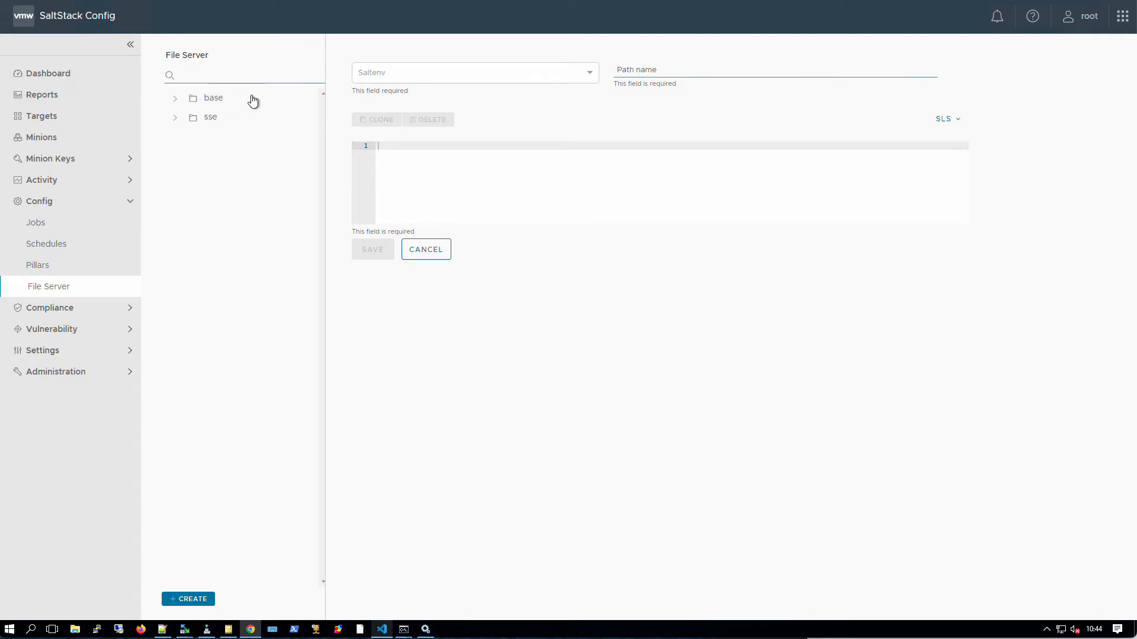
# - Add 'server' as a trial salt environment in the Saltenv list
pyautogui.click(387, 72)
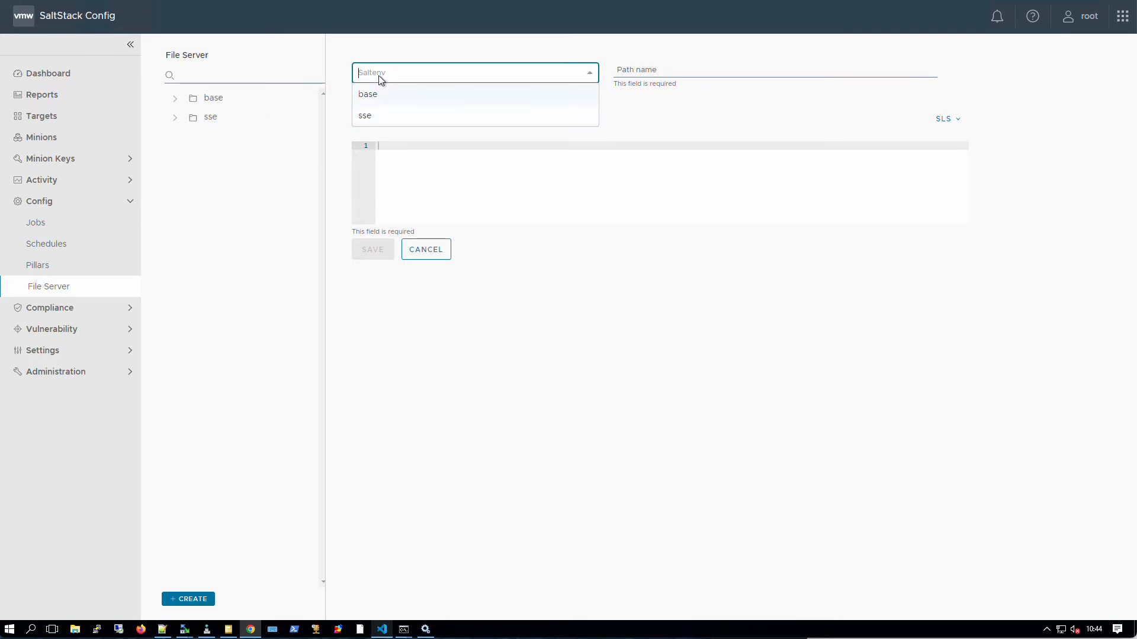
pyautogui.write('server')
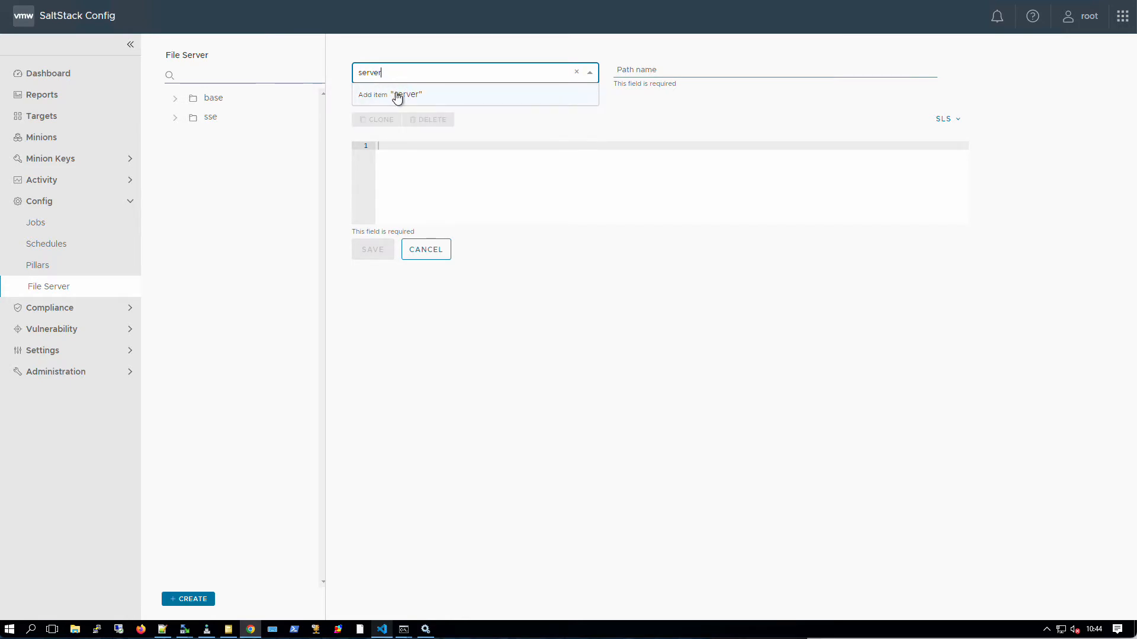
pyautogui.click(387, 97)
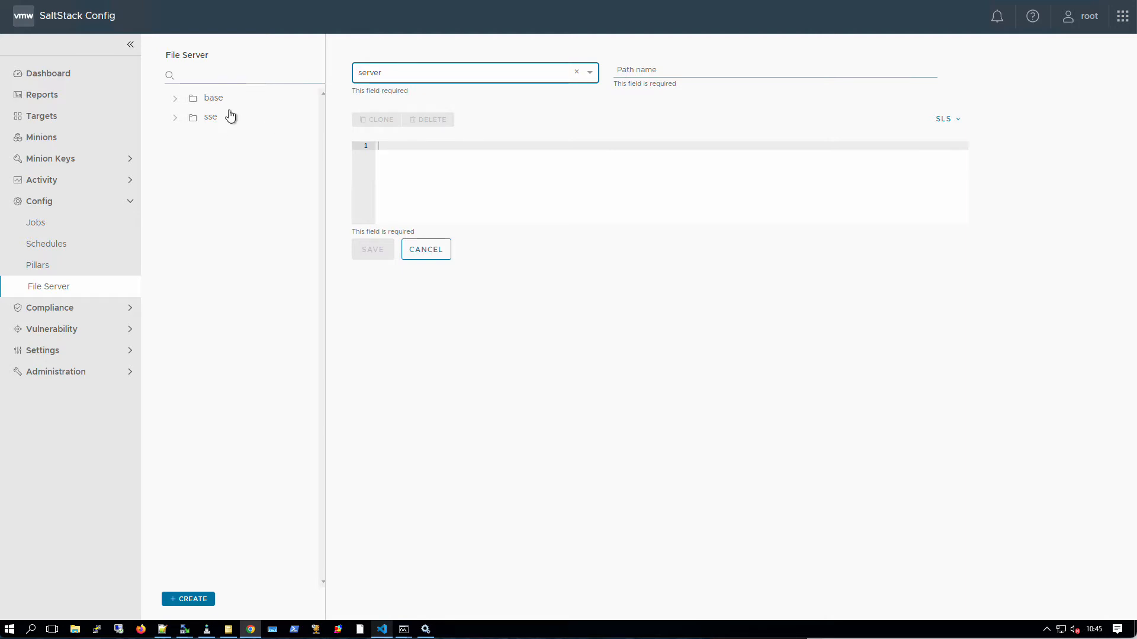
# - Clear the trial environment, pick base instead, and reload the console with F5
pyautogui.click(576, 72)
pyautogui.click(521, 76)
pyautogui.click(428, 100)
pyautogui.click(444, 74)
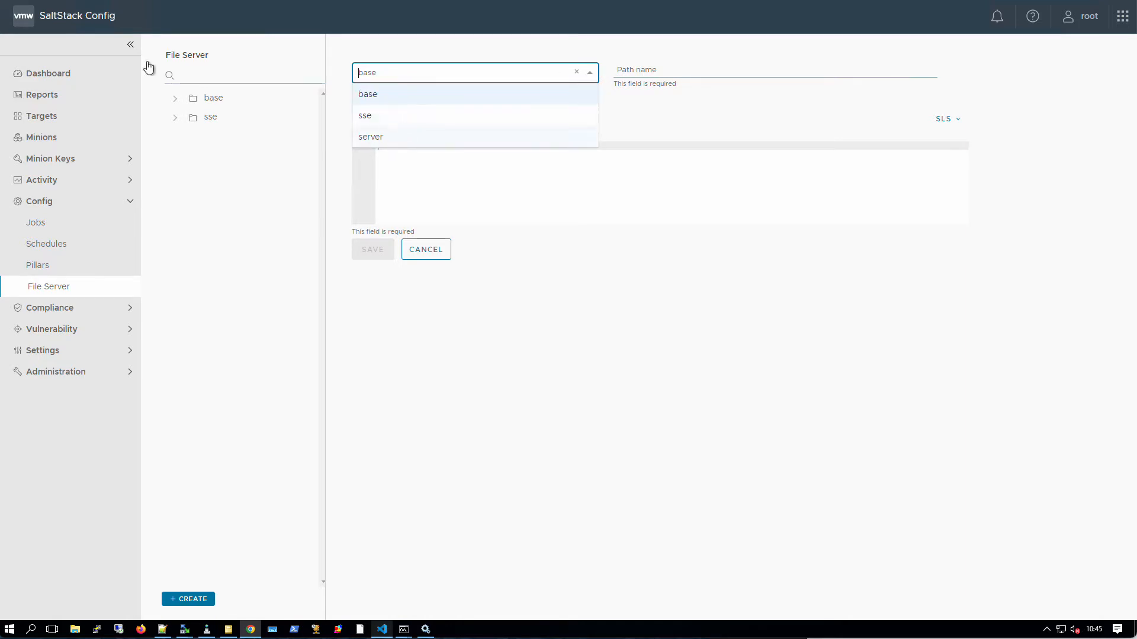
pyautogui.press('F5')
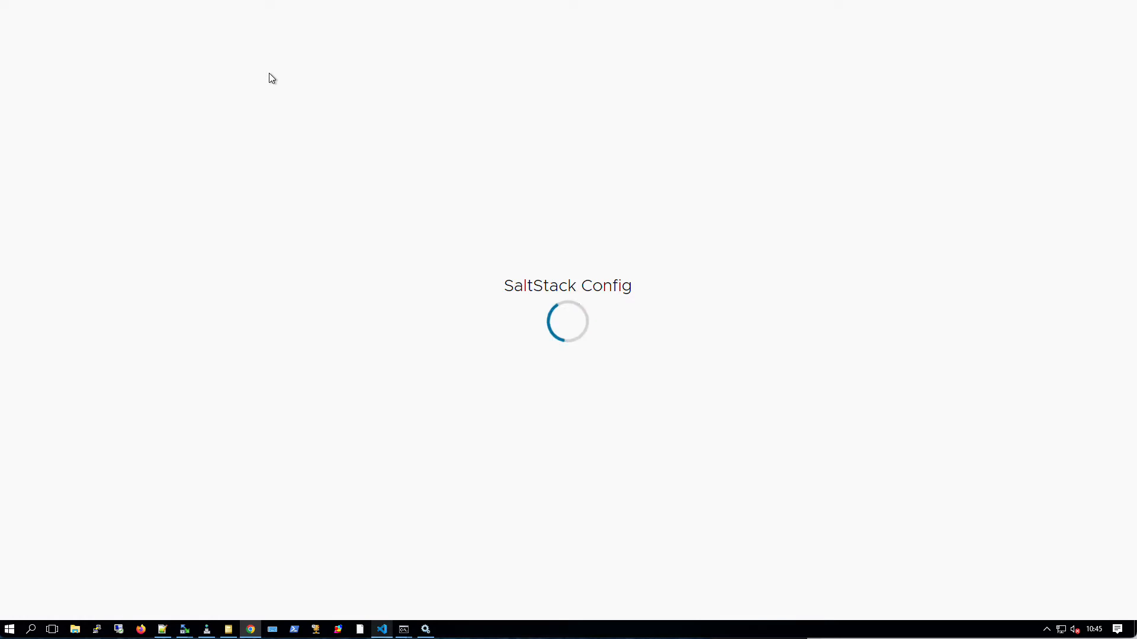
# - Choose the base environment and enter the path /demo/web.conf
pyautogui.click(414, 71)
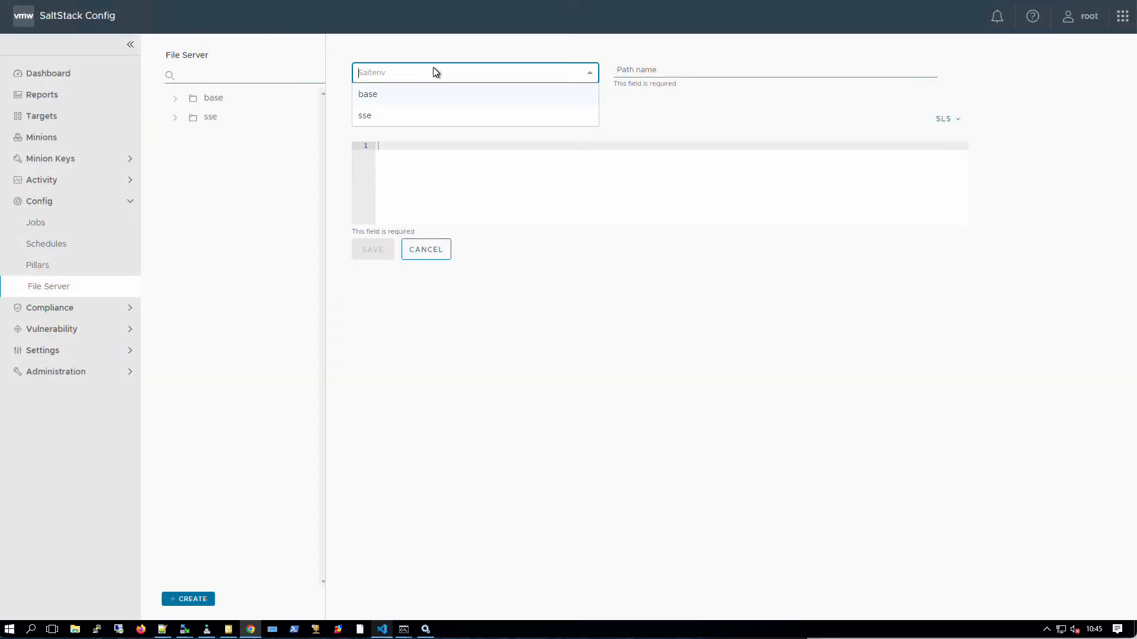
pyautogui.click(388, 97)
pyautogui.click(671, 69)
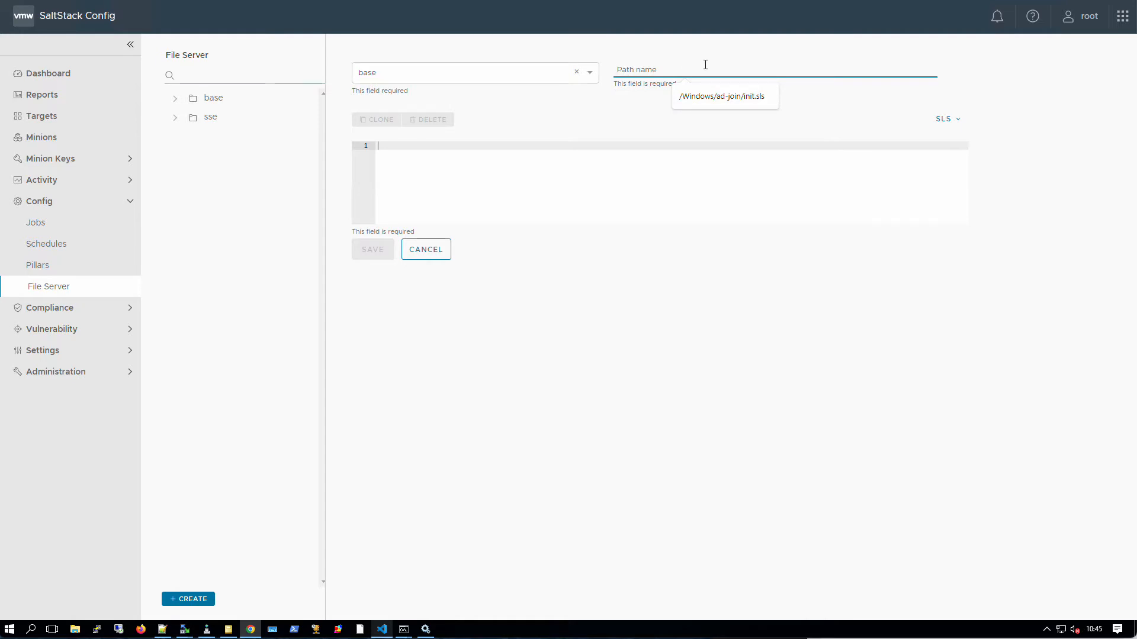
pyautogui.write('/')
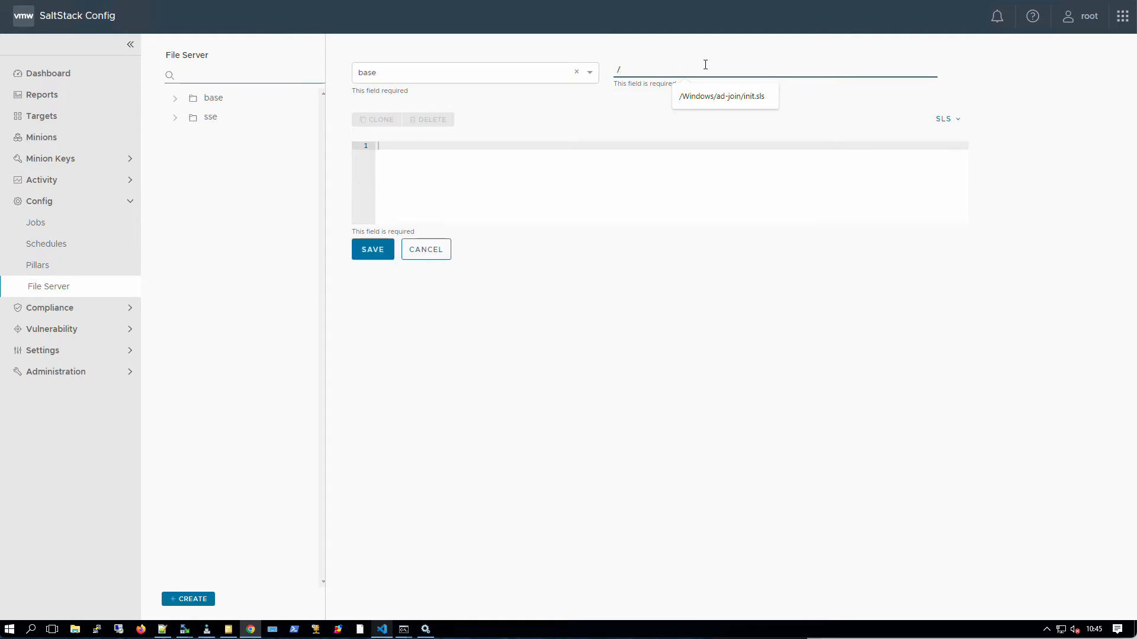
pyautogui.write('demo/')
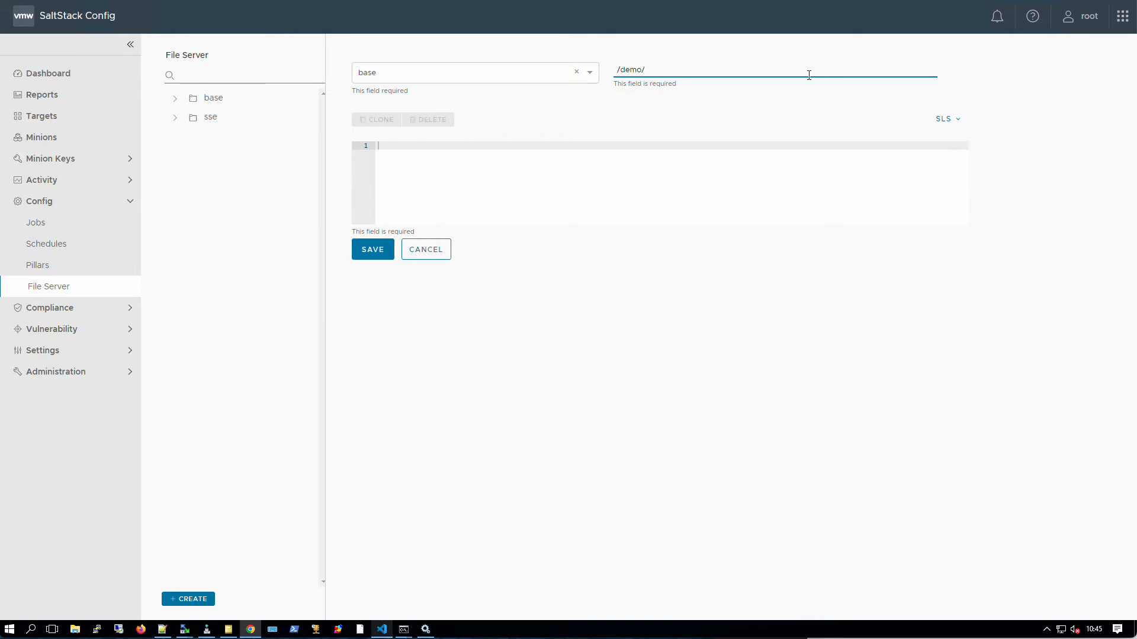
pyautogui.write('init.sls')
pyautogui.press('BackSpace')
pyautogui.press('BackSpace')
pyautogui.press('BackSpace')
pyautogui.press('BackSpace')
pyautogui.press('BackSpace')
pyautogui.press('BackSpace')
pyautogui.write('web.conf')
# - Switch the file type to TXT and then back to SLS
pyautogui.click(944, 119)
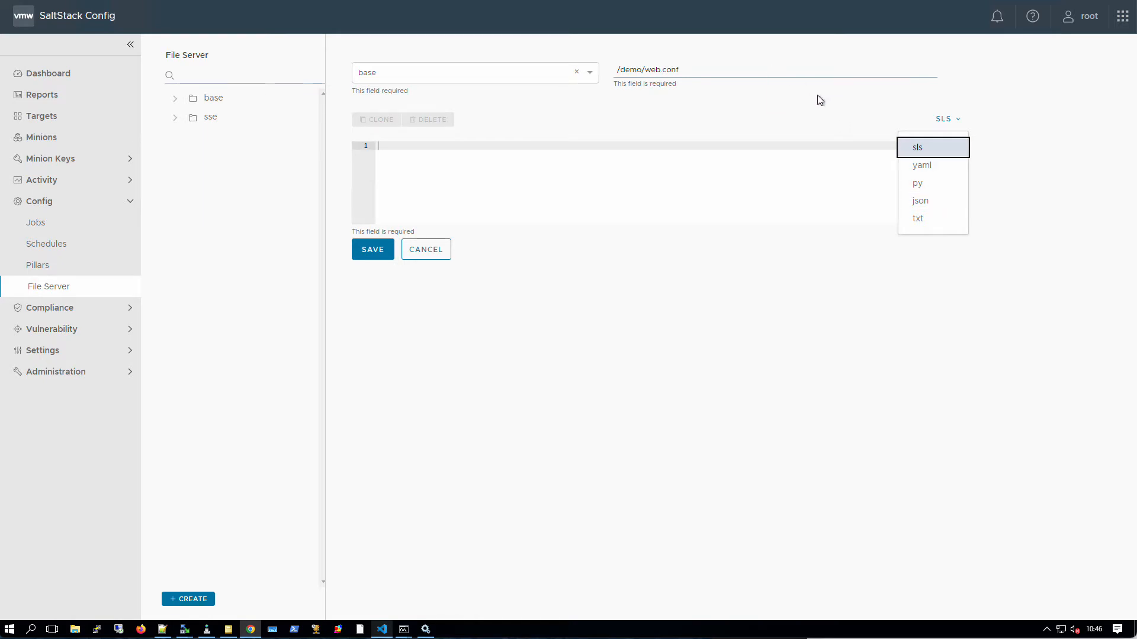
pyautogui.click(935, 218)
pyautogui.click(944, 120)
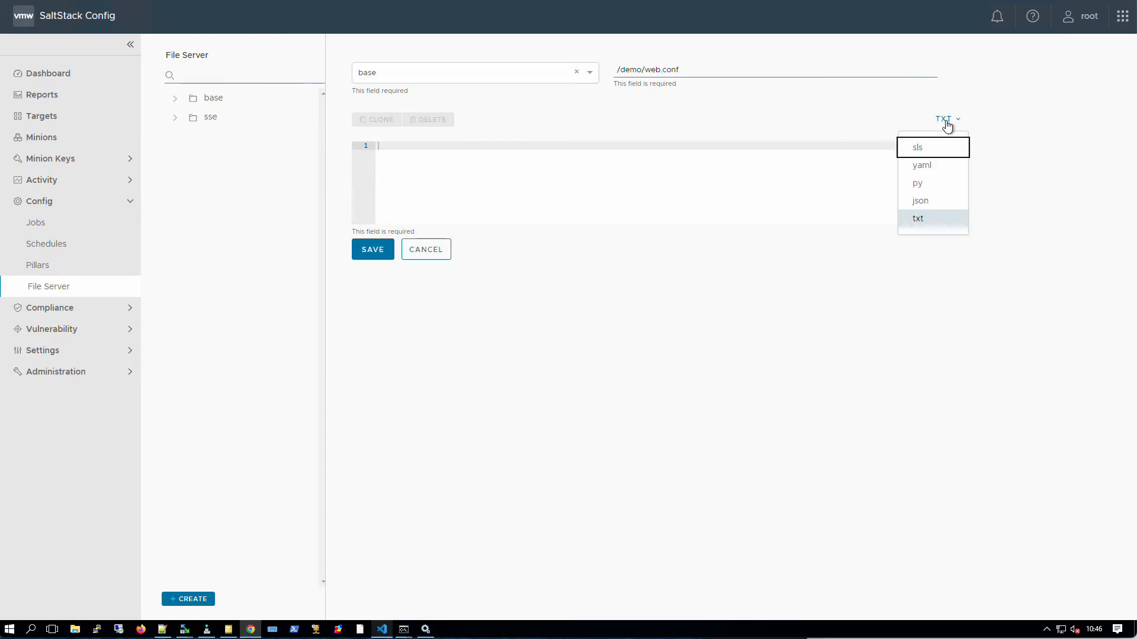
pyautogui.click(926, 148)
pyautogui.click(684, 69)
# - Change the file path from /demo/web.conf to /demo/init.sls
pyautogui.moveTo(683, 69); pyautogui.dragTo(646, 70)
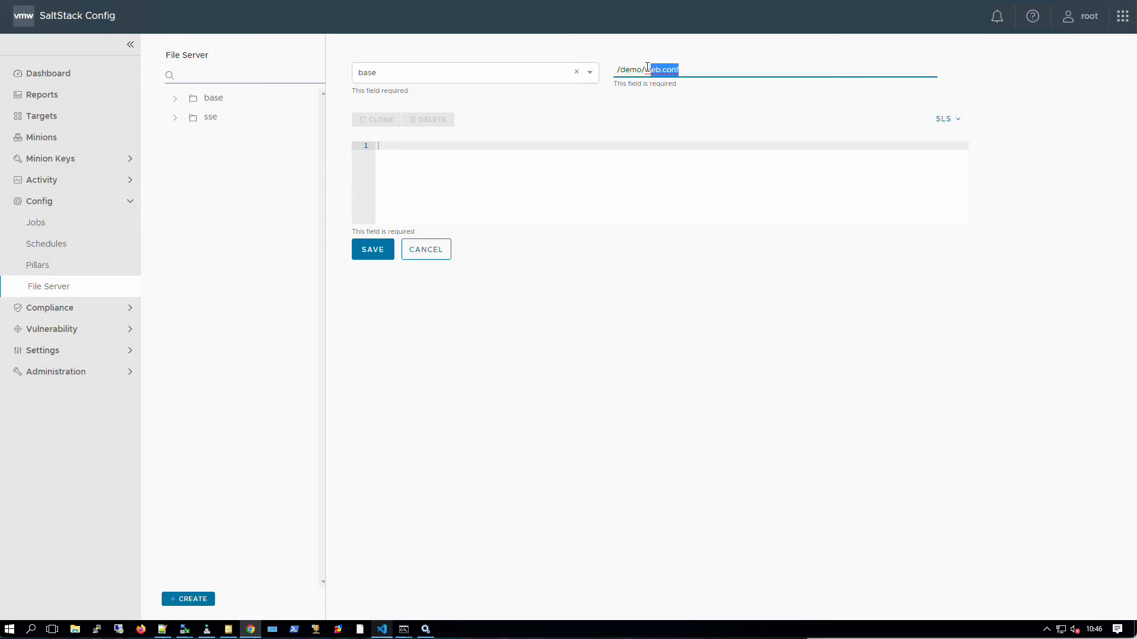
pyautogui.press('BackSpace')
pyautogui.write('init.sls')
pyautogui.moveTo(644, 70); pyautogui.dragTo(657, 70)
pyautogui.click(677, 70)
pyautogui.moveTo(644, 71)
pyautogui.mouseDown()
pyautogui.moveTo(675, 71)
pyautogui.moveTo(623, 70)
pyautogui.mouseUp()
pyautogui.tripleClick(645, 71)
# - Write 'this is a test' as the file's content and save it
pyautogui.click(615, 151)
pyautogui.write('this is a text')
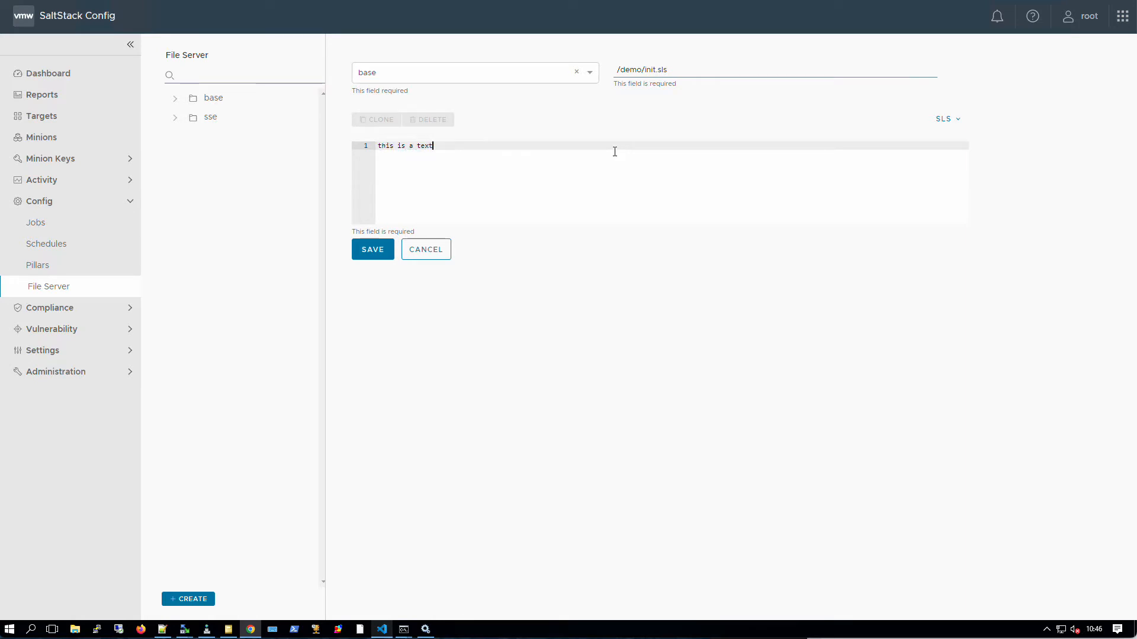
pyautogui.press('BackSpace')
pyautogui.press('BackSpace')
pyautogui.write('st')
pyautogui.click(372, 249)
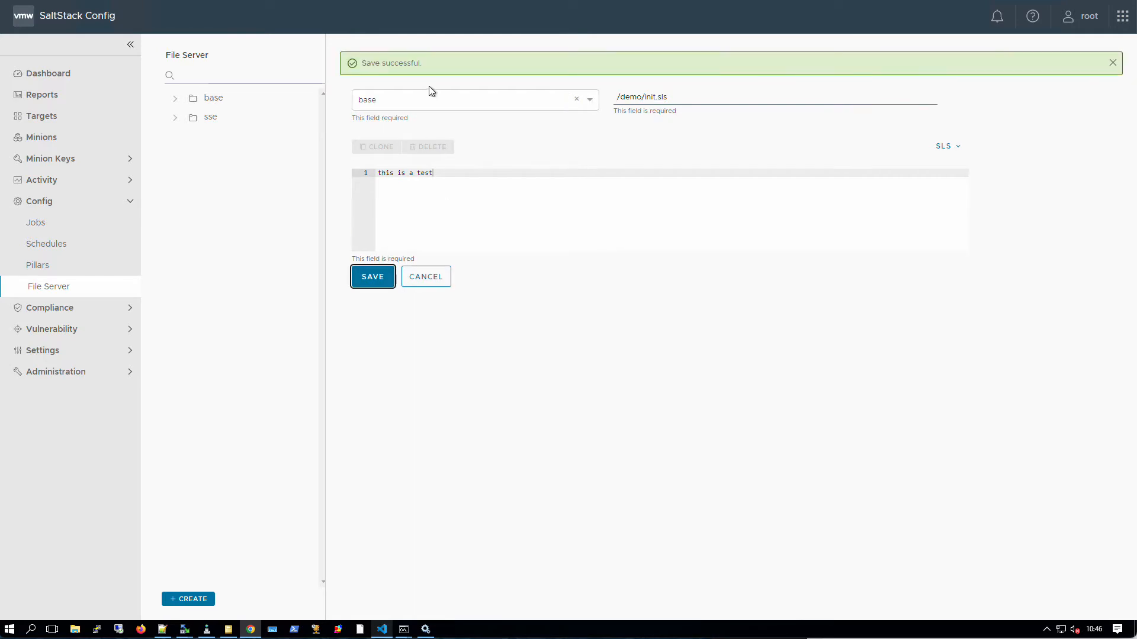
# - Open base > demo > init.sls in the file tree and delete it, confirming
pyautogui.click(174, 98)
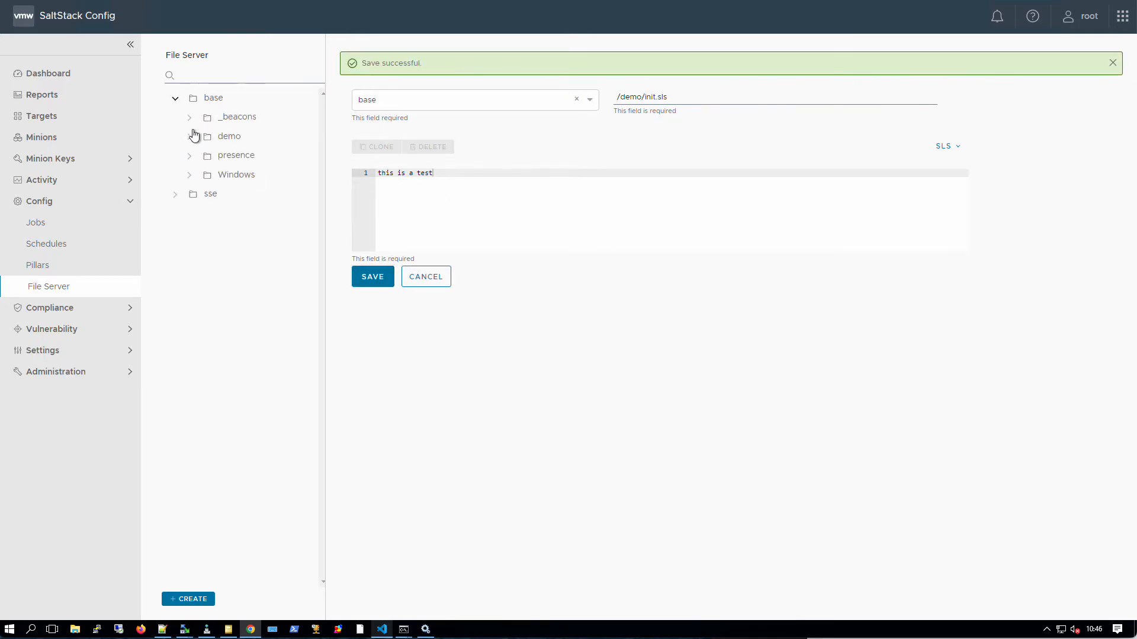
pyautogui.click(236, 138)
pyautogui.click(239, 155)
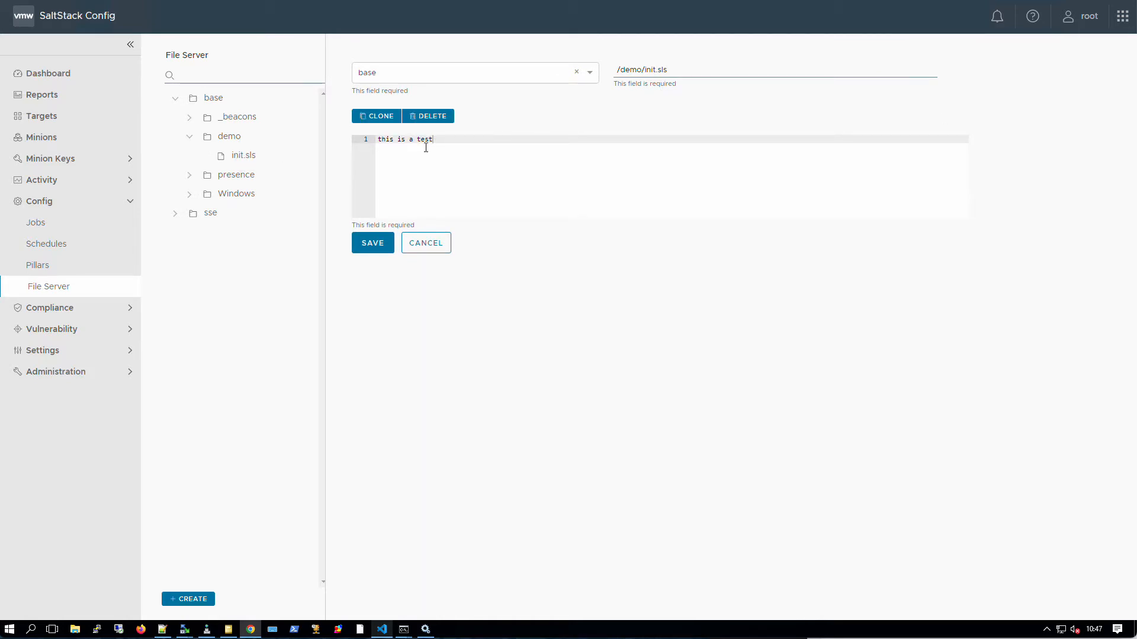
pyautogui.click(424, 116)
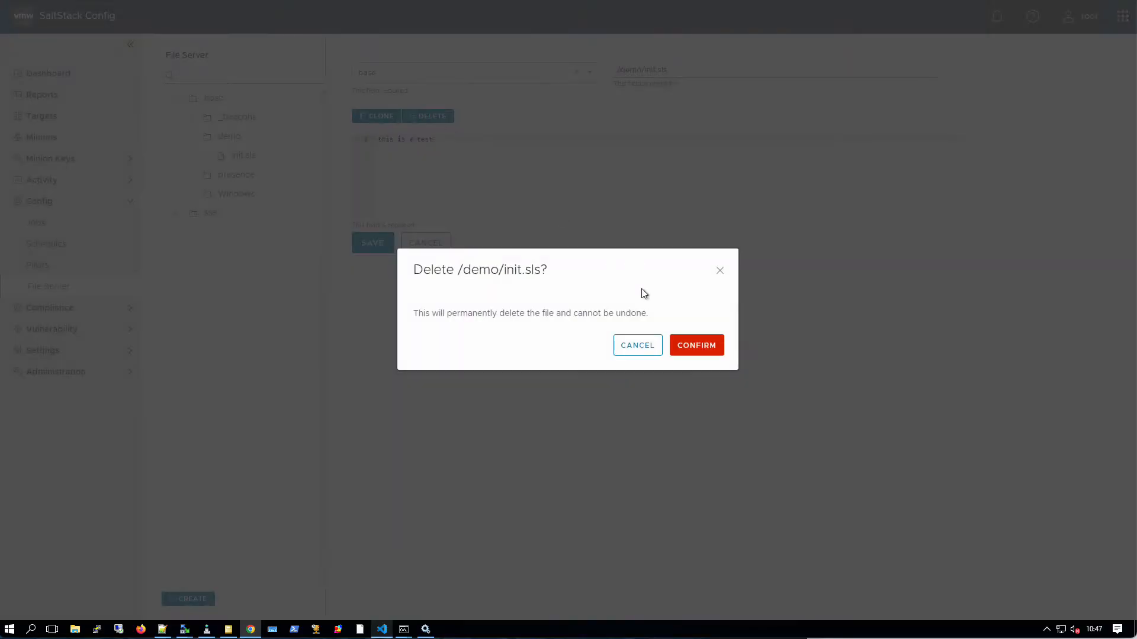
pyautogui.click(692, 349)
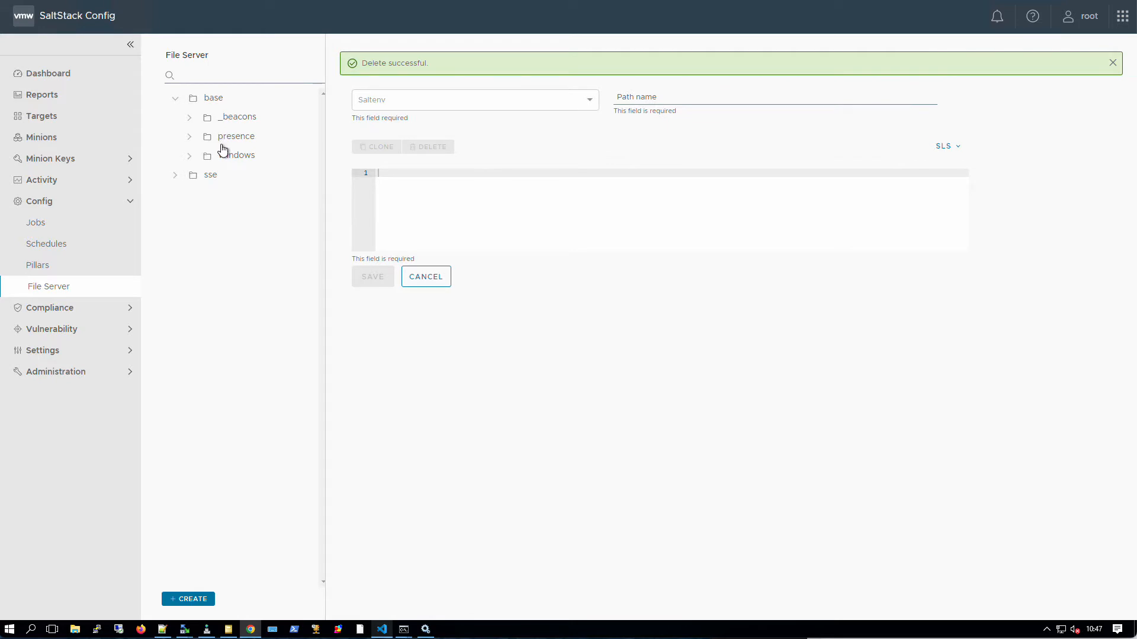
# - Read the presence init.sls file, expand the Windows state folders, and start a blank new file
pyautogui.click(225, 140)
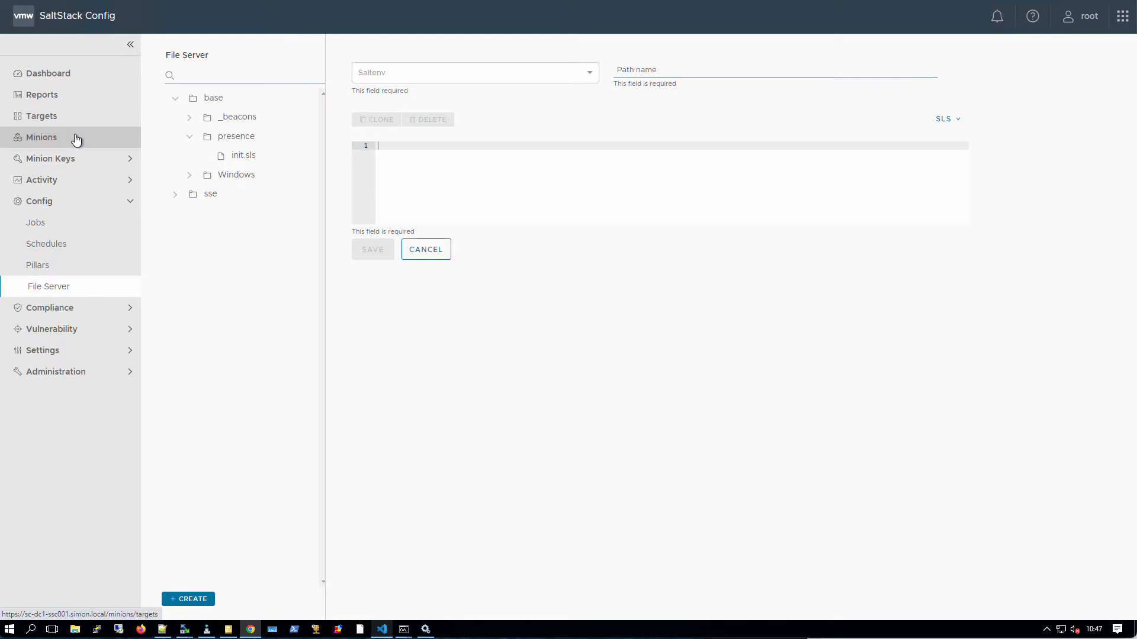
pyautogui.click(248, 157)
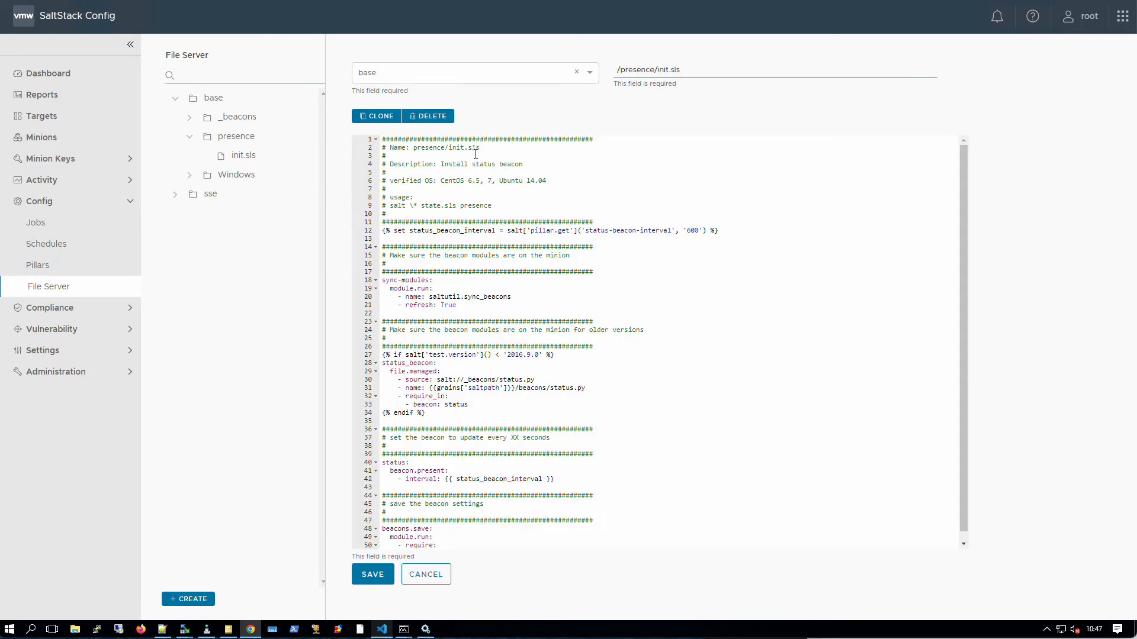
pyautogui.scroll(-1, 486, 250)
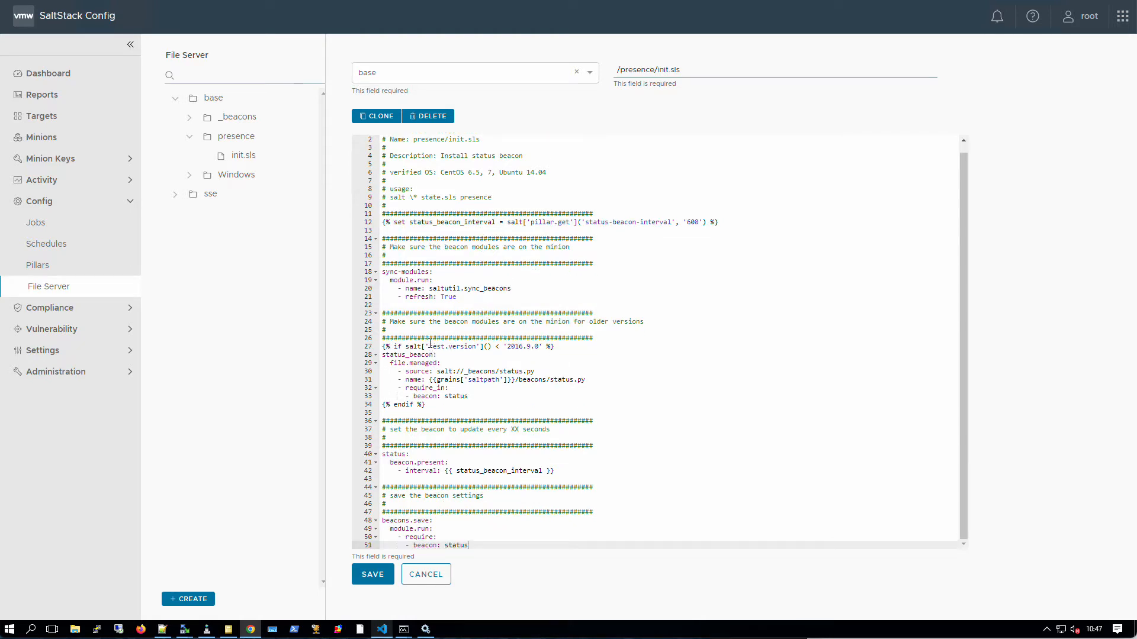
pyautogui.click(231, 178)
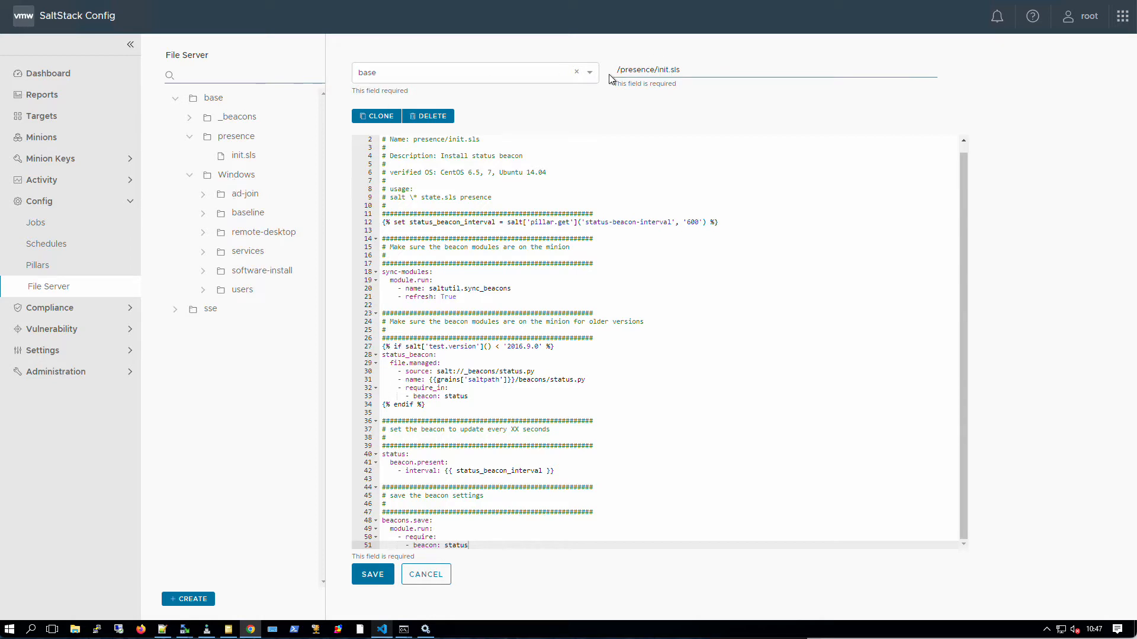
pyautogui.click(426, 575)
pyautogui.click(190, 599)
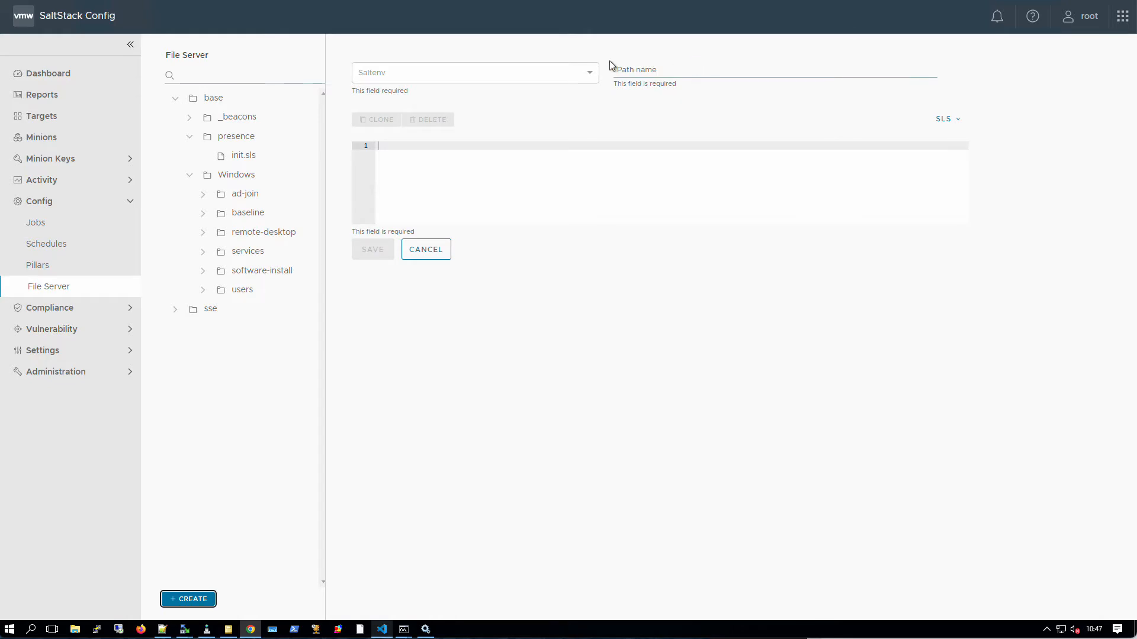
# - Fill the new-file form with base and /Windows/ad-join/init.sls, then cancel it
pyautogui.click(587, 77)
pyautogui.click(528, 93)
pyautogui.click(666, 68)
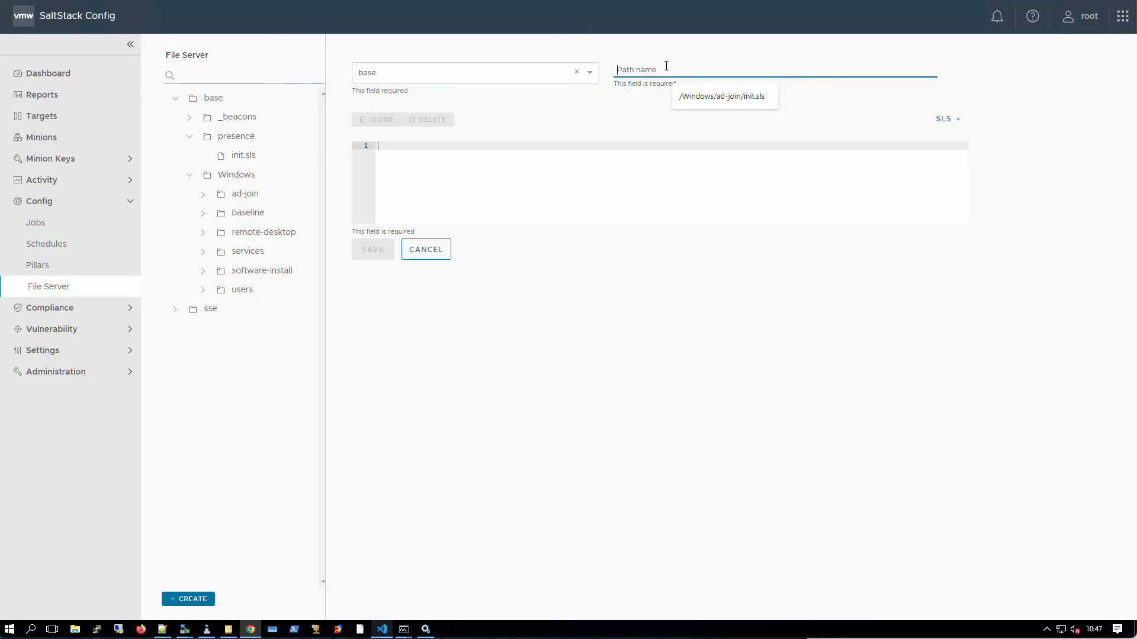
pyautogui.write('/Windows/')
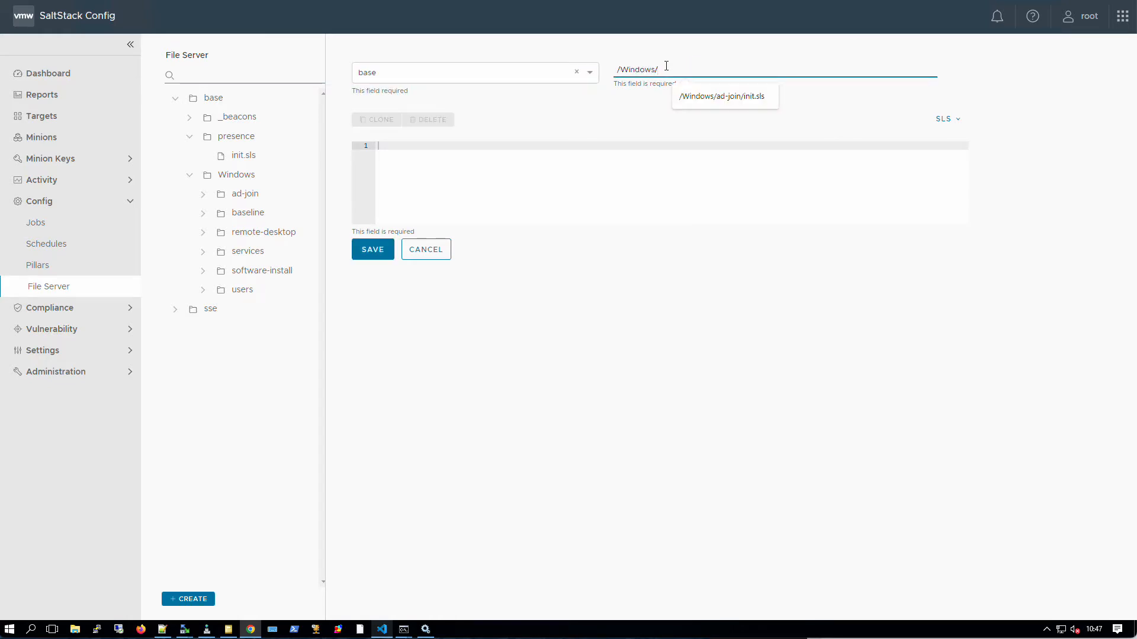
pyautogui.write('ad-join/init.sls')
pyautogui.click(751, 95)
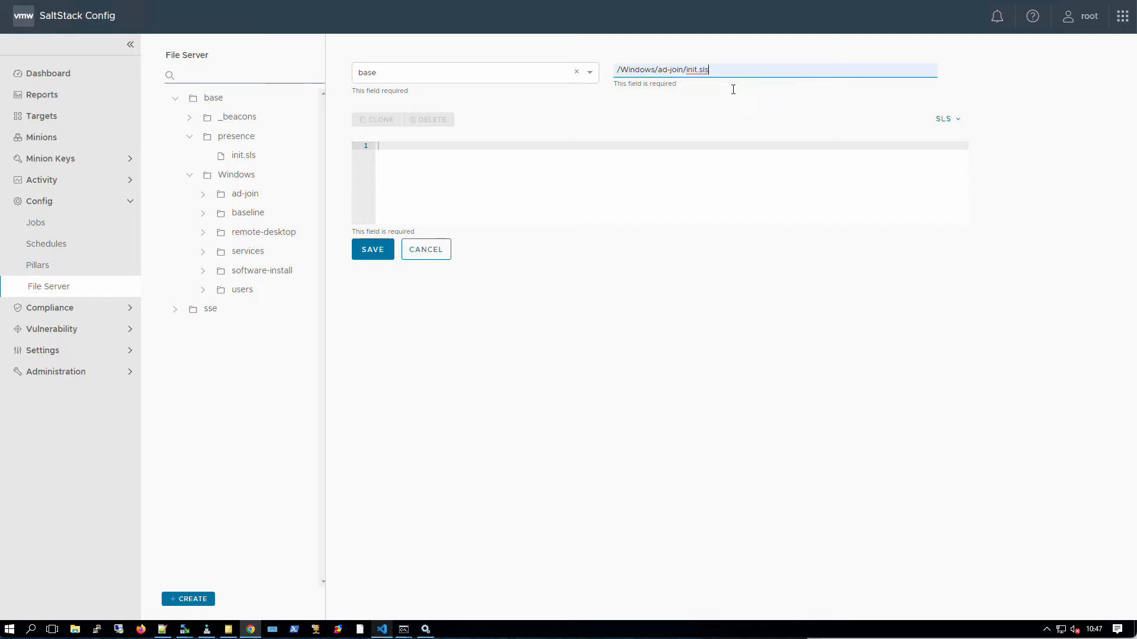
pyautogui.click(439, 200)
pyautogui.click(422, 249)
# - Open the existing ad-join init.sls and highlight system.computer_name on line 3
pyautogui.click(249, 202)
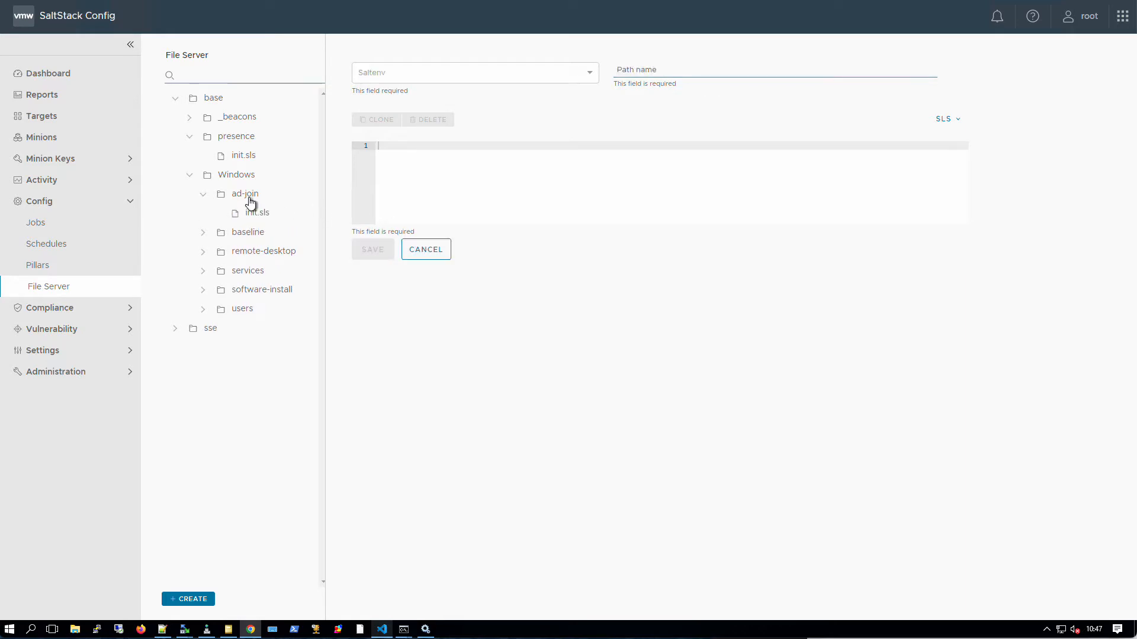
pyautogui.click(253, 213)
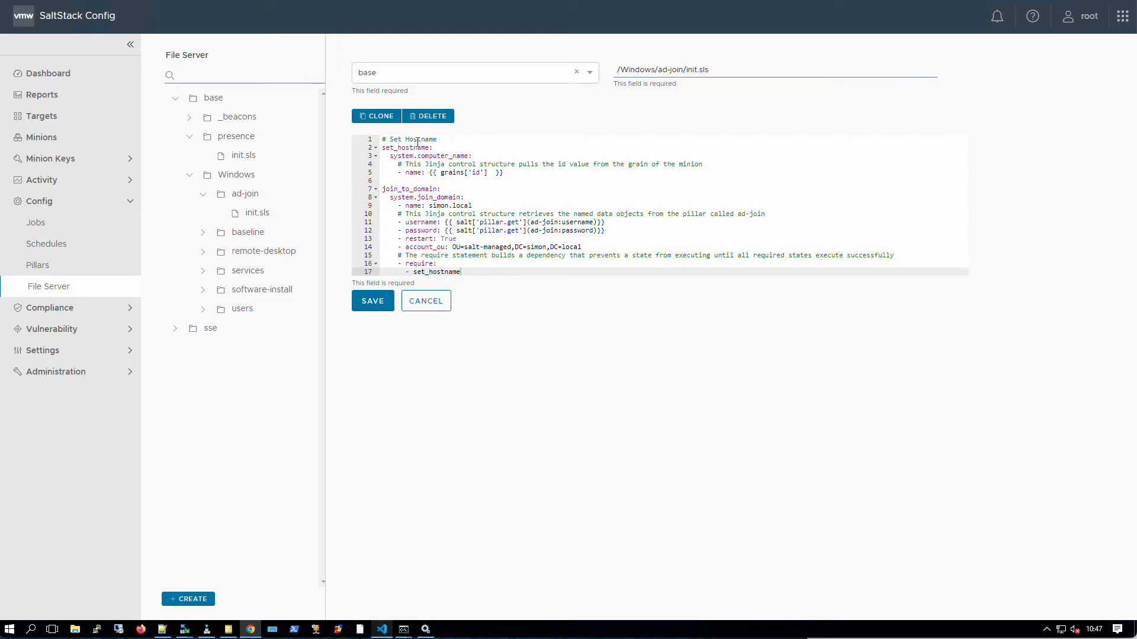
pyautogui.moveTo(434, 148)
pyautogui.mouseDown()
pyautogui.moveTo(378, 149)
pyautogui.moveTo(431, 148)
pyautogui.mouseUp()
pyautogui.click(383, 148)
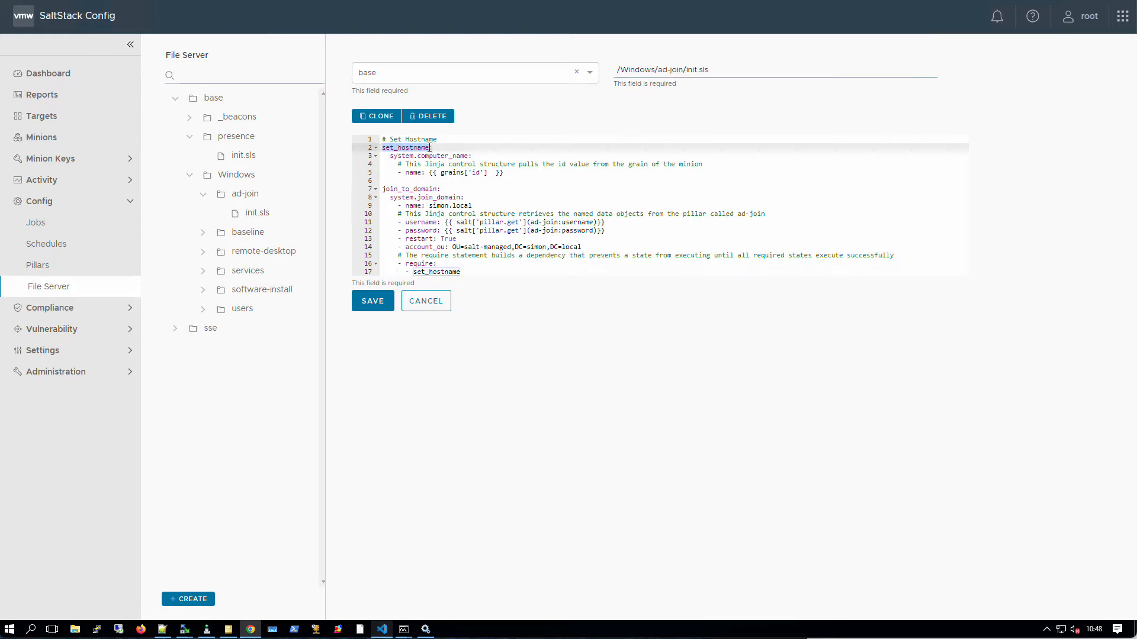
pyautogui.moveTo(391, 158); pyautogui.dragTo(469, 156)
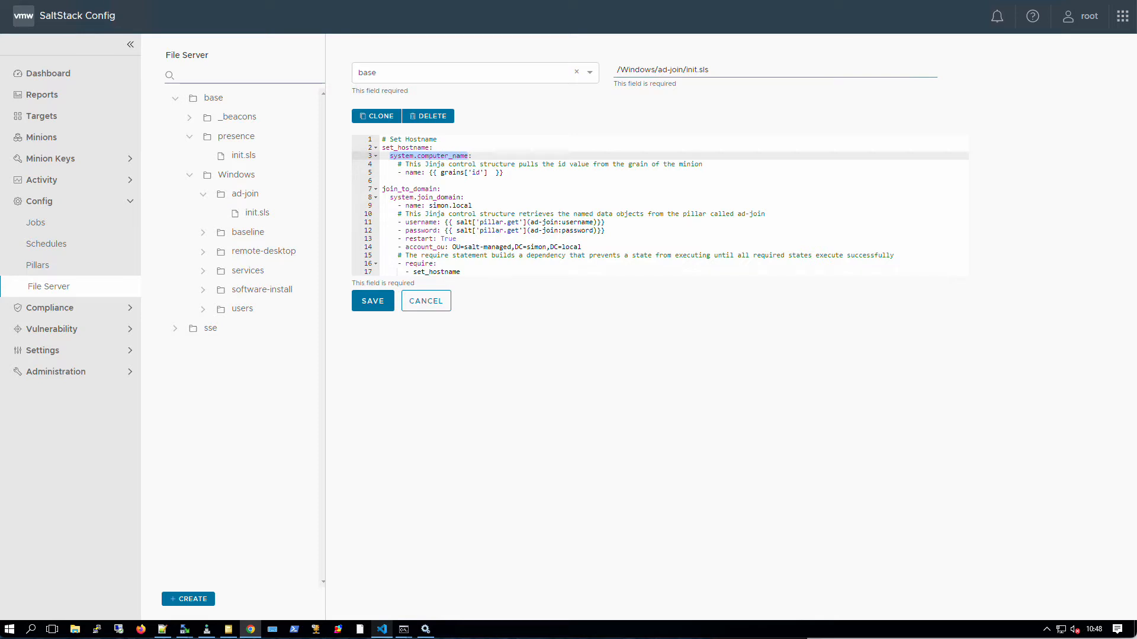
pyautogui.hotkey('ctrl', 't')
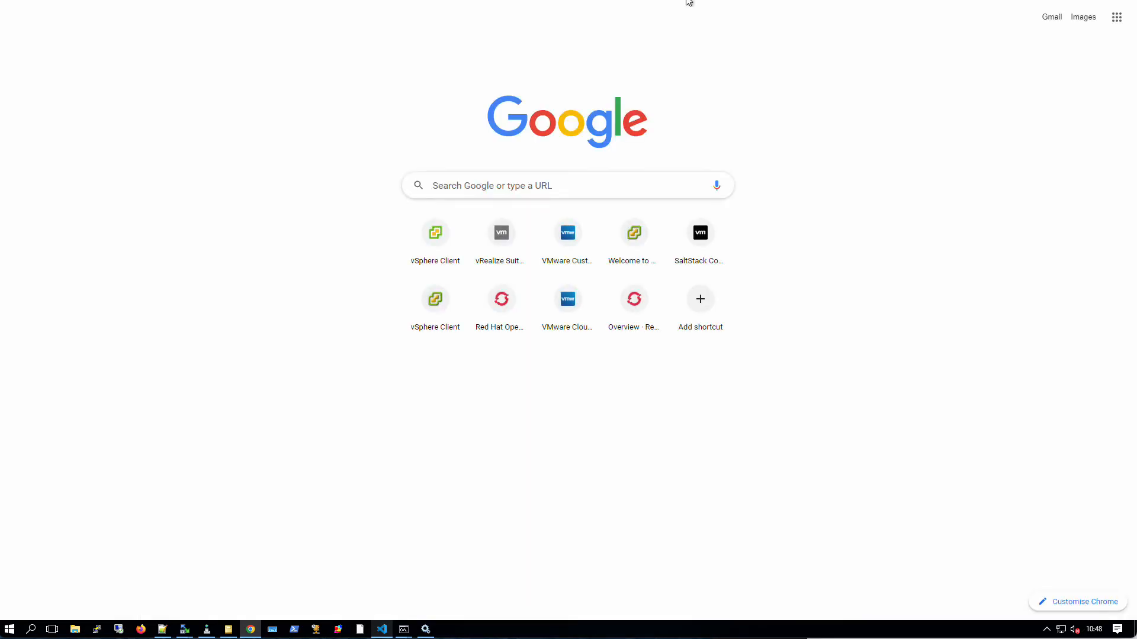
# - Load the presenter's GitHub profile page in the new tab
pyautogui.write('github.com/sa')
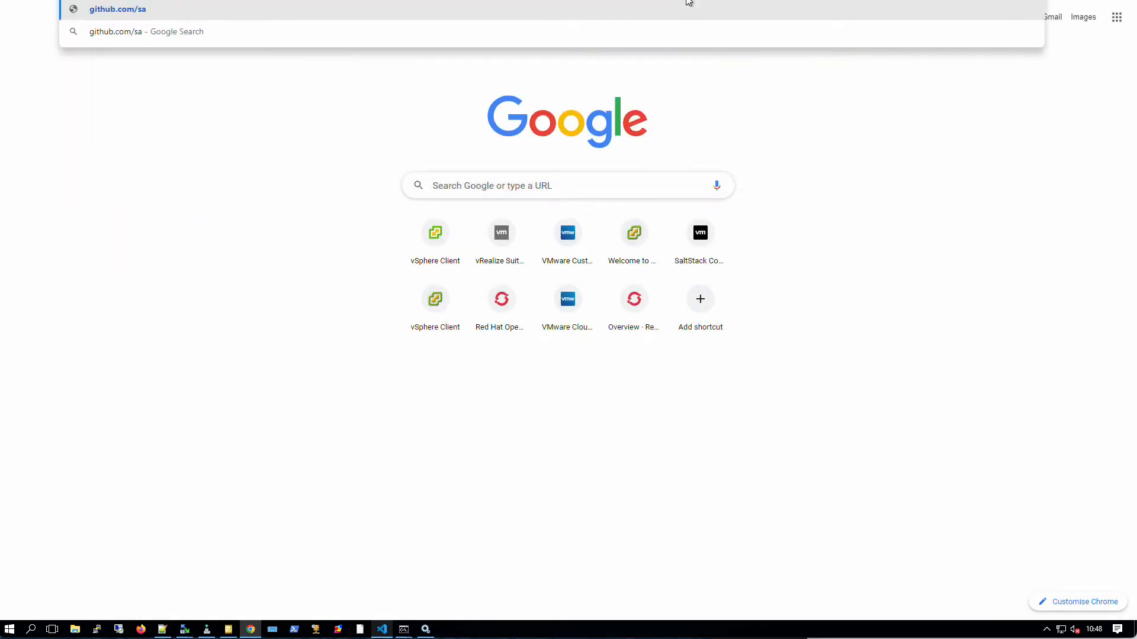
pyautogui.write('intdle')
pyautogui.press('Return')
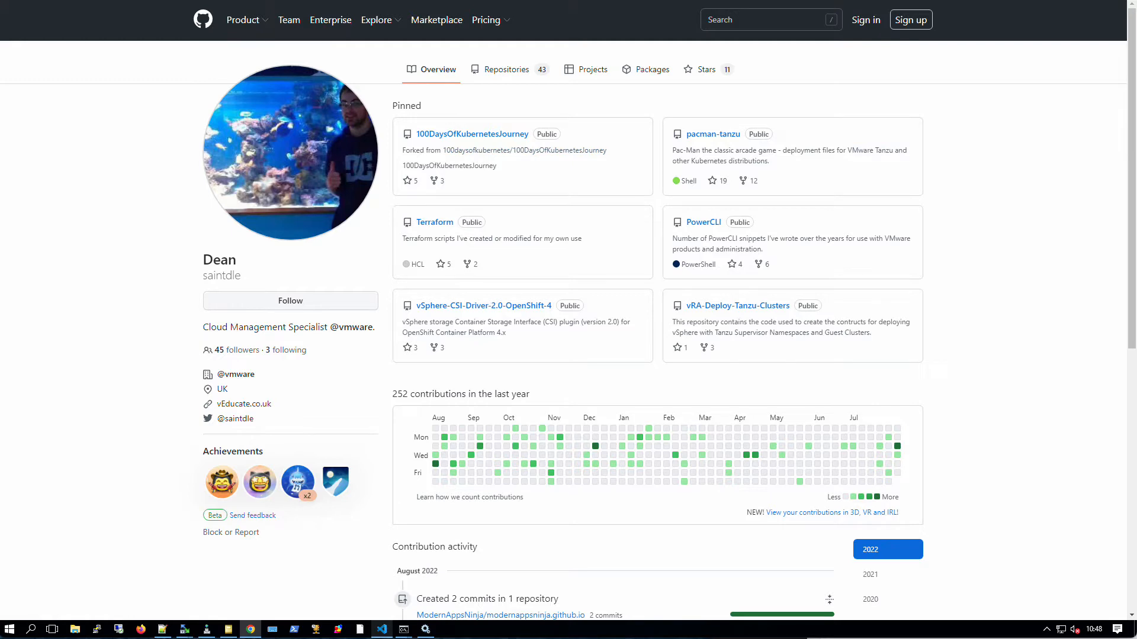
# - Back in the ad-join init.sls file, copy system.computer_name from line 3
pyautogui.click(835, 0)
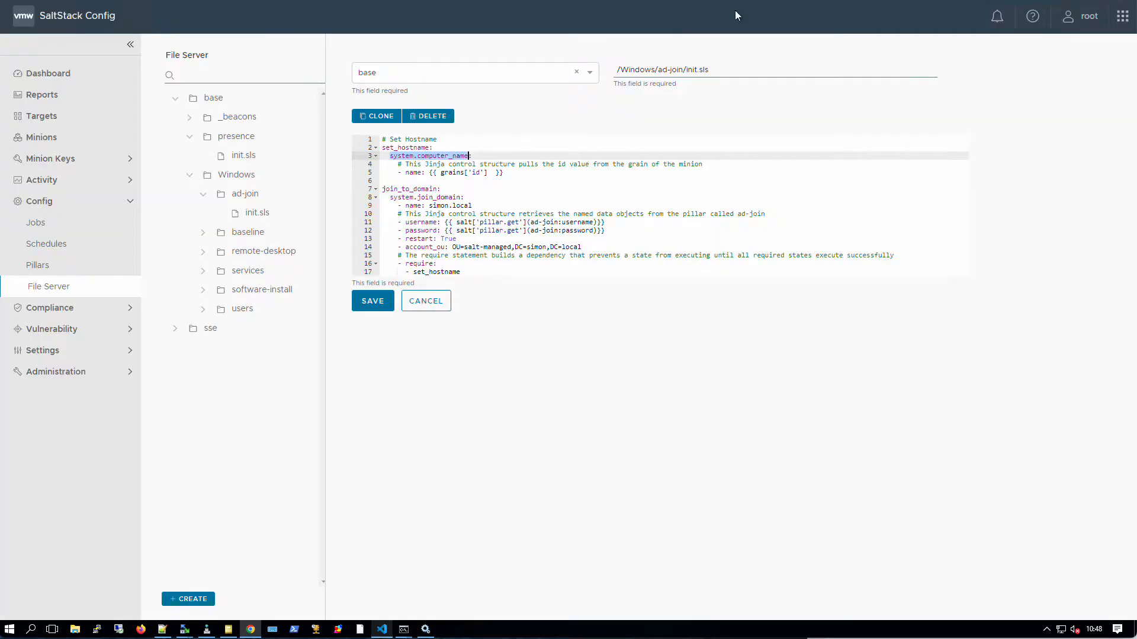
pyautogui.click(390, 157)
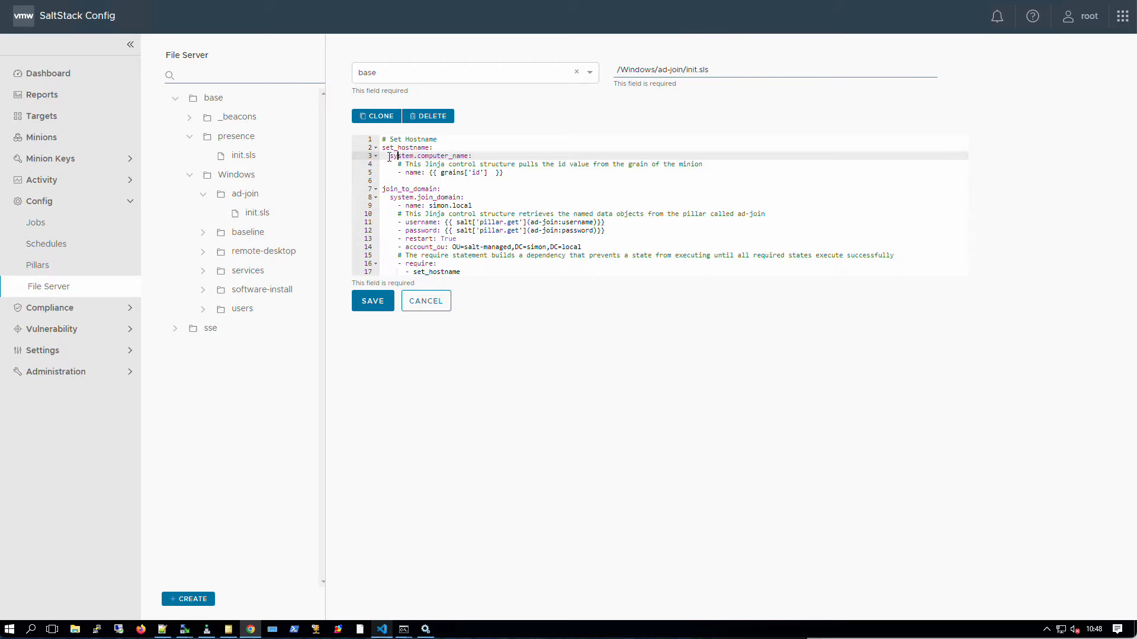
pyautogui.moveTo(389, 156); pyautogui.dragTo(460, 155)
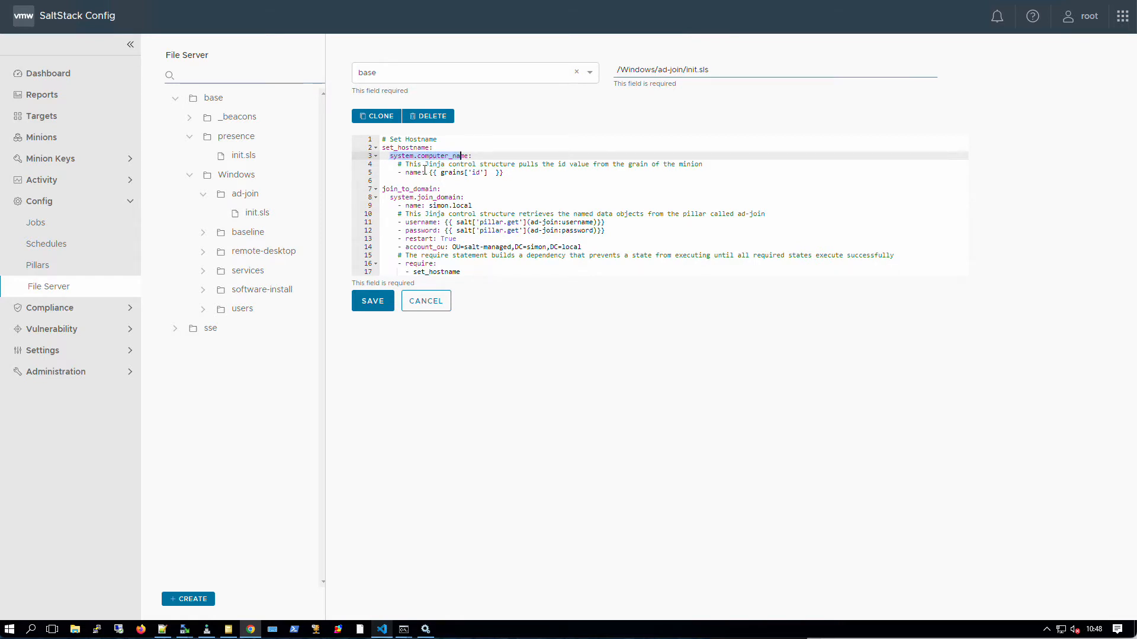
pyautogui.moveTo(422, 173); pyautogui.dragTo(397, 173)
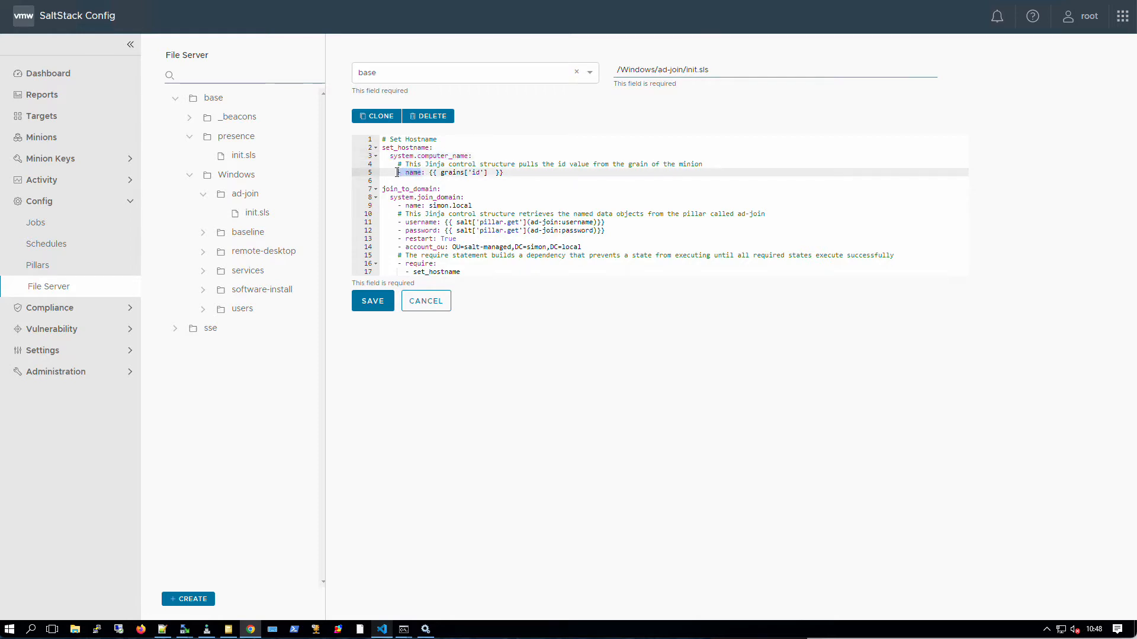
pyautogui.click(398, 172)
pyautogui.moveTo(467, 156); pyautogui.dragTo(389, 156)
pyautogui.rightClick(391, 156)
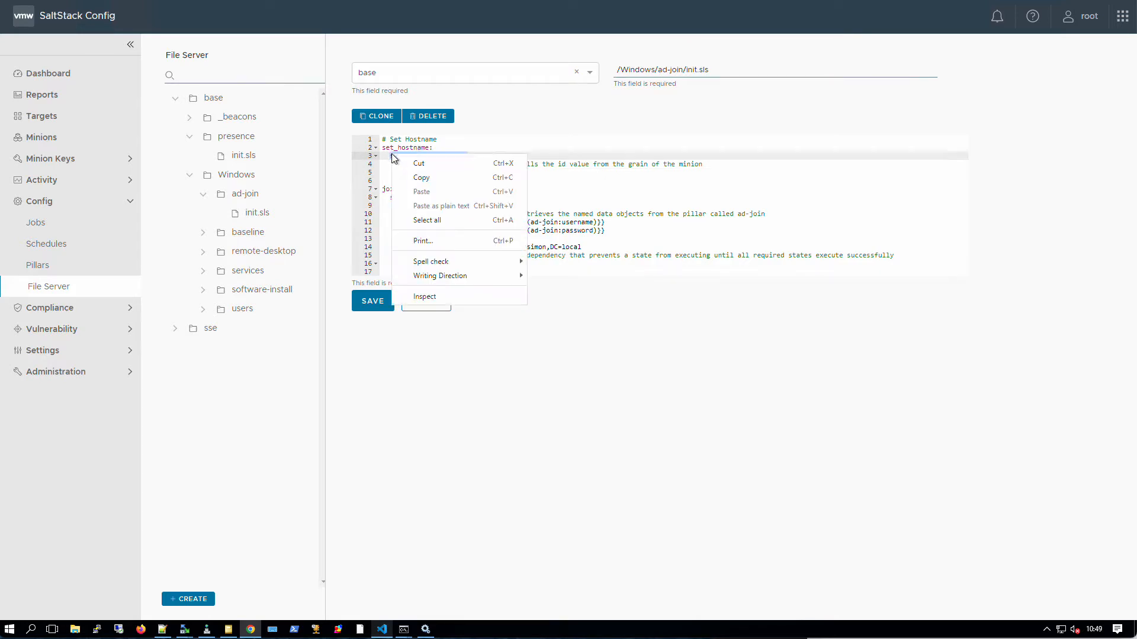
pyautogui.click(423, 176)
pyautogui.hotkey('ctrl', 't')
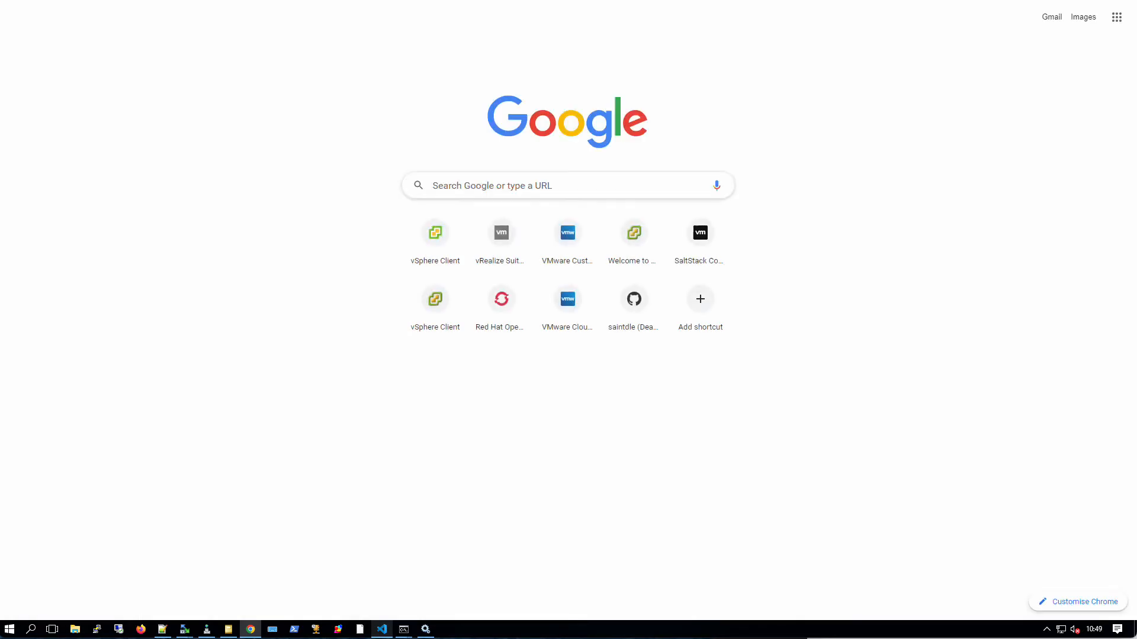
# - Search 'salt system.computer_name', open the salt.states.win_system docs, and highlight computer_name's name parameter
pyautogui.write('salt')
pyautogui.hotkey('ctrl', 'v')
pyautogui.press('Return')
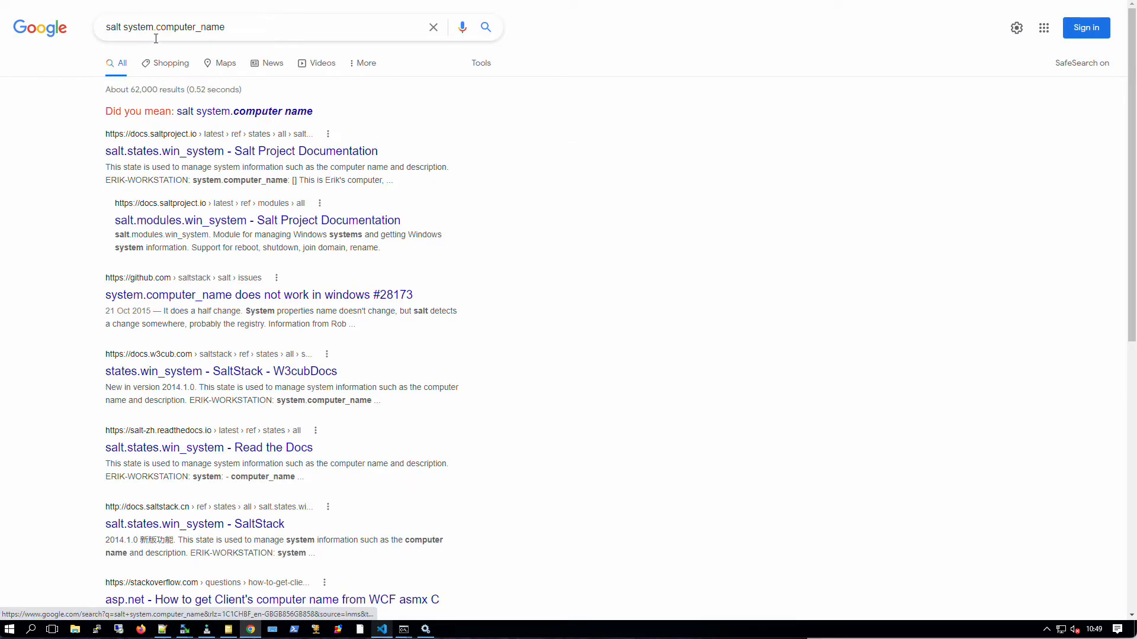
pyautogui.moveTo(125, 28); pyautogui.dragTo(251, 24)
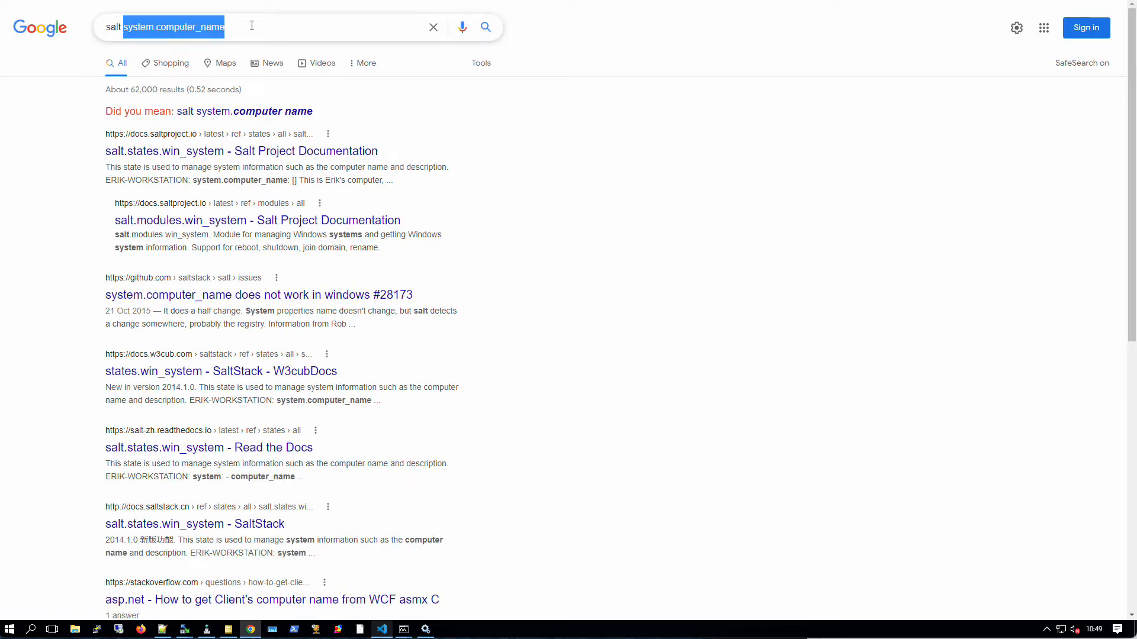
pyautogui.click(199, 155)
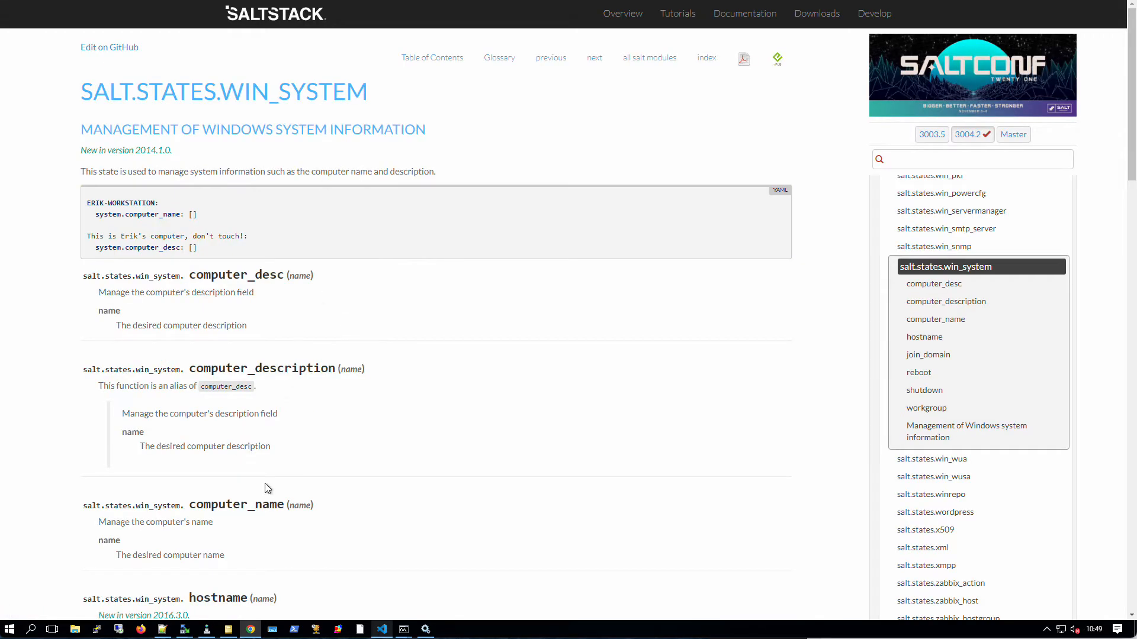
pyautogui.scroll(-2, 264, 483)
pyautogui.moveTo(83, 389); pyautogui.dragTo(280, 386)
pyautogui.moveTo(104, 422); pyautogui.dragTo(155, 432)
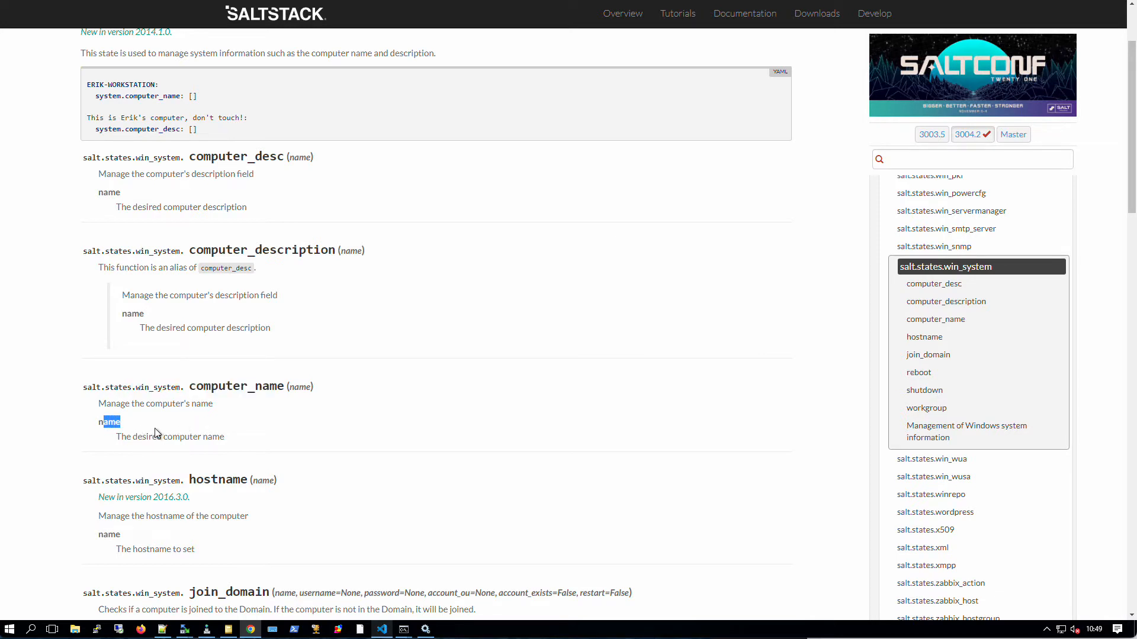
# - Highlight join_domain's heading, account_exists and restart parameters, and its YAML example
pyautogui.scroll(-2, 370, 417)
pyautogui.scroll(-3, 287, 408)
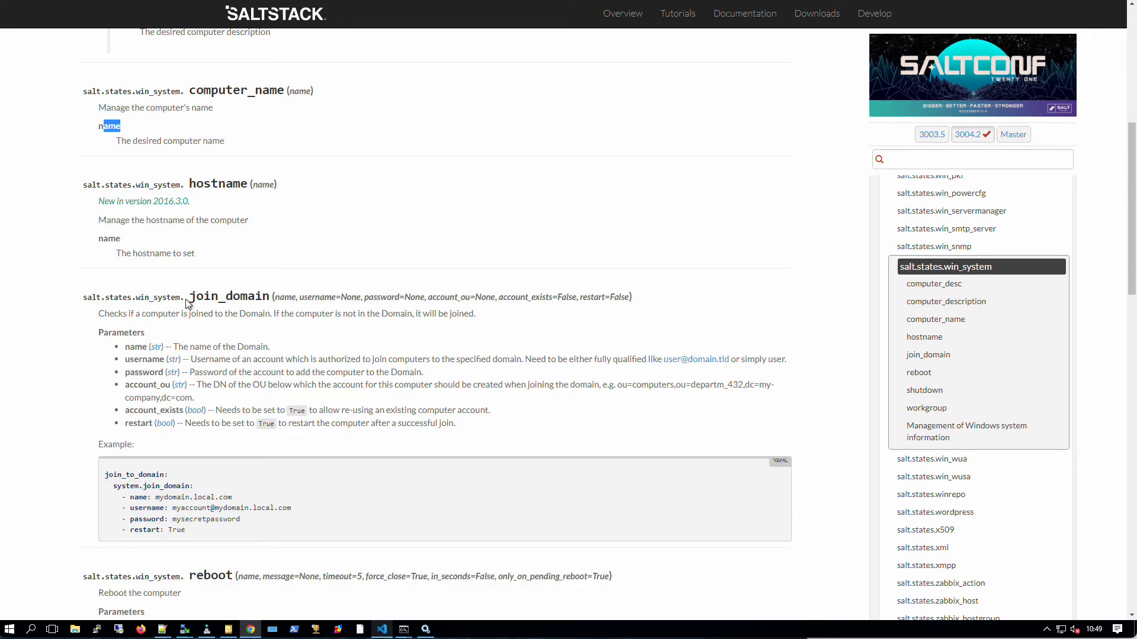
pyautogui.moveTo(190, 300); pyautogui.dragTo(255, 299)
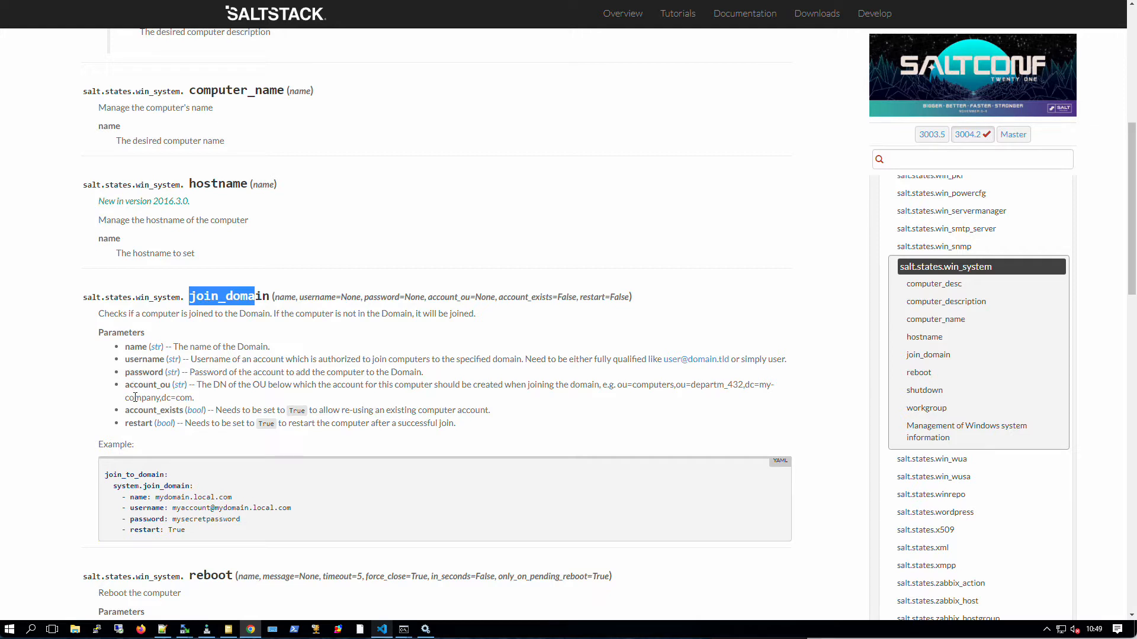
pyautogui.doubleClick(169, 410)
pyautogui.doubleClick(122, 422)
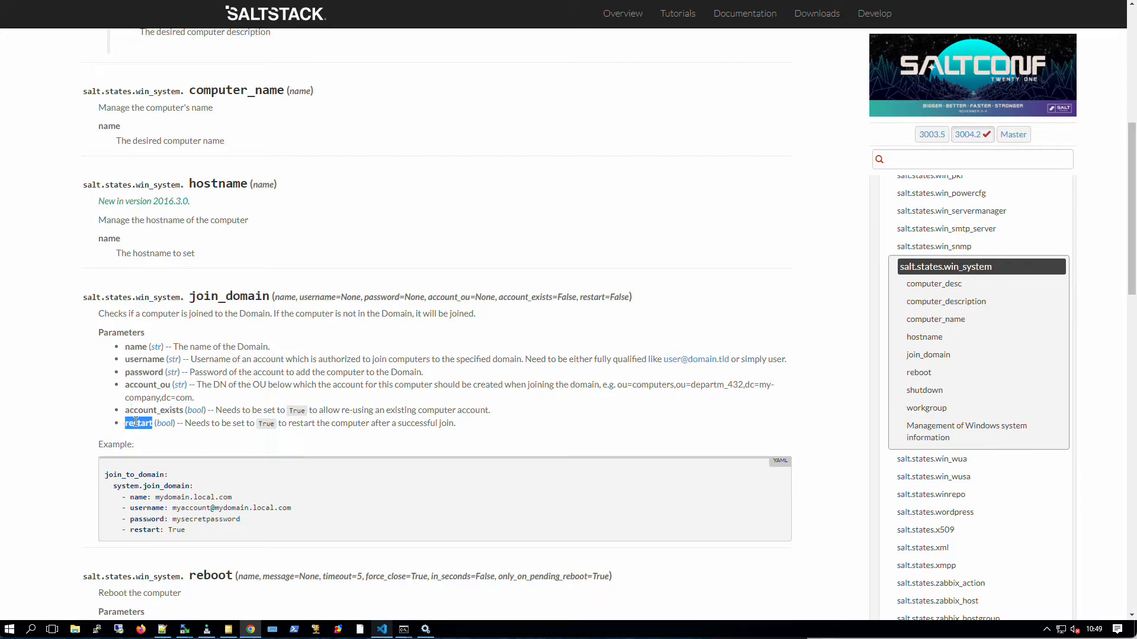
pyautogui.moveTo(143, 410); pyautogui.dragTo(142, 428)
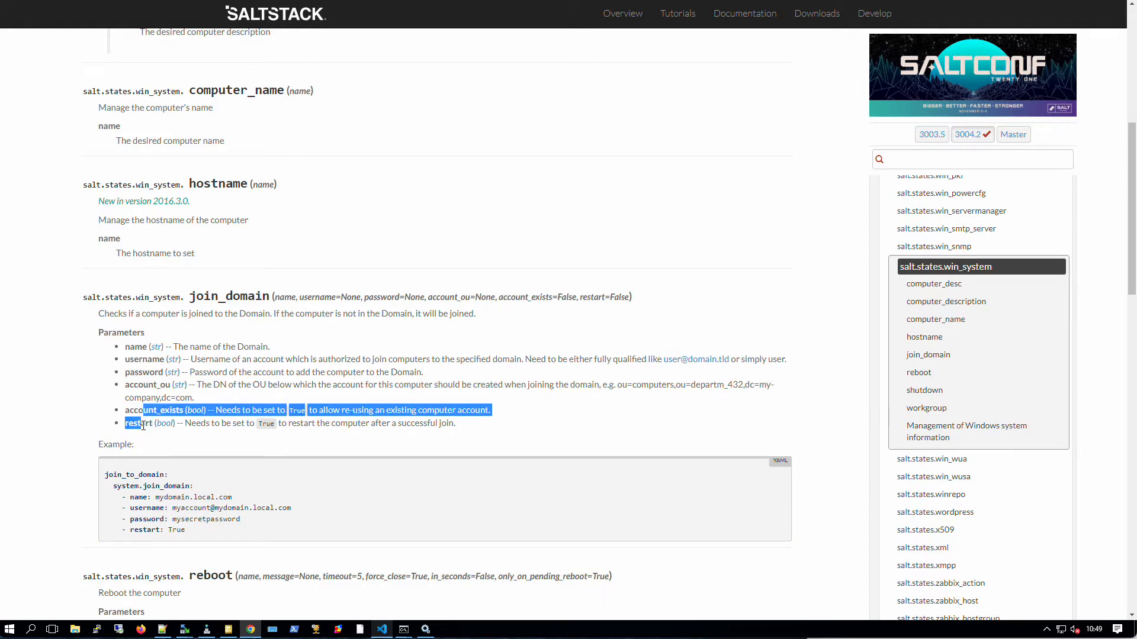
pyautogui.moveTo(455, 423); pyautogui.dragTo(185, 423)
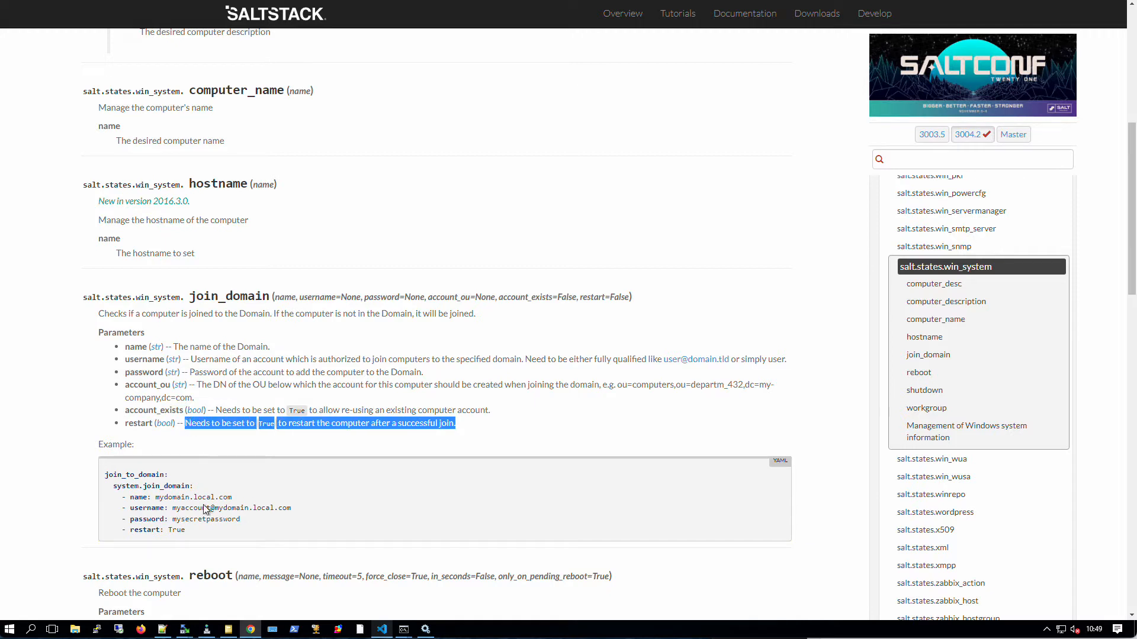
pyautogui.moveTo(199, 531); pyautogui.dragTo(118, 477)
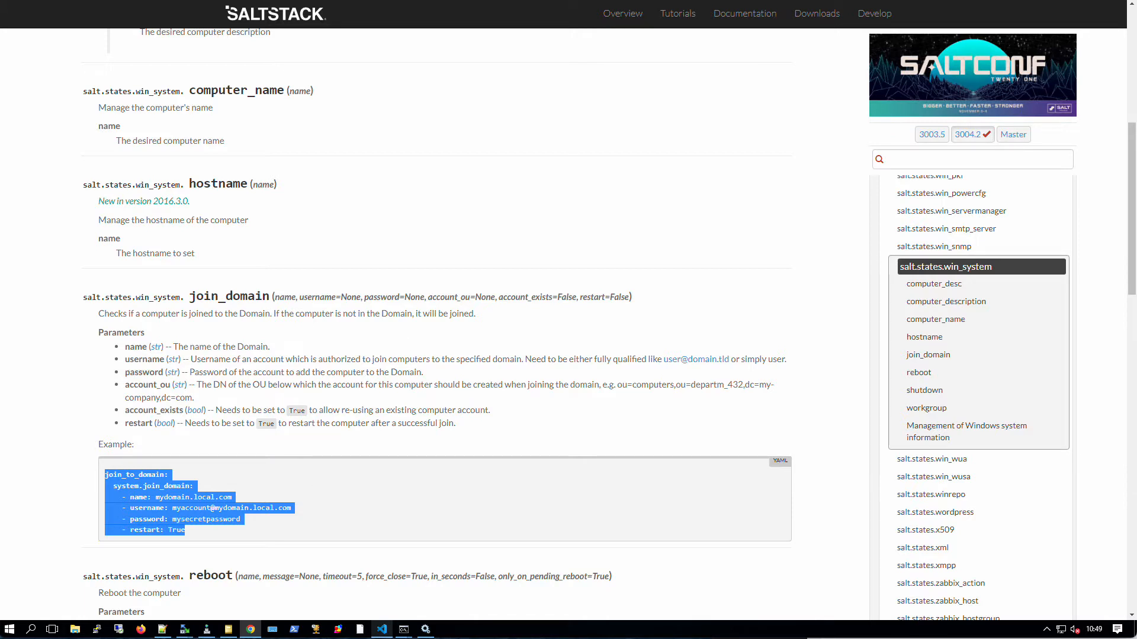
# - In ad-join init.sls, highlight the Jinja comment, grains id lookup, and domain value on lines 4-9
pyautogui.hotkey('ctrl', 'Tab')
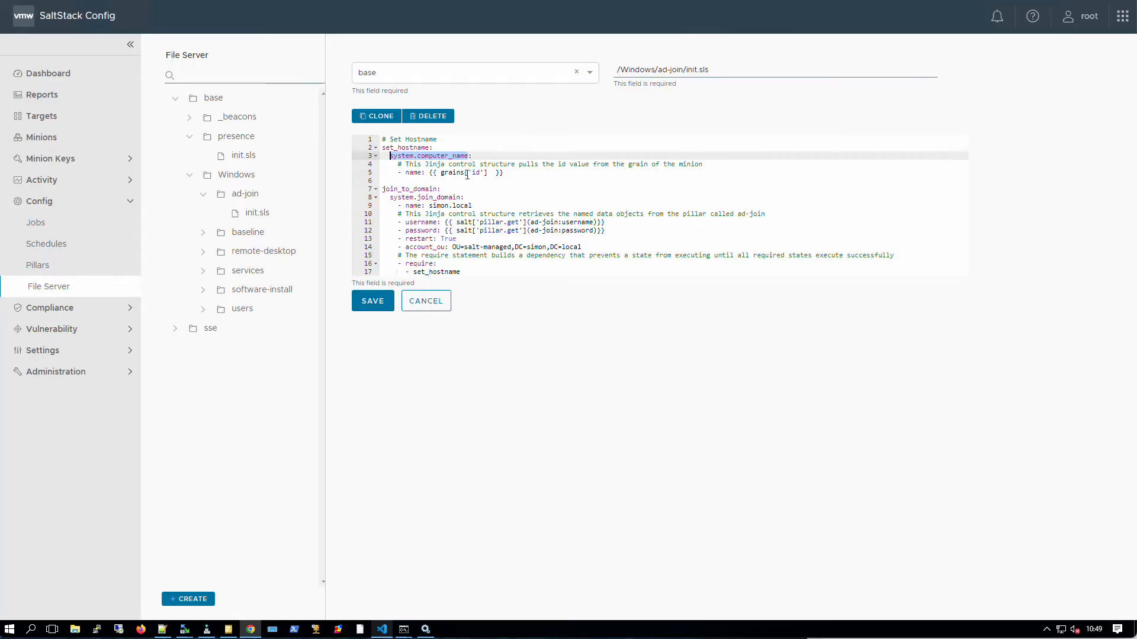
pyautogui.click(471, 155)
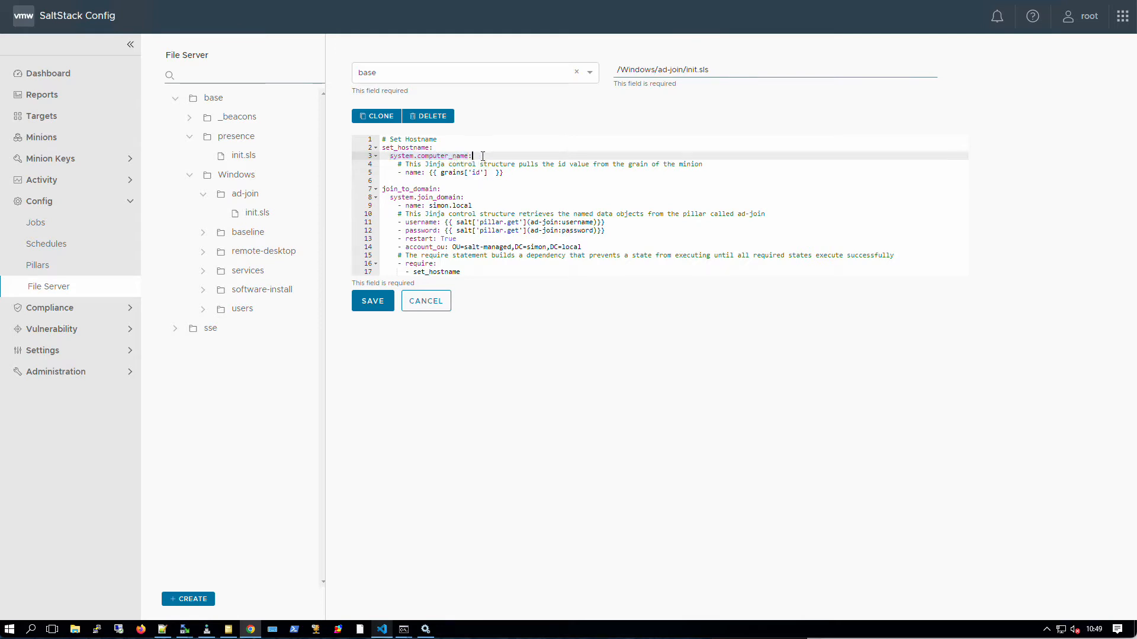
pyautogui.moveTo(404, 164); pyautogui.dragTo(422, 164)
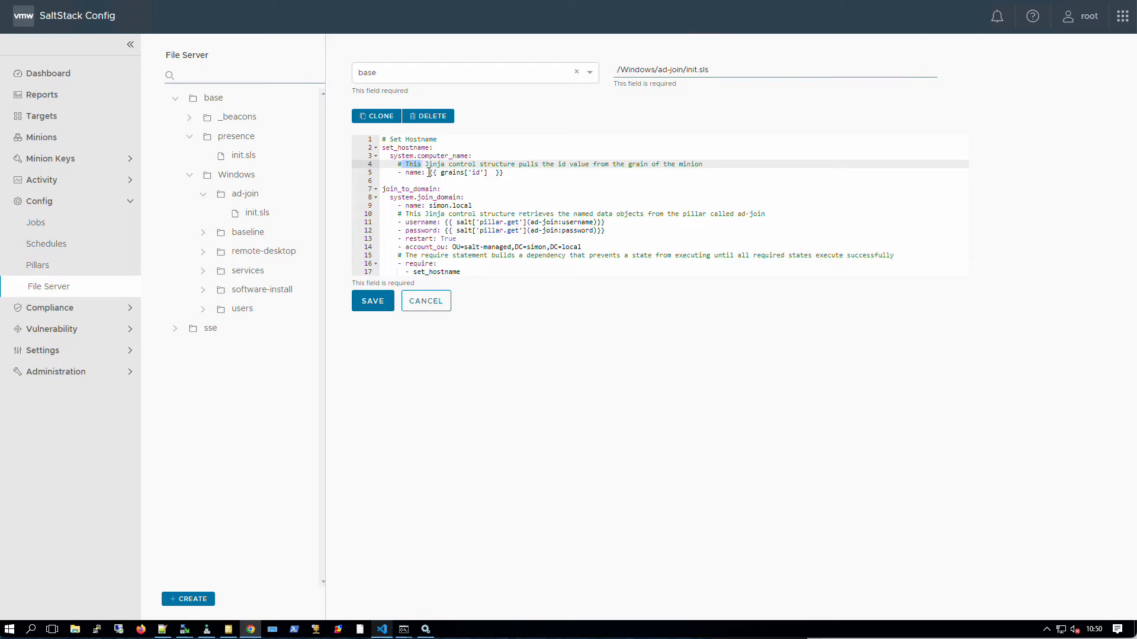
pyautogui.moveTo(440, 172); pyautogui.dragTo(480, 173)
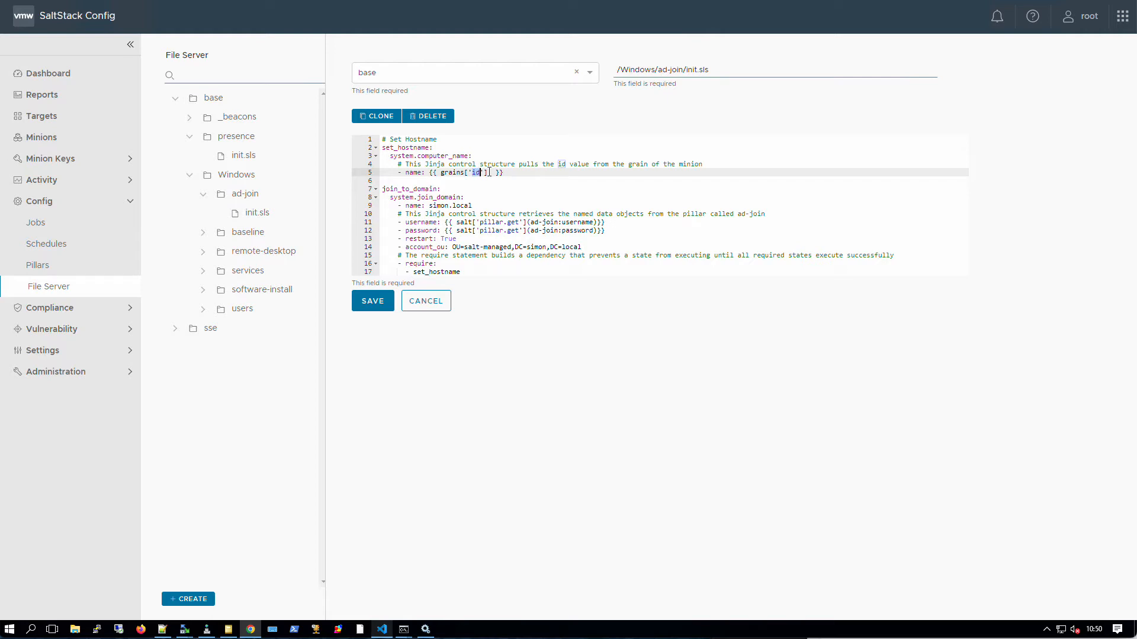
pyautogui.moveTo(472, 204); pyautogui.dragTo(398, 205)
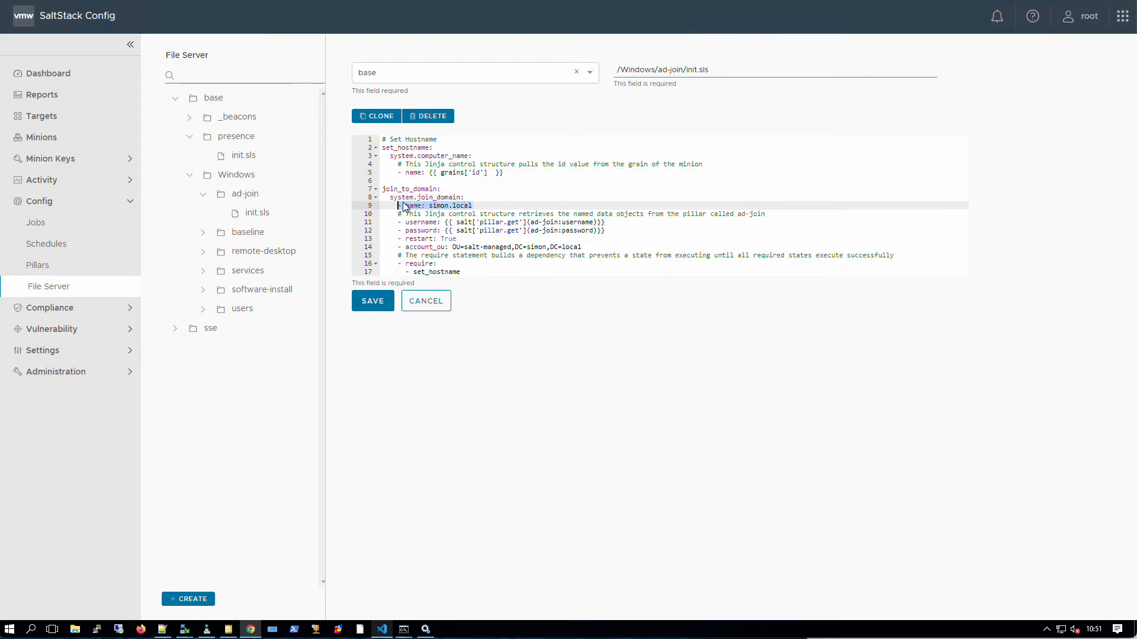
pyautogui.moveTo(429, 205); pyautogui.dragTo(481, 206)
# - Highlight the salt pillar lookup for the username on line 11, then go to Config > Pillars
pyautogui.moveTo(441, 222); pyautogui.dragTo(609, 223)
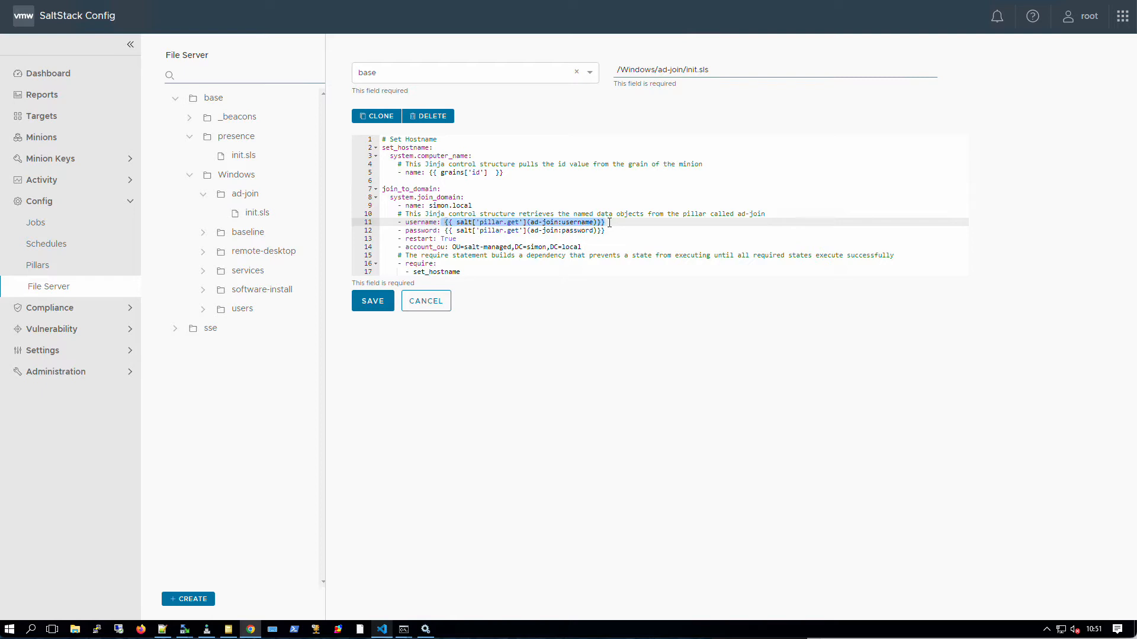
pyautogui.click(472, 222)
pyautogui.doubleClick(473, 222)
pyautogui.moveTo(480, 222); pyautogui.dragTo(593, 222)
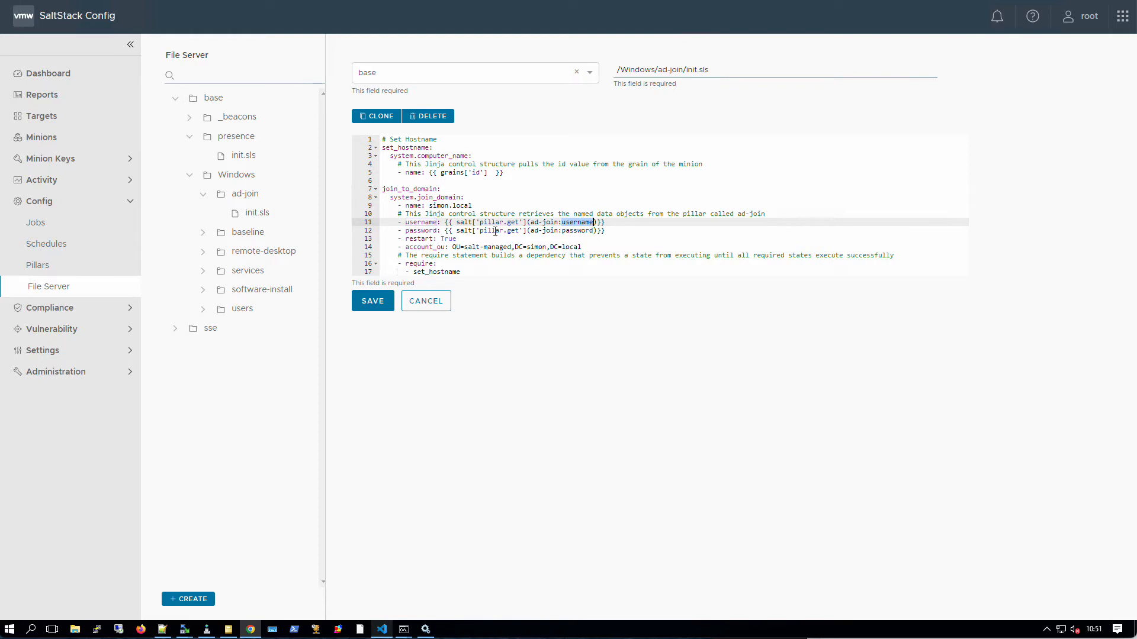
pyautogui.click(49, 269)
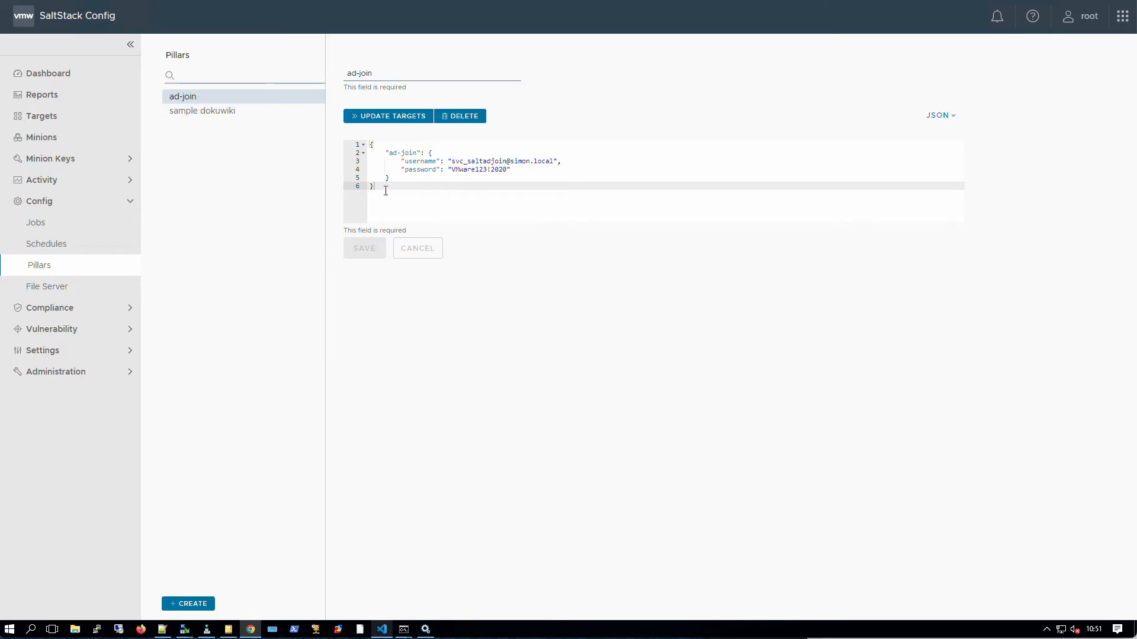
# - Highlight the ad-join pillar JSON and its username value, then return to File Server
pyautogui.moveTo(375, 186); pyautogui.dragTo(363, 145)
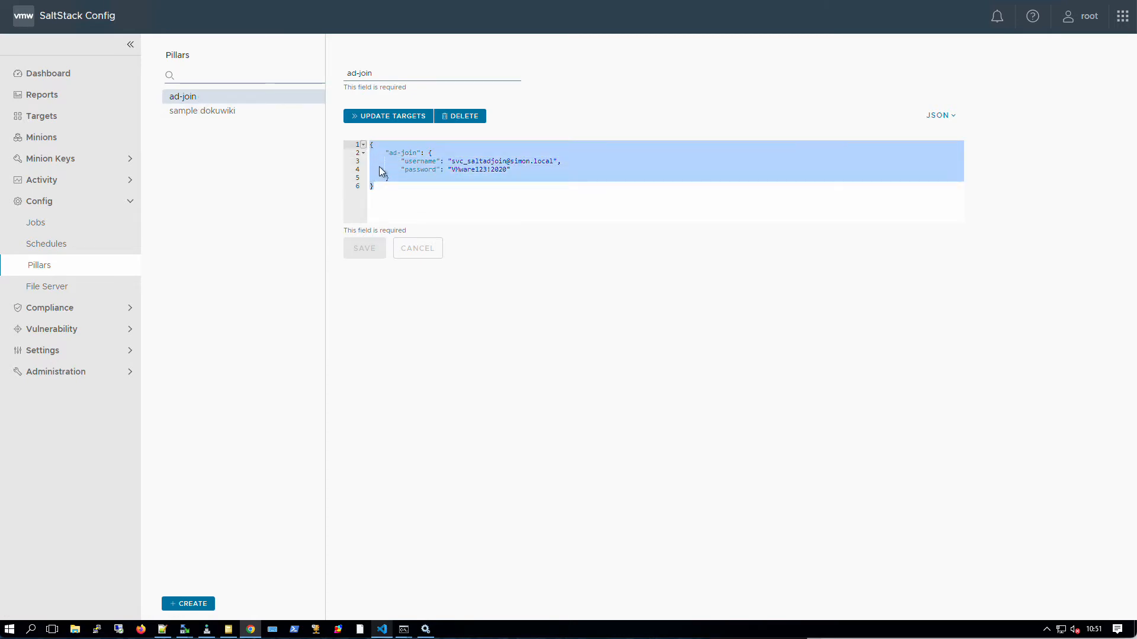
pyautogui.click(441, 187)
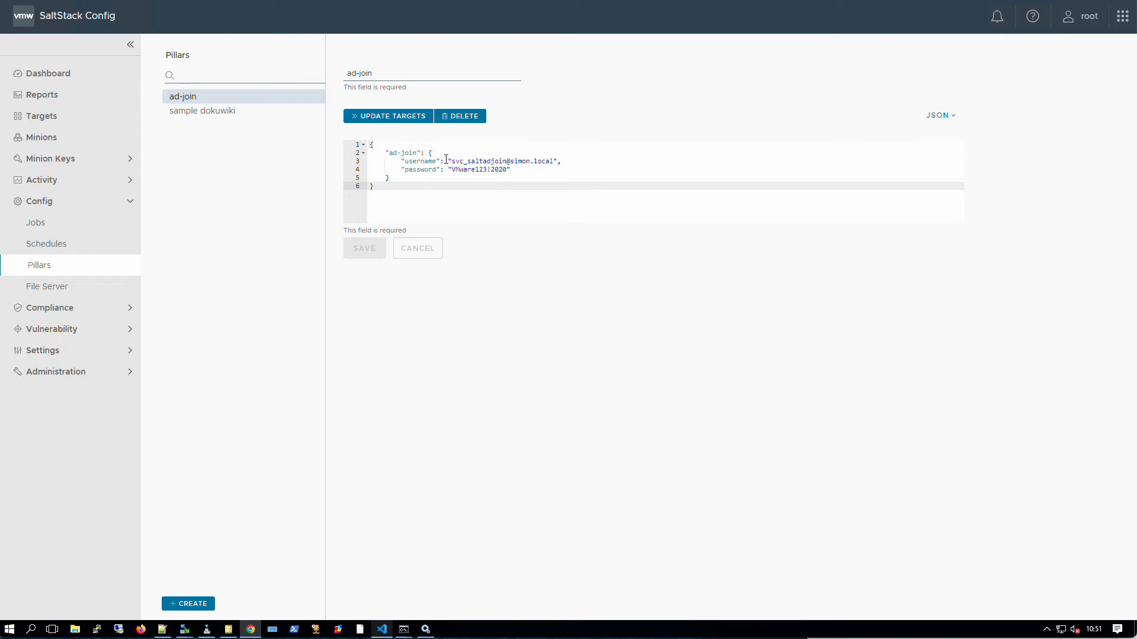
pyautogui.click(451, 161)
pyautogui.moveTo(452, 161)
pyautogui.mouseDown()
pyautogui.moveTo(558, 161)
pyautogui.moveTo(459, 176)
pyautogui.mouseUp()
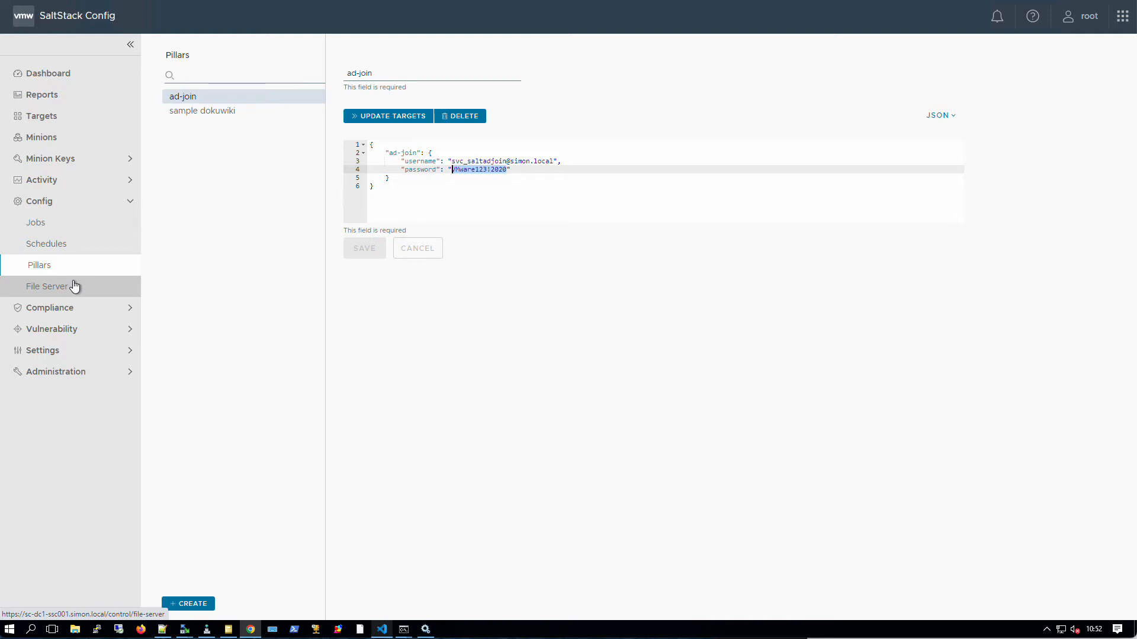
pyautogui.click(74, 286)
pyautogui.click(174, 98)
pyautogui.click(190, 156)
pyautogui.click(236, 174)
pyautogui.click(246, 194)
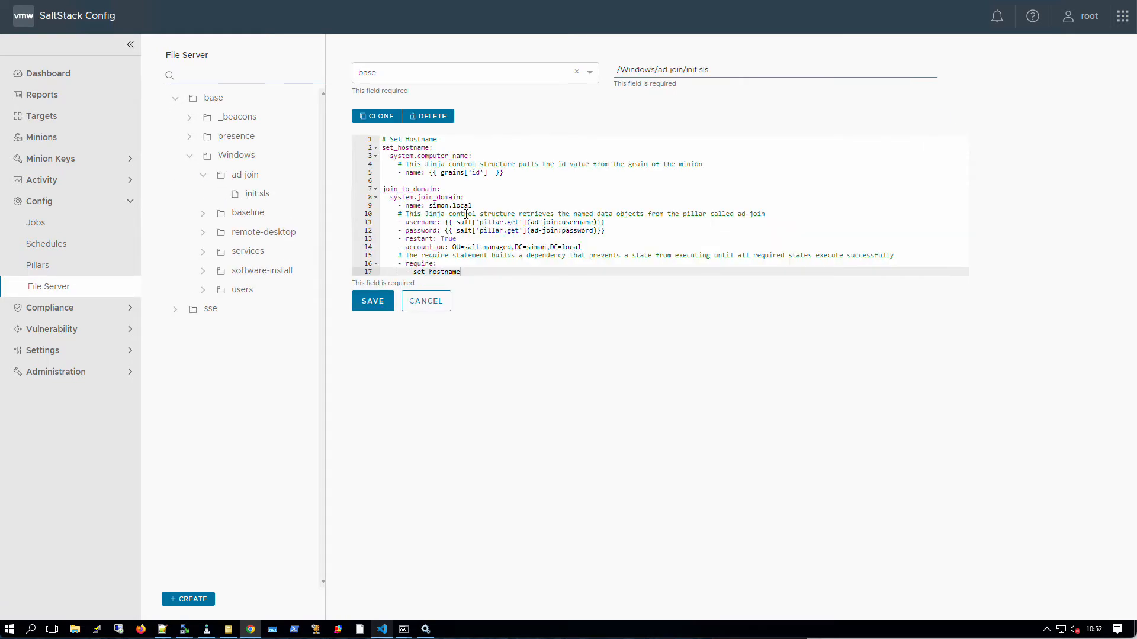
pyautogui.moveTo(465, 240); pyautogui.dragTo(391, 241)
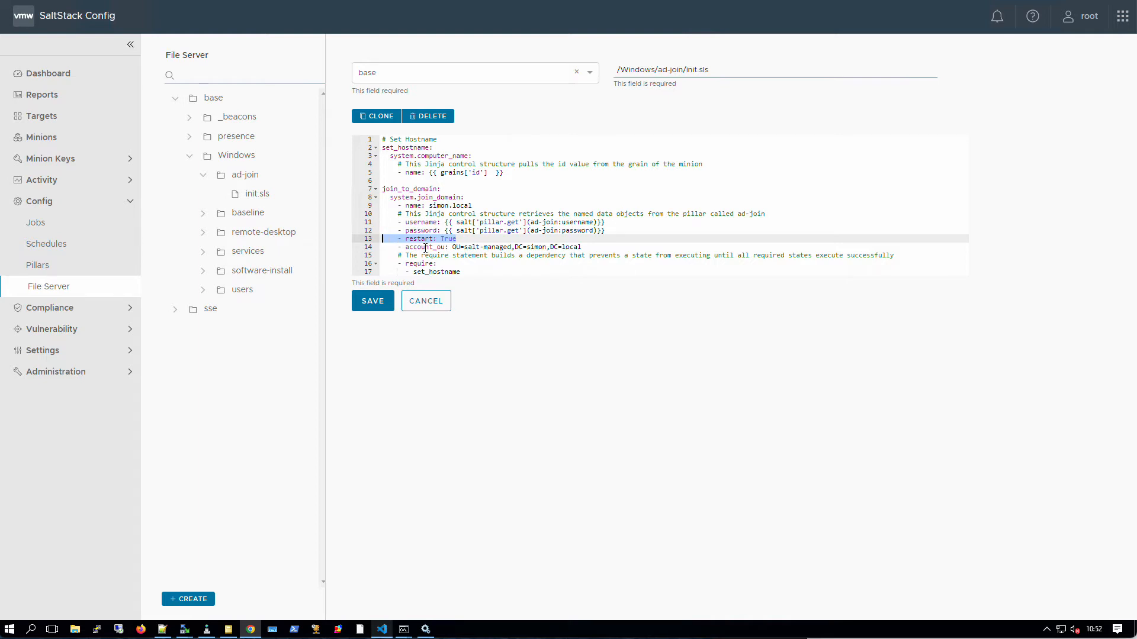
pyautogui.moveTo(610, 247); pyautogui.dragTo(380, 247)
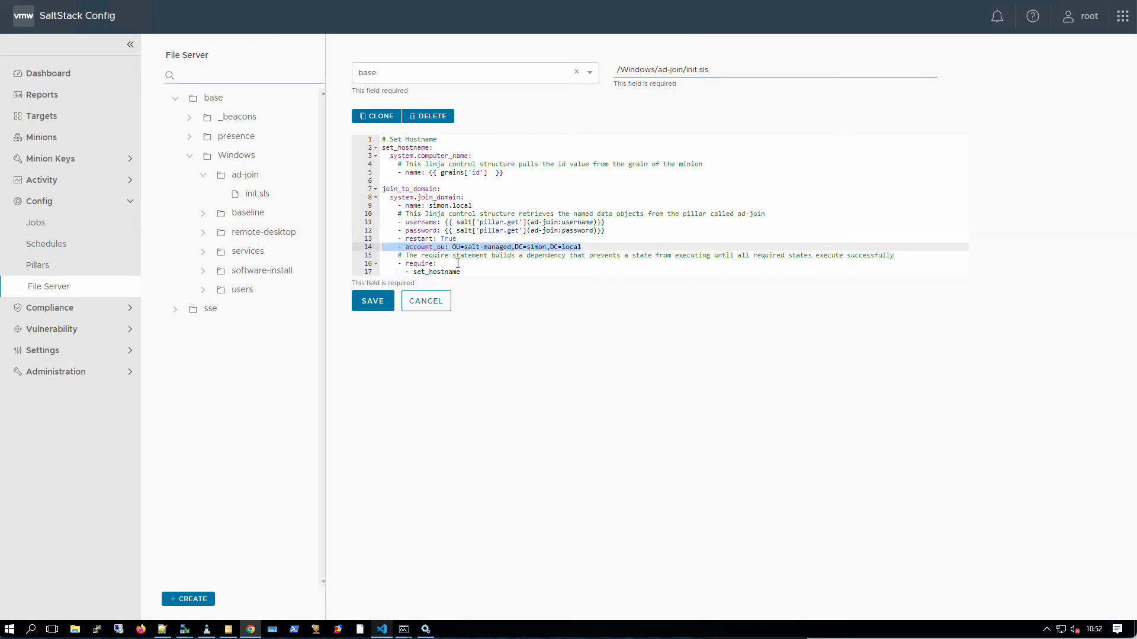
pyautogui.click(405, 263)
pyautogui.moveTo(406, 263); pyautogui.dragTo(471, 272)
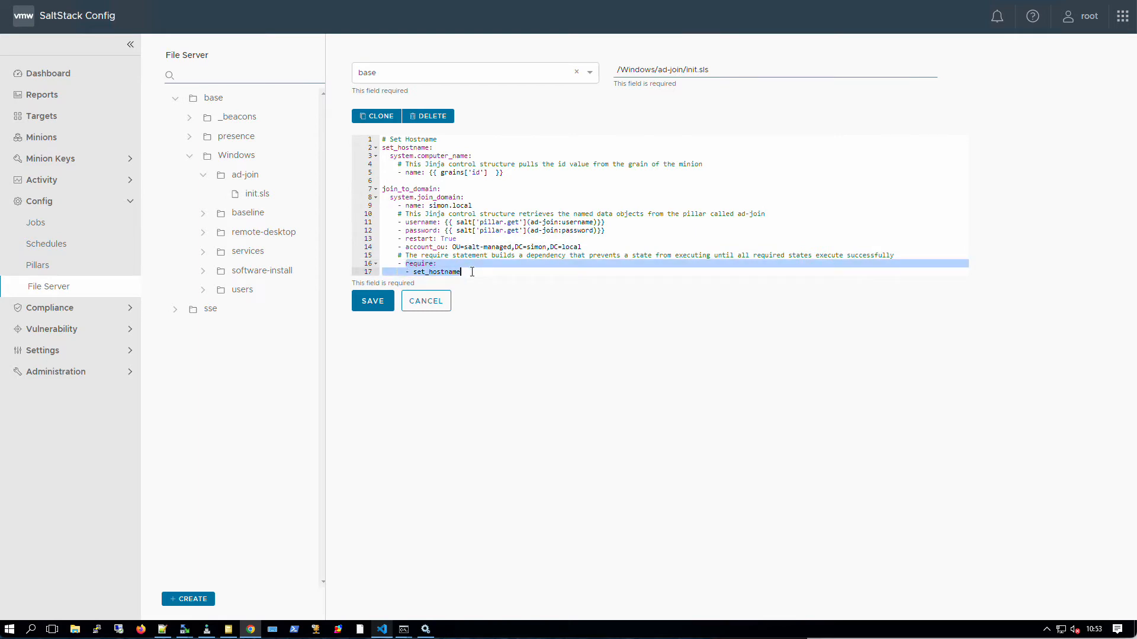
pyautogui.click(450, 264)
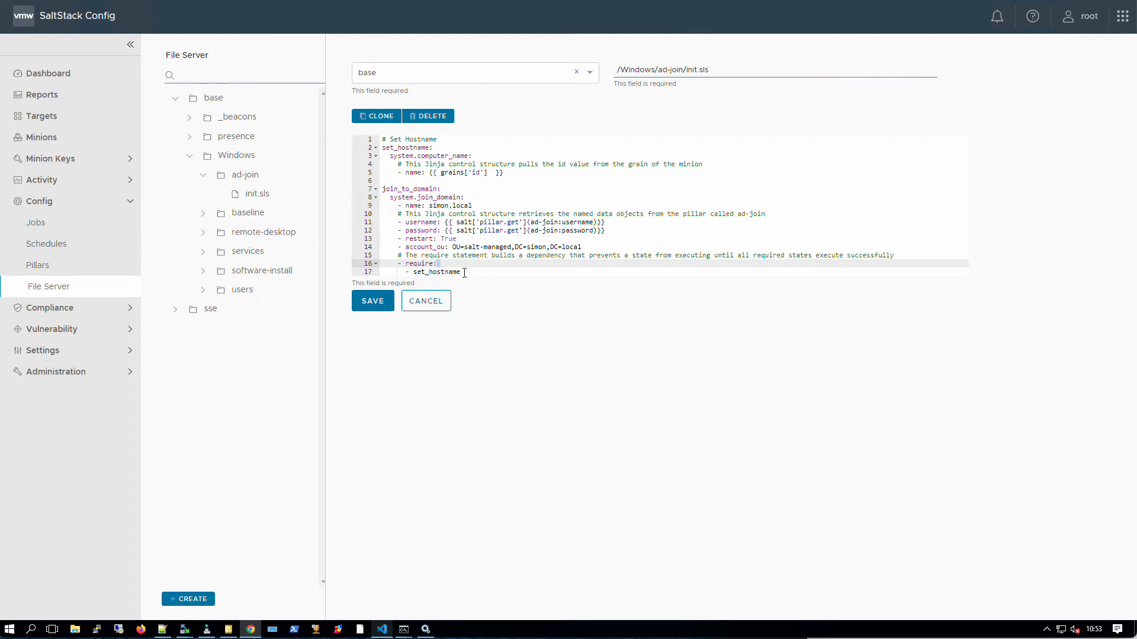
pyautogui.moveTo(461, 273); pyautogui.dragTo(450, 272)
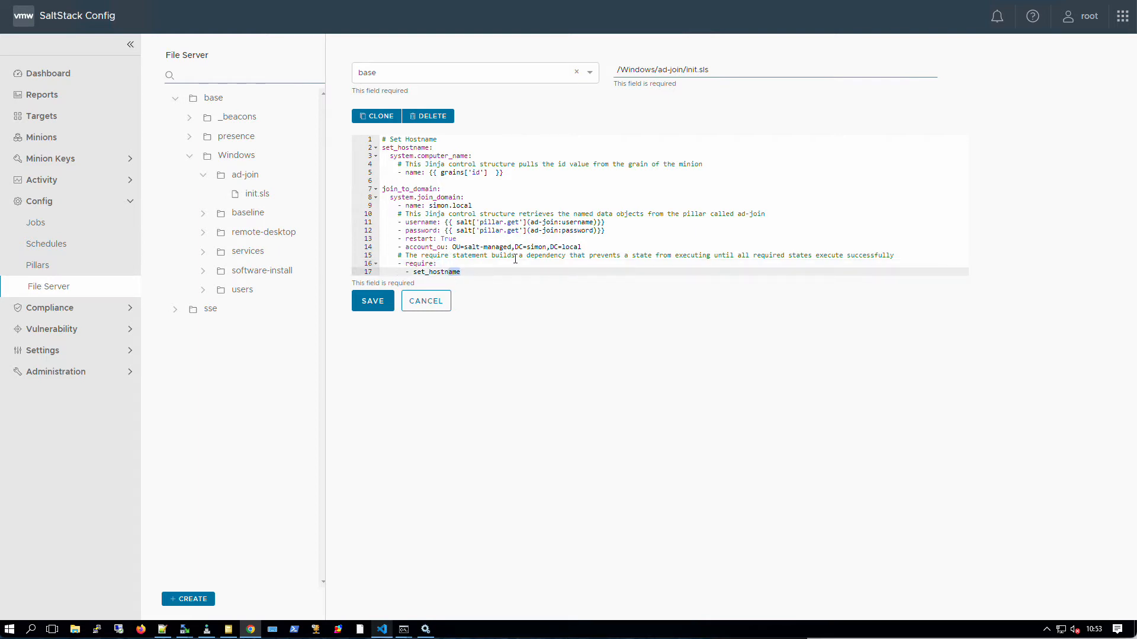
pyautogui.moveTo(894, 256); pyautogui.dragTo(381, 190)
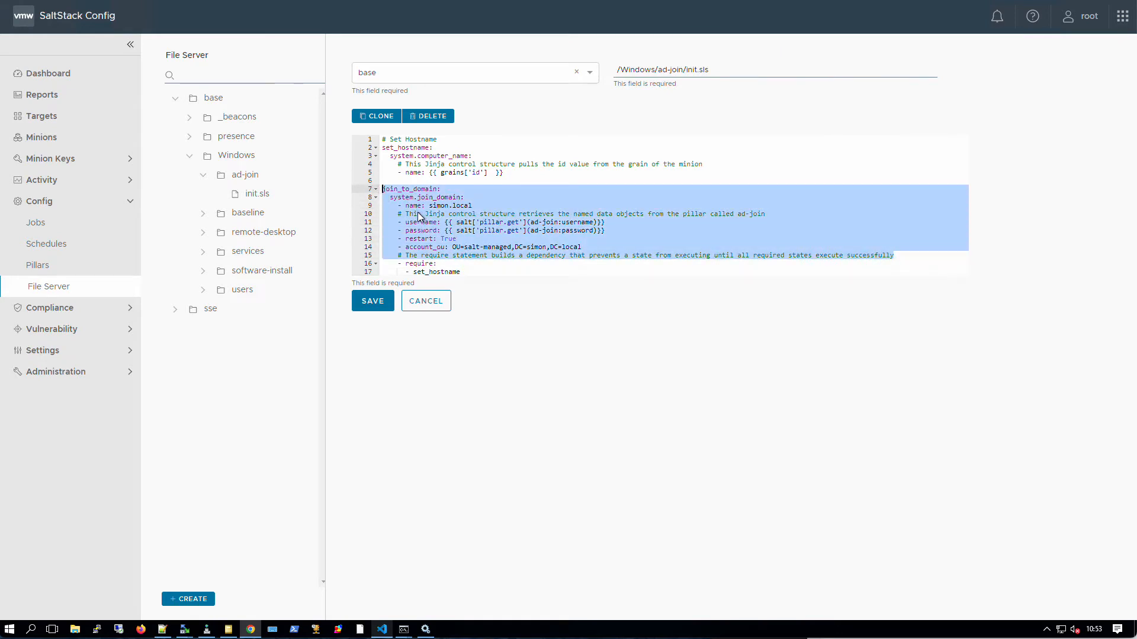
pyautogui.moveTo(526, 167)
pyautogui.mouseDown()
pyautogui.moveTo(475, 173)
pyautogui.moveTo(382, 148)
pyautogui.moveTo(509, 157)
pyautogui.moveTo(522, 179)
pyautogui.mouseUp()
pyautogui.click(383, 148)
pyautogui.moveTo(468, 272); pyautogui.dragTo(376, 265)
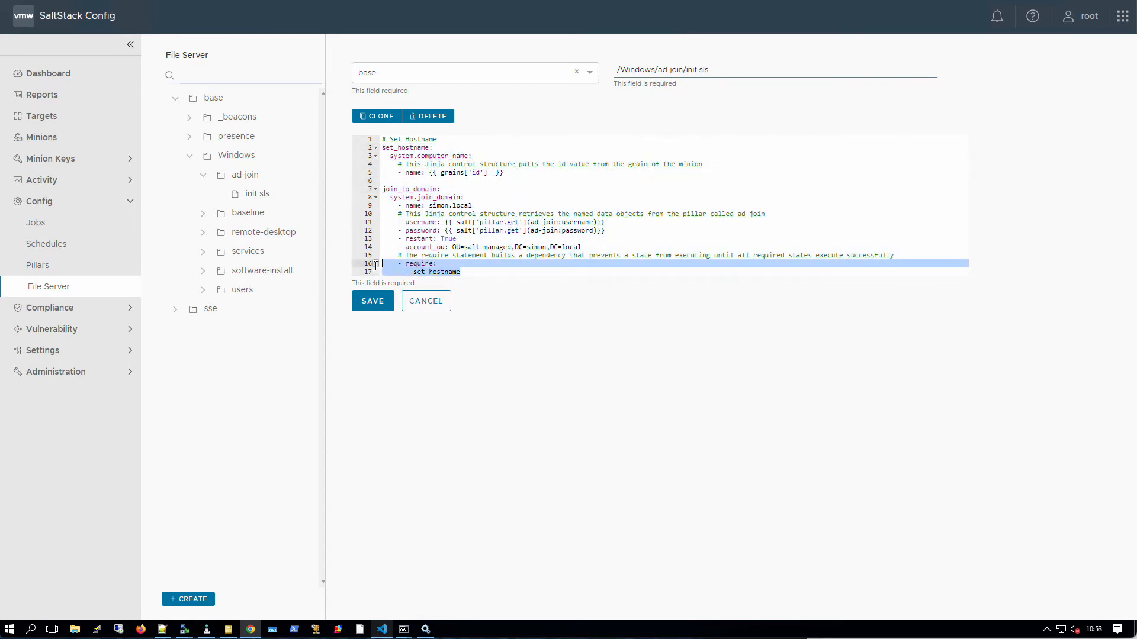
pyautogui.click(468, 274)
pyautogui.press('Return')
pyautogui.write('salt-managed')
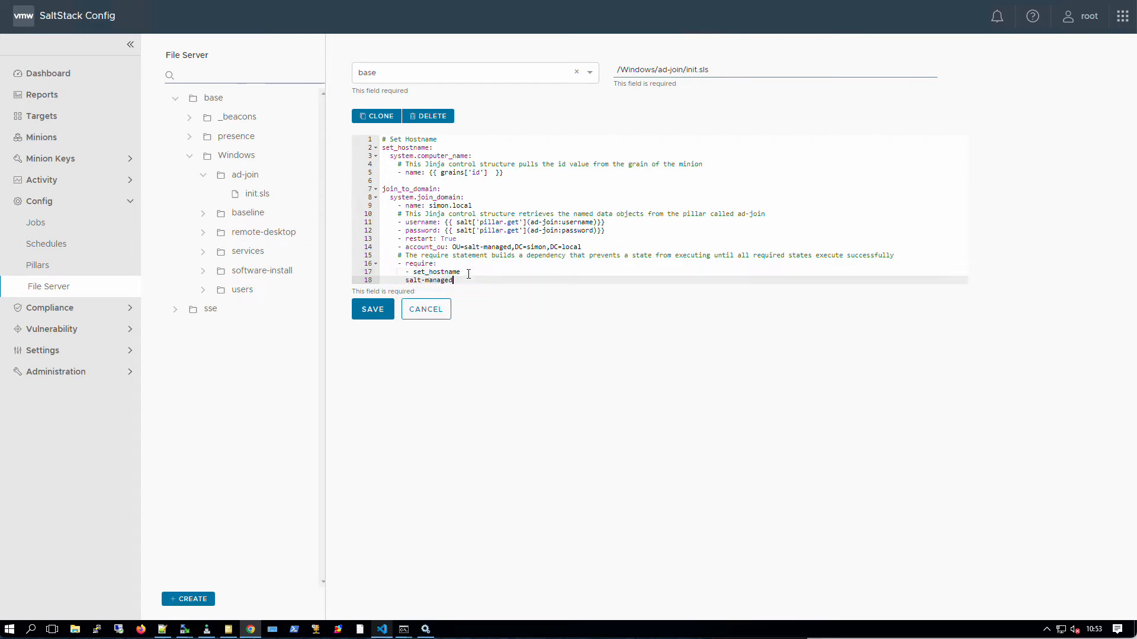
pyautogui.press('BackSpace')
pyautogui.press('BackSpace')
pyautogui.press('BackSpace')
pyautogui.press('BackSpace')
pyautogui.press('BackSpace')
pyautogui.press('BackSpace')
pyautogui.press('BackSpace')
pyautogui.press('BackSpace')
pyautogui.press('BackSpace')
pyautogui.press('BackSpace')
pyautogui.press('BackSpace')
pyautogui.press('BackSpace')
pyautogui.press('BackSpace')
pyautogui.write('-')
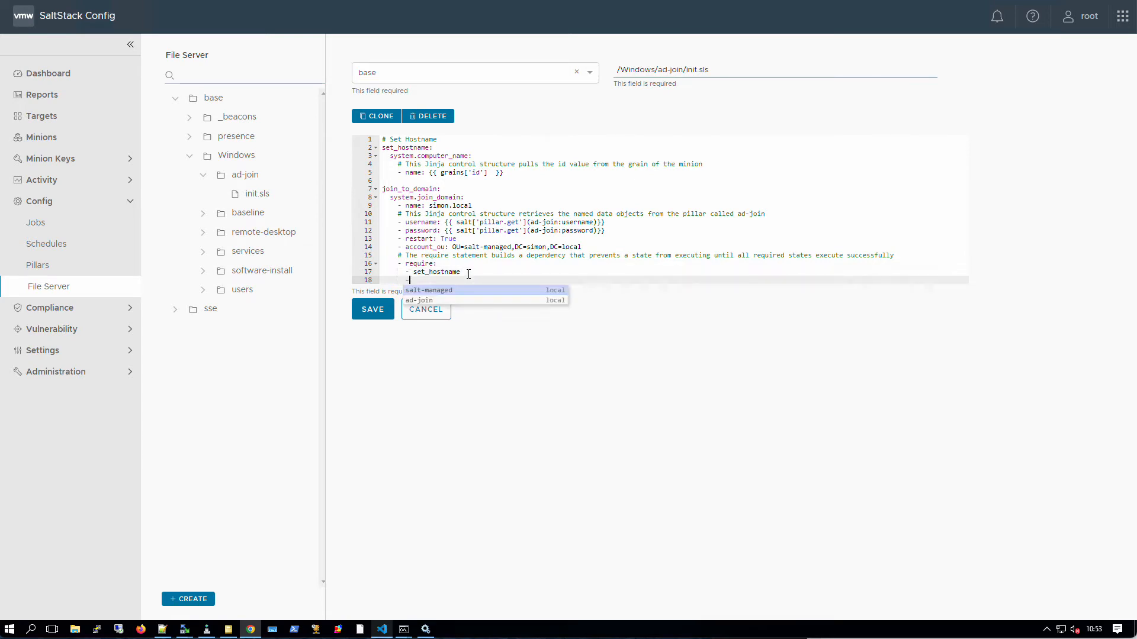
pyautogui.moveTo(439, 279); pyautogui.dragTo(372, 276)
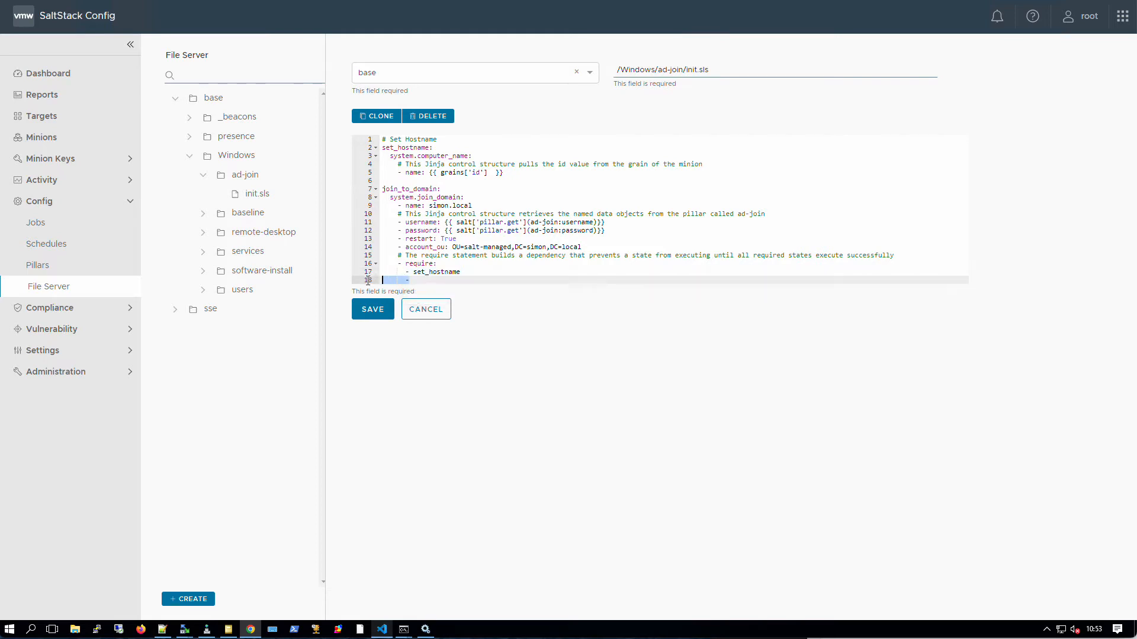
pyautogui.press('BackSpace')
pyautogui.press('BackSpace')
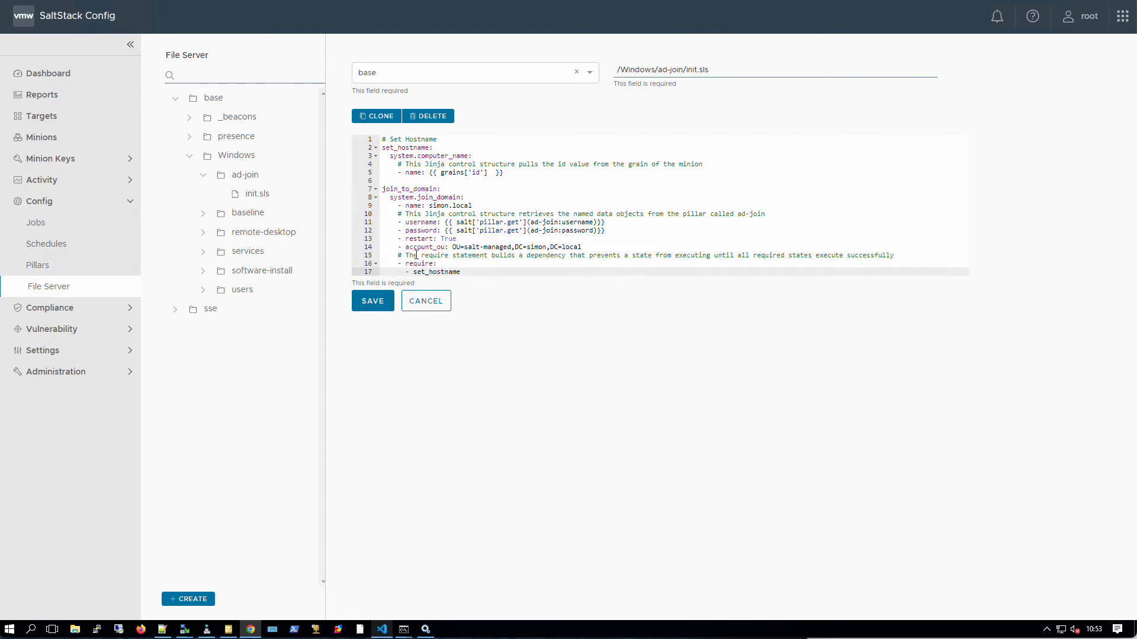
pyautogui.click(395, 173)
pyautogui.moveTo(395, 174); pyautogui.dragTo(381, 174)
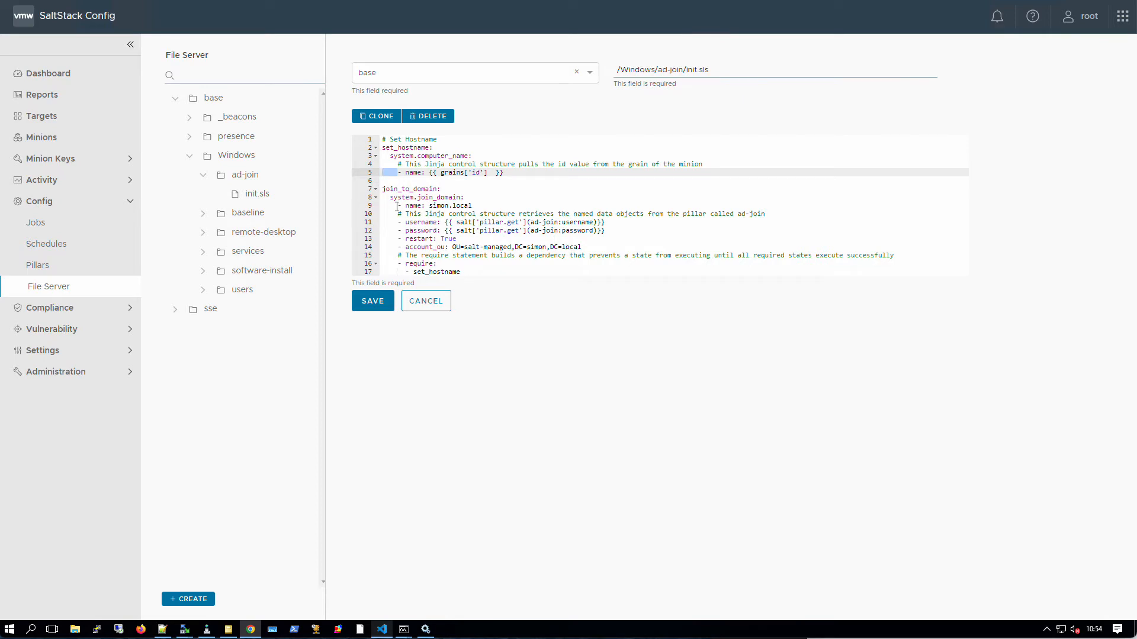
pyautogui.click(381, 198)
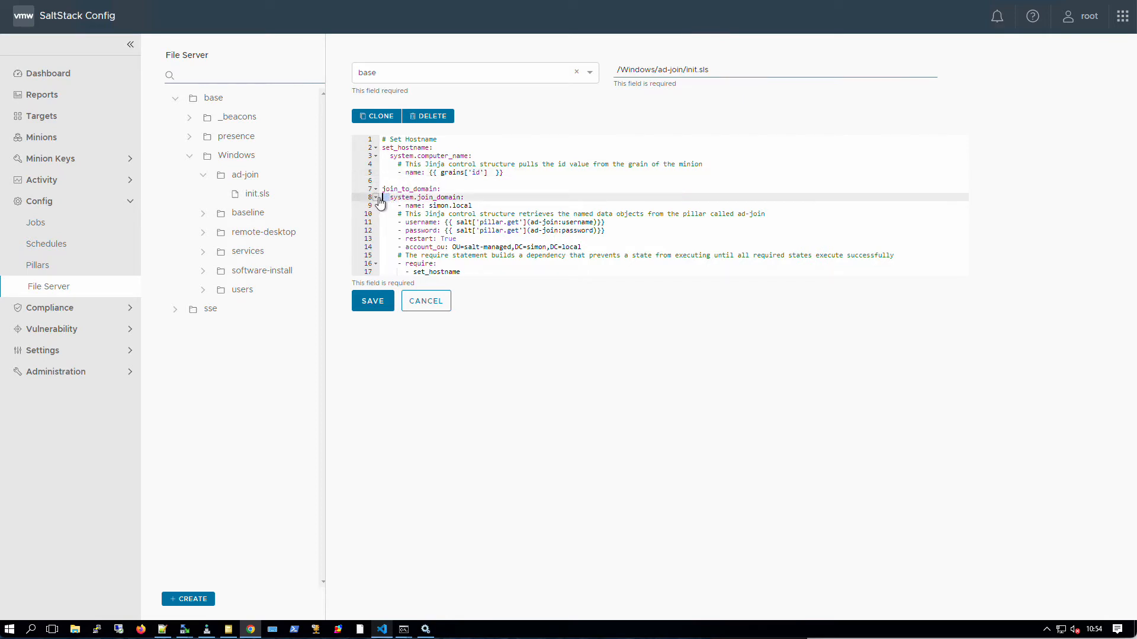
pyautogui.click(381, 190)
pyautogui.moveTo(390, 198)
pyautogui.mouseDown()
pyautogui.moveTo(396, 206)
pyautogui.moveTo(378, 208)
pyautogui.mouseUp()
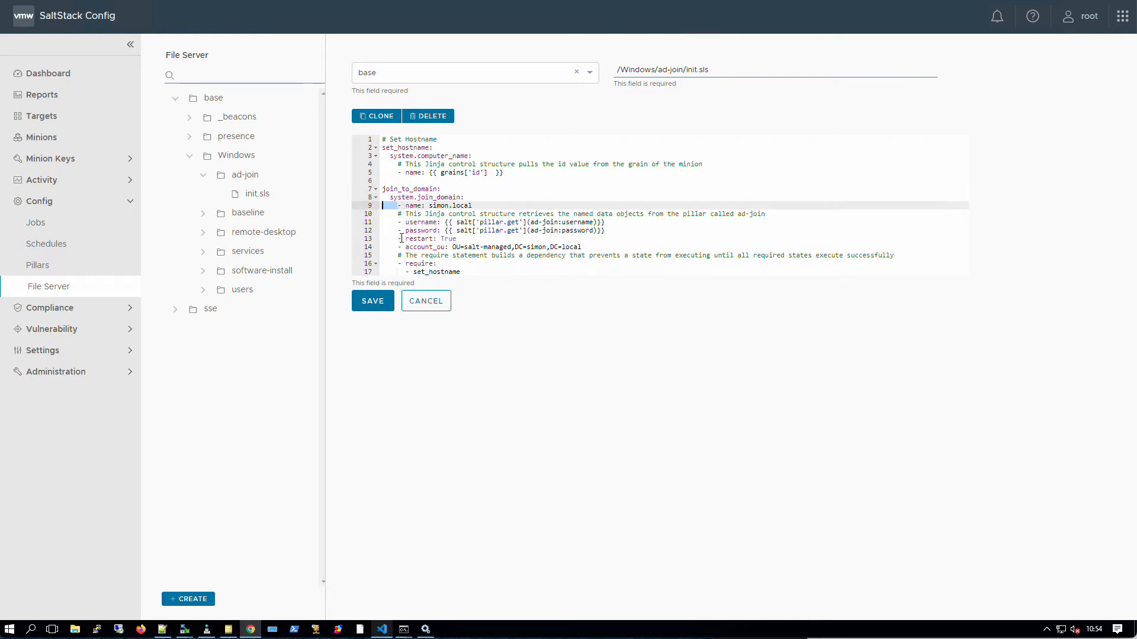
pyautogui.click(404, 272)
pyautogui.moveTo(404, 272); pyautogui.dragTo(374, 274)
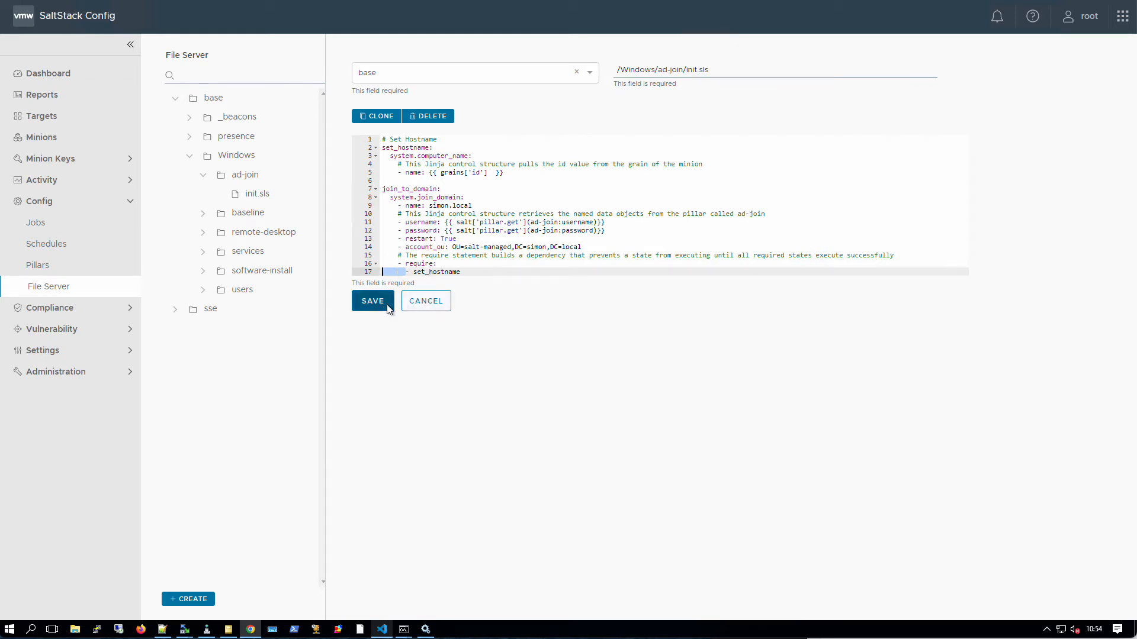
pyautogui.click(421, 307)
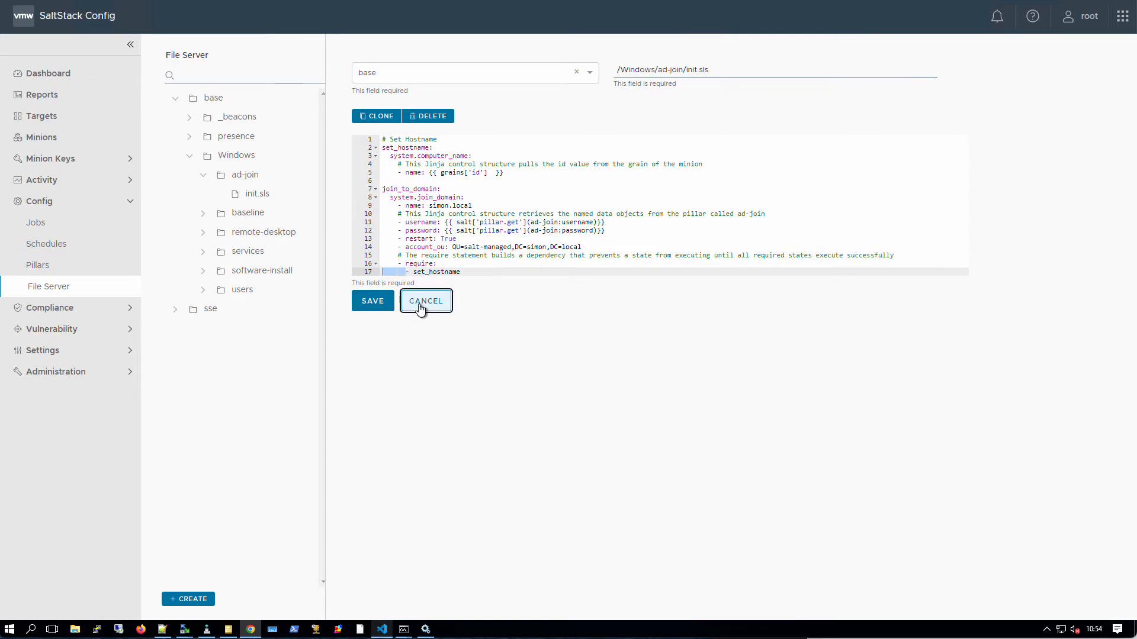
# - Open remote-desktop/init.sls and highlight service.enabled and the Windows OS check on line 2
pyautogui.click(203, 233)
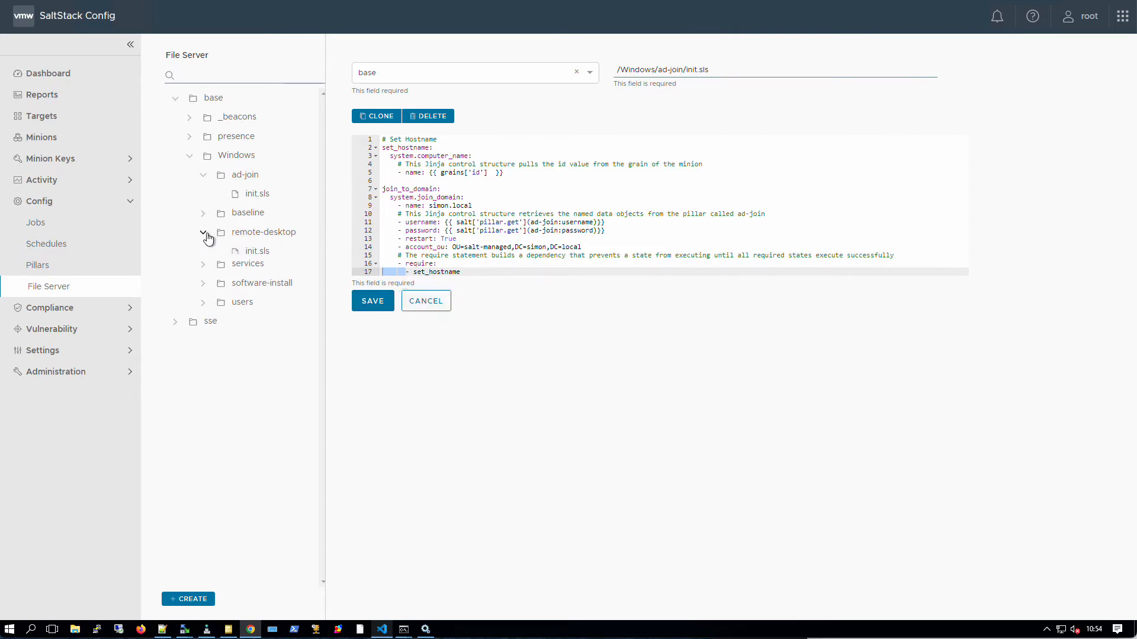
pyautogui.click(256, 252)
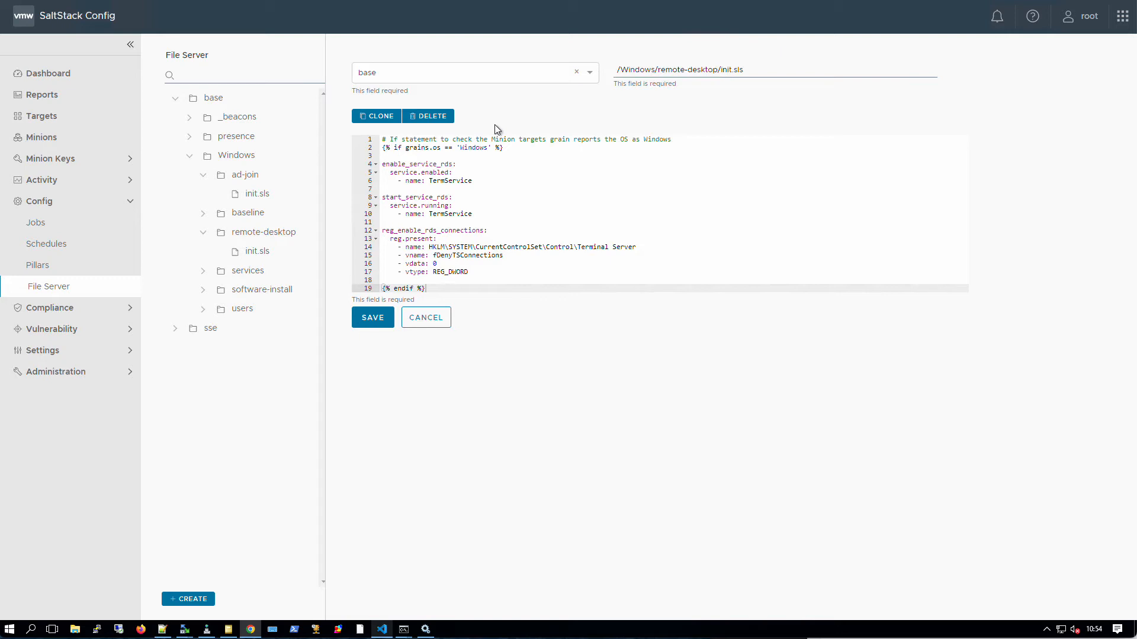
pyautogui.moveTo(390, 173); pyautogui.dragTo(450, 173)
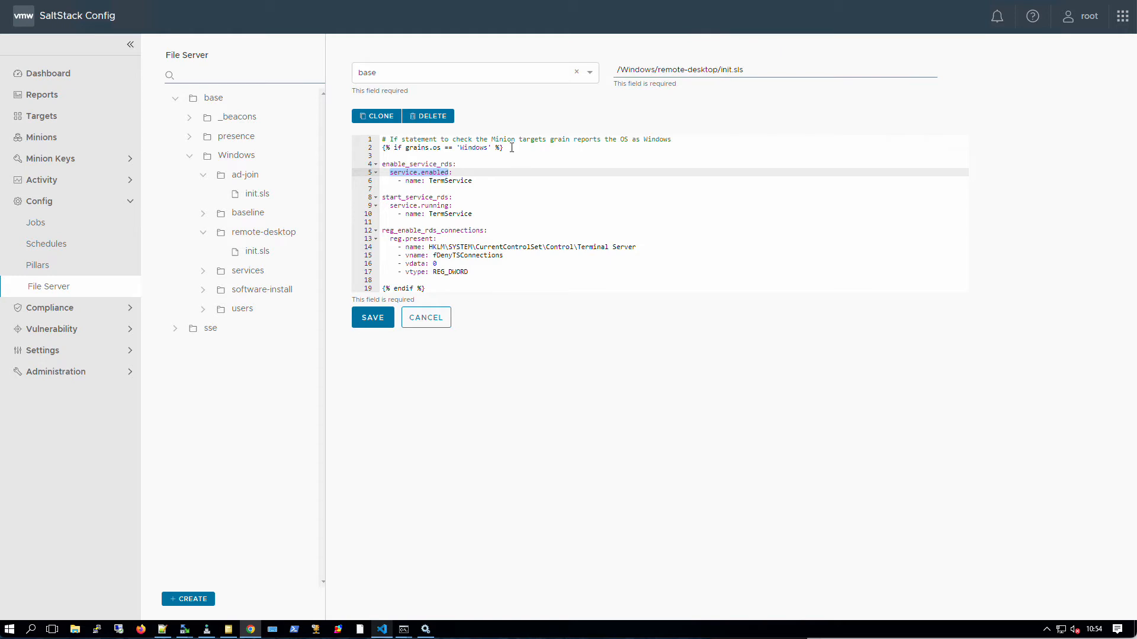
pyautogui.moveTo(511, 148); pyautogui.dragTo(382, 148)
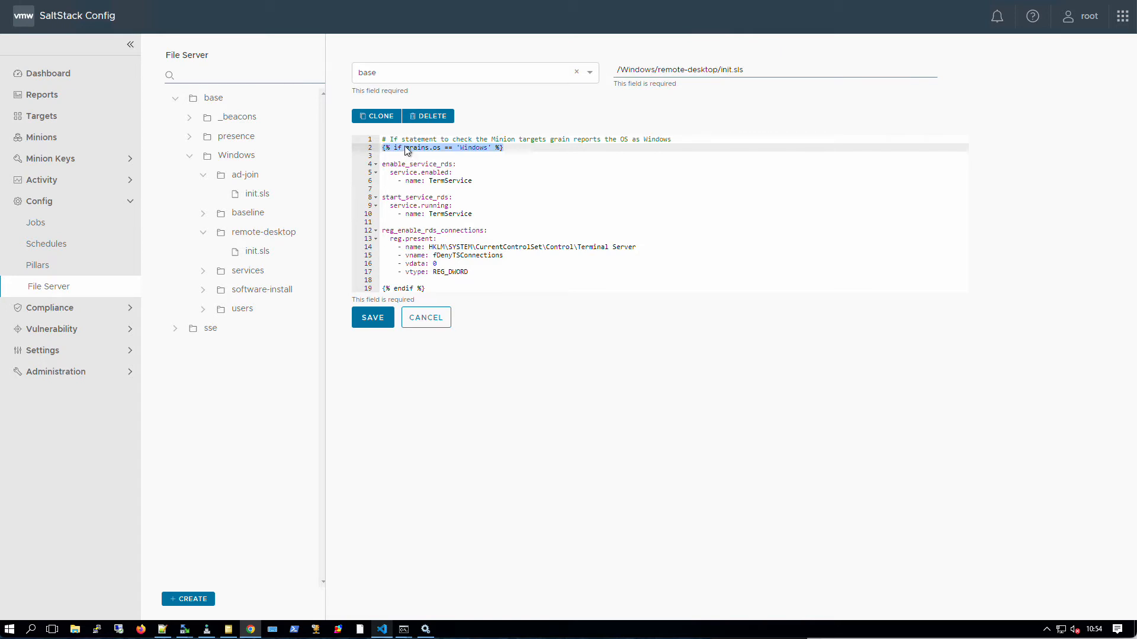
# - Review the Windows grains condition, the states inside the if block, and the closing endif
pyautogui.click(454, 148)
pyautogui.press('Left')
pyautogui.press('Left')
pyautogui.press('Left')
pyautogui.press('Left')
pyautogui.press('Left')
pyautogui.moveTo(459, 149); pyautogui.dragTo(487, 149)
pyautogui.click(382, 165)
pyautogui.moveTo(431, 288); pyautogui.dragTo(379, 290)
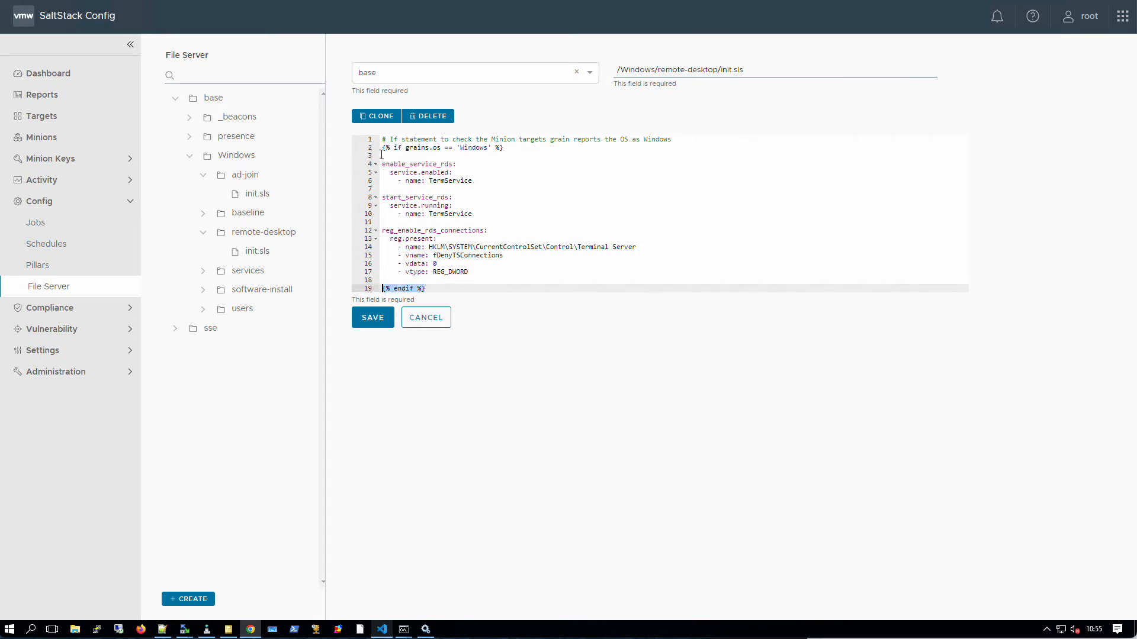
pyautogui.moveTo(383, 159); pyautogui.dragTo(481, 272)
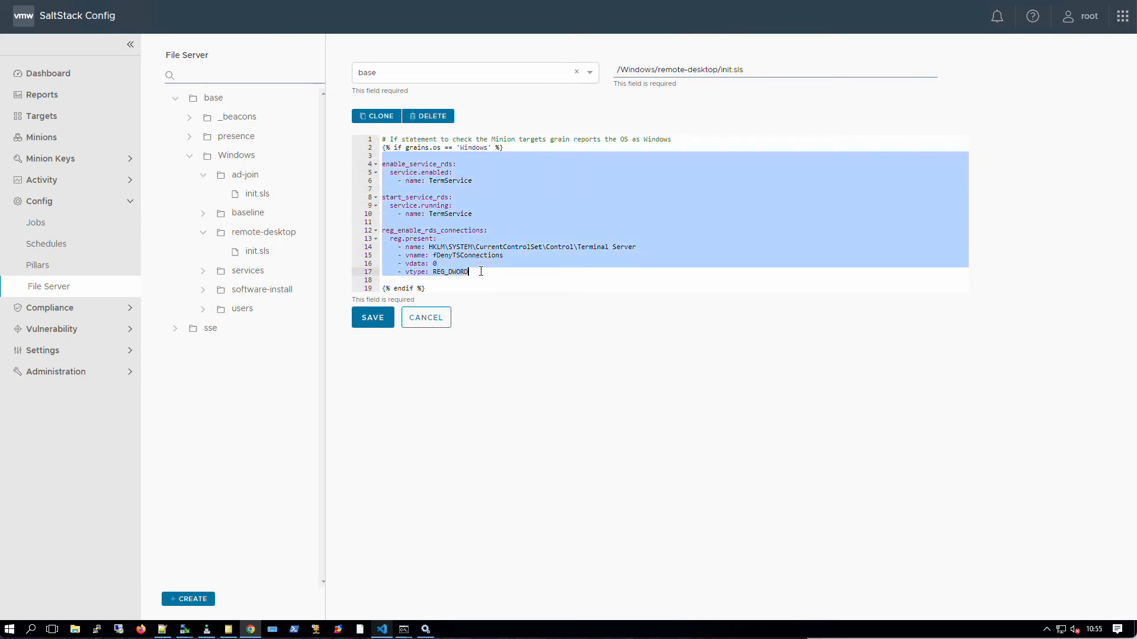
pyautogui.click(451, 281)
pyautogui.press('BackSpace')
pyautogui.press('BackSpace')
pyautogui.press('BackSpace')
pyautogui.press('BackSpace')
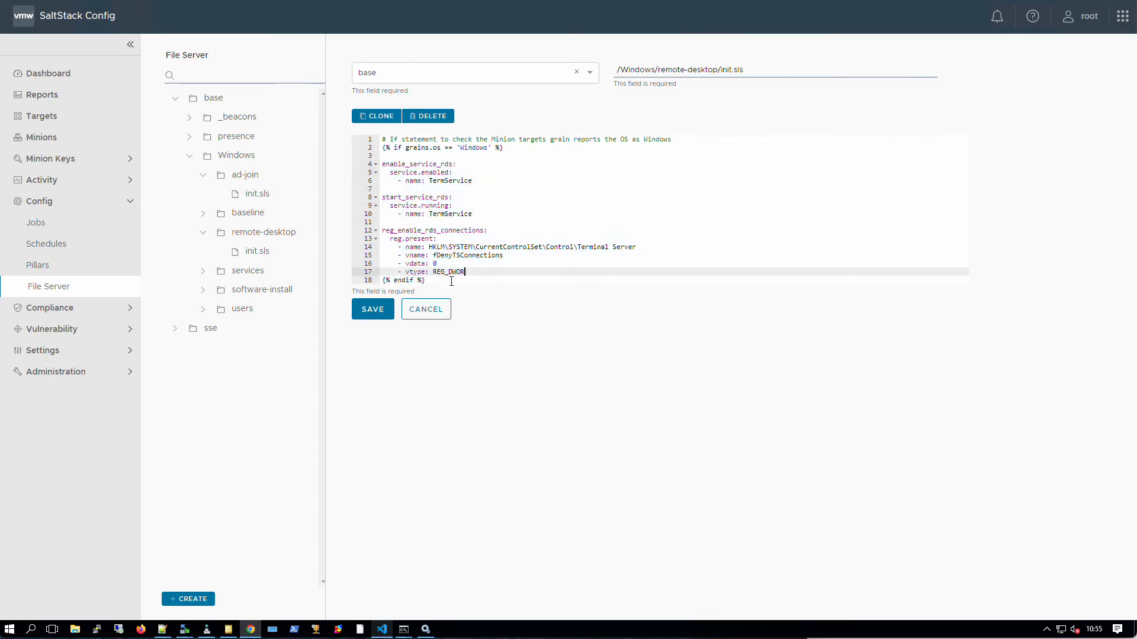
pyautogui.write('D')
pyautogui.press('Return')
pyautogui.press('Return')
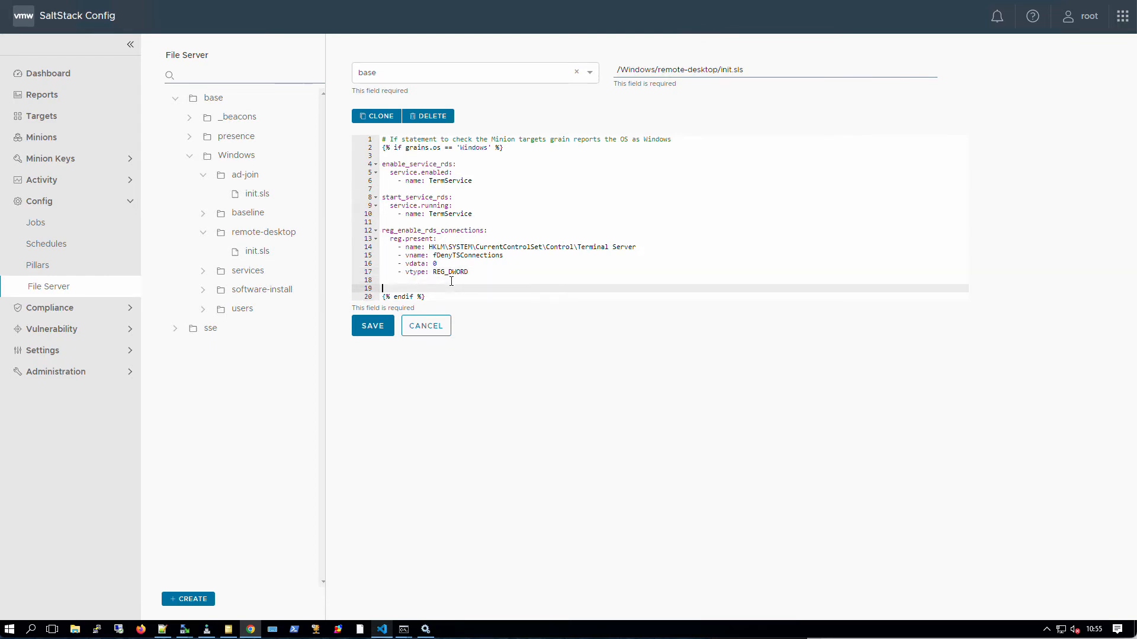
pyautogui.write('{% else ')
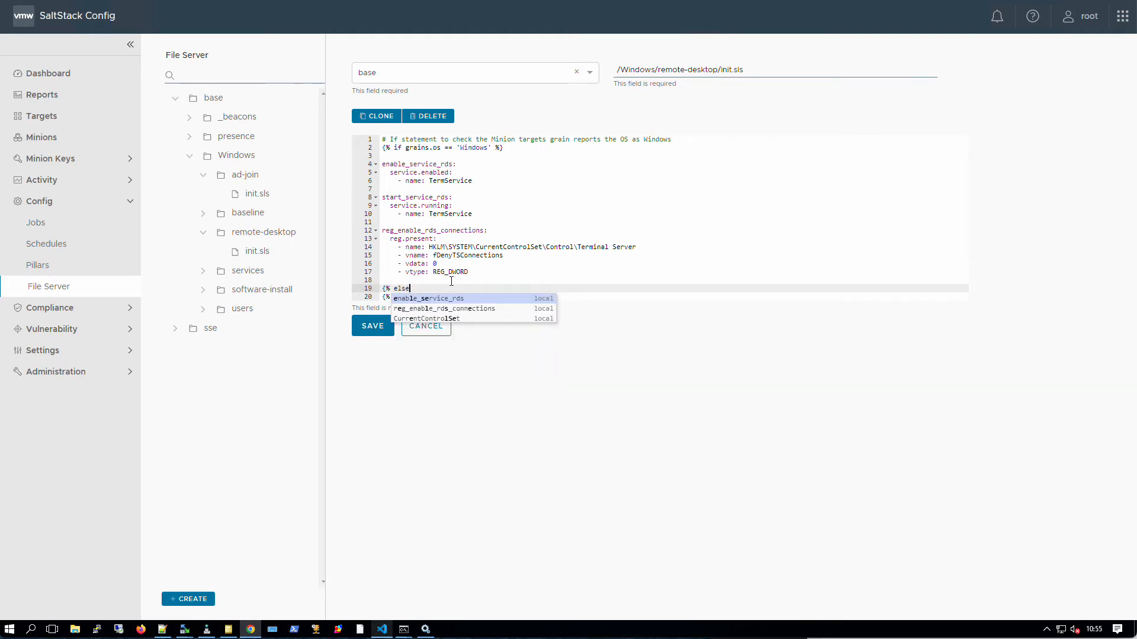
pyautogui.write('if')
pyautogui.press('BackSpace')
pyautogui.press('BackSpace')
pyautogui.press('BackSpace')
pyautogui.press('BackSpace')
pyautogui.press('BackSpace')
pyautogui.press('BackSpace')
pyautogui.press('BackSpace')
pyautogui.press('BackSpace')
pyautogui.press('BackSpace')
pyautogui.press('BackSpace')
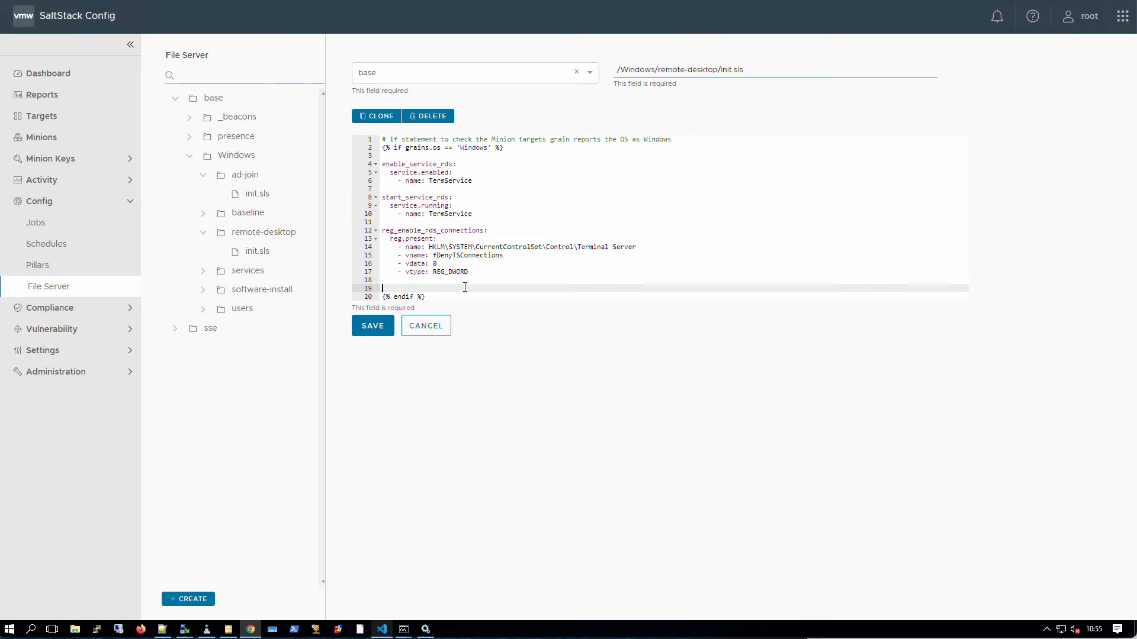
pyautogui.press('BackSpace')
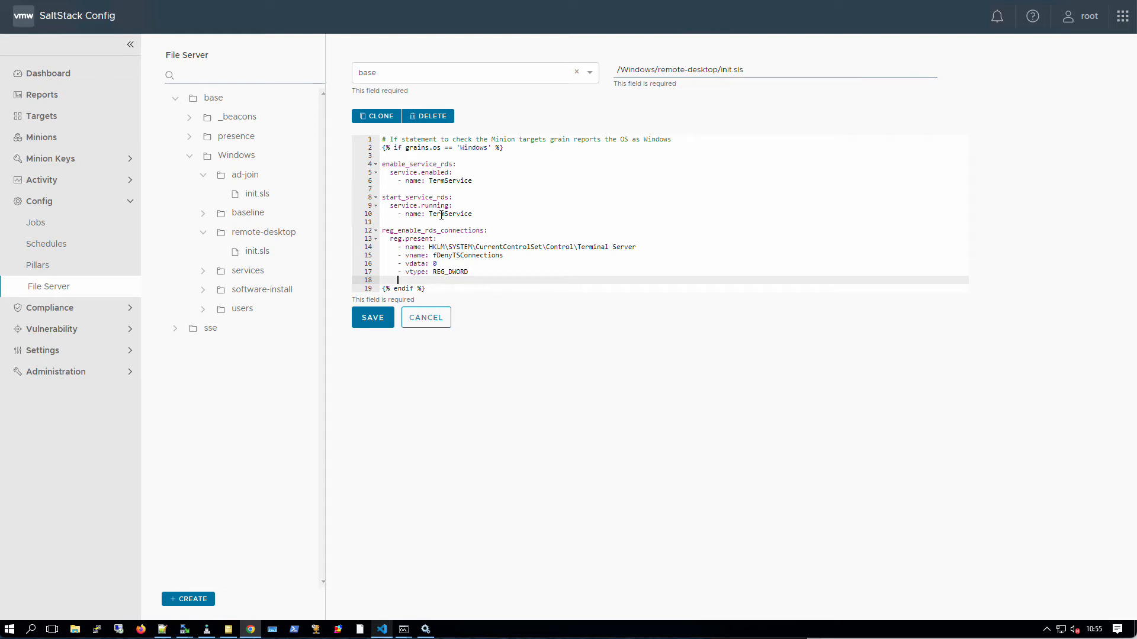
pyautogui.moveTo(382, 164); pyautogui.dragTo(475, 180)
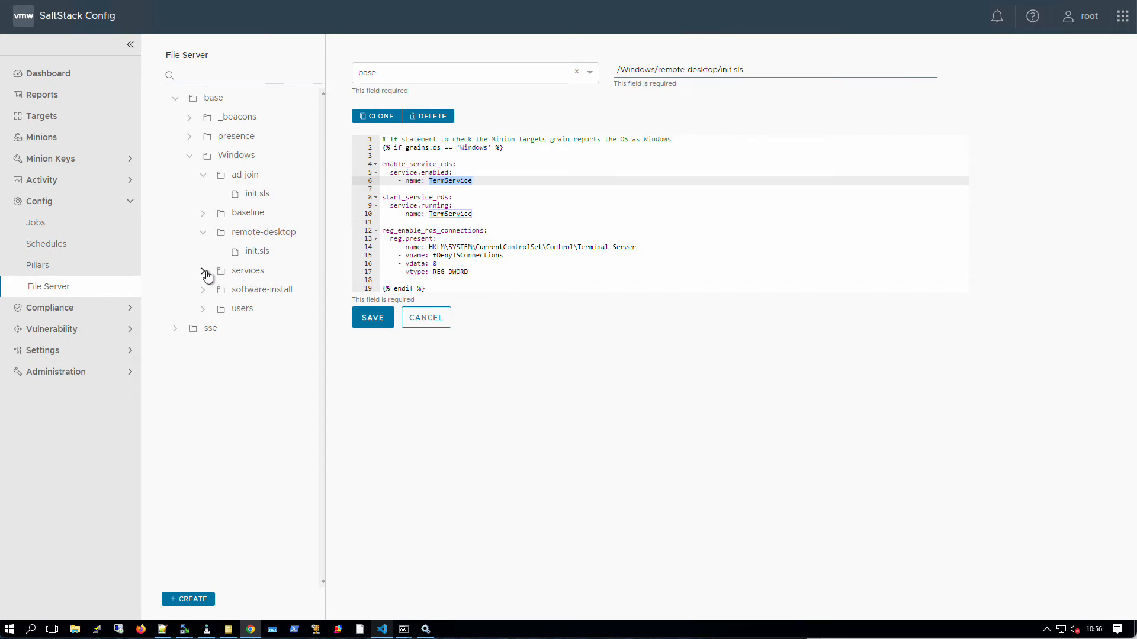
pyautogui.click(473, 213)
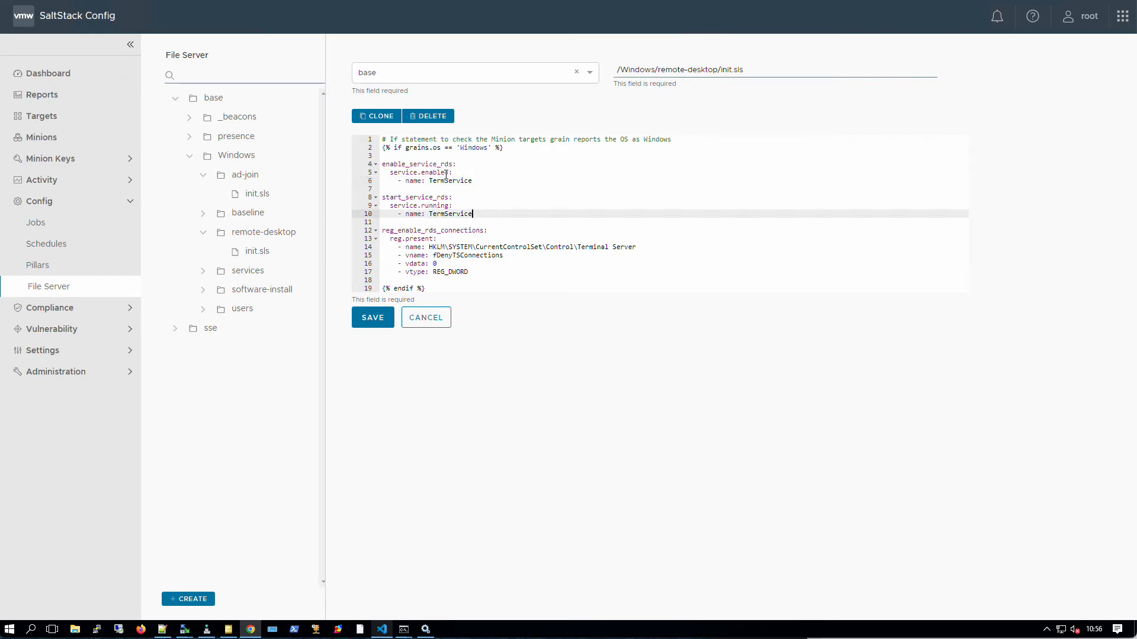
pyautogui.moveTo(449, 206); pyautogui.dragTo(389, 239)
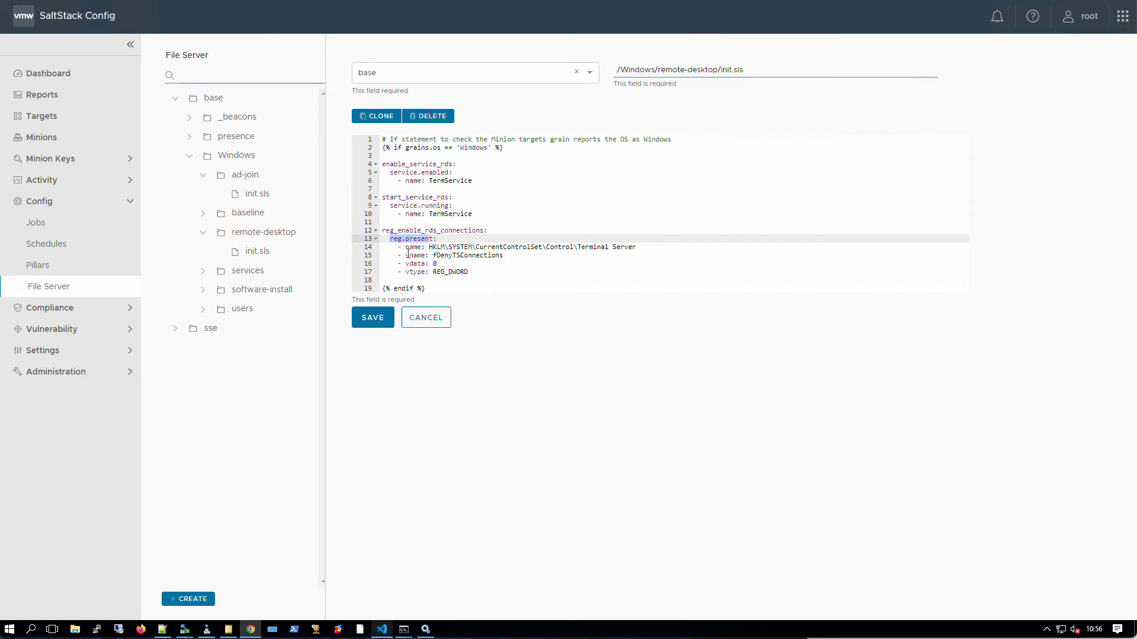
pyautogui.click(203, 271)
# - Open services/init.sls and highlight the Windows check and the stop_print_spooler rule for Spooler
pyautogui.click(256, 290)
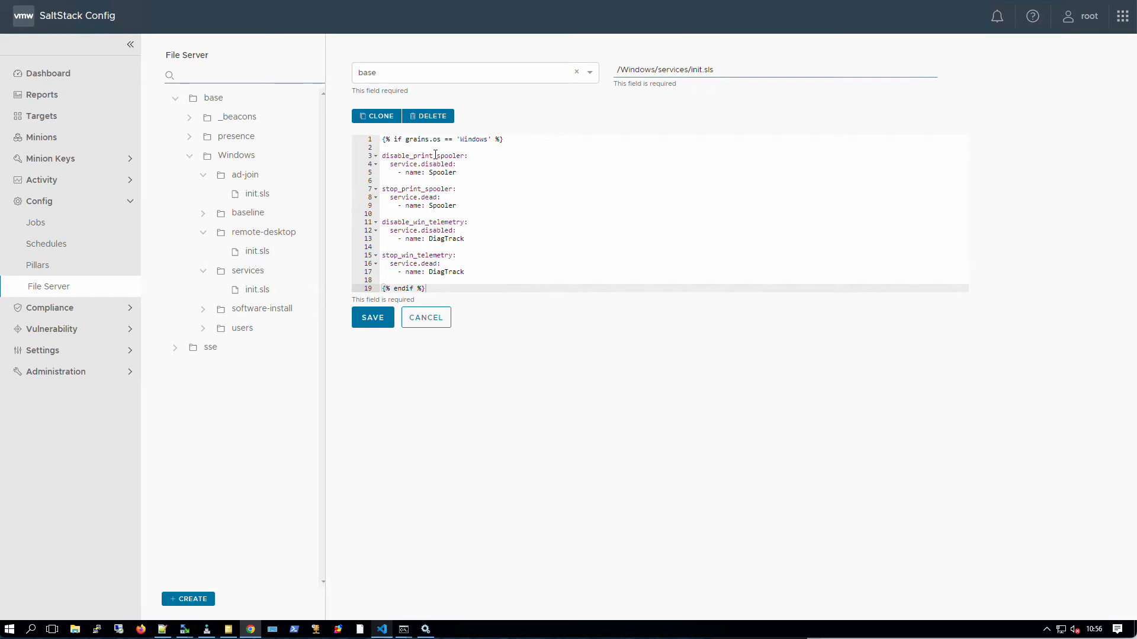
pyautogui.moveTo(504, 141); pyautogui.dragTo(382, 142)
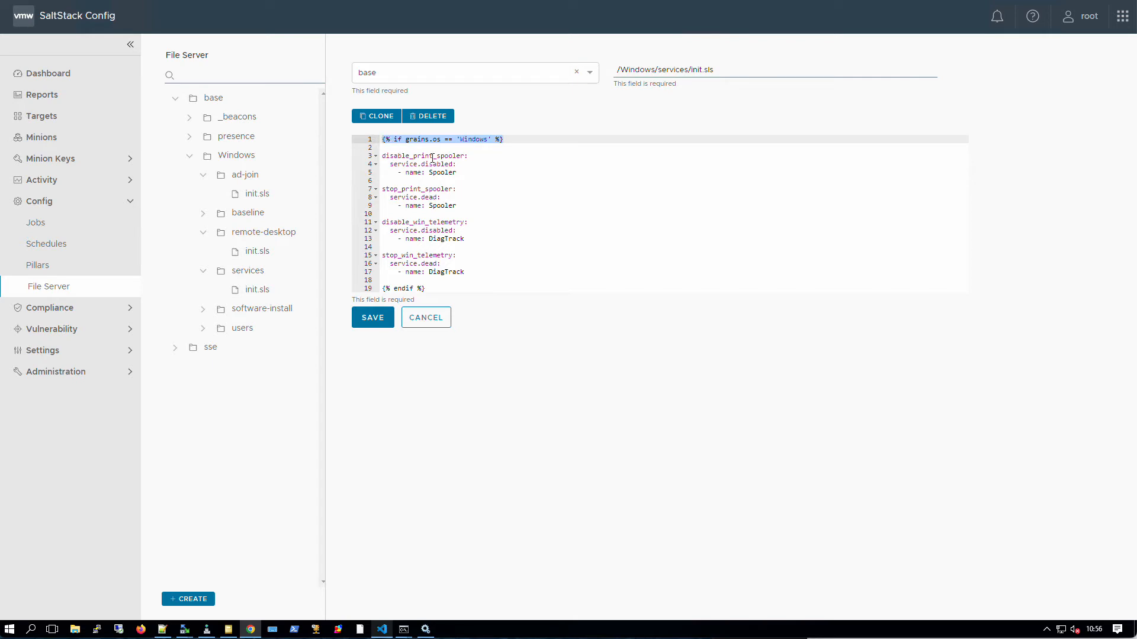
pyautogui.moveTo(456, 172); pyautogui.dragTo(374, 157)
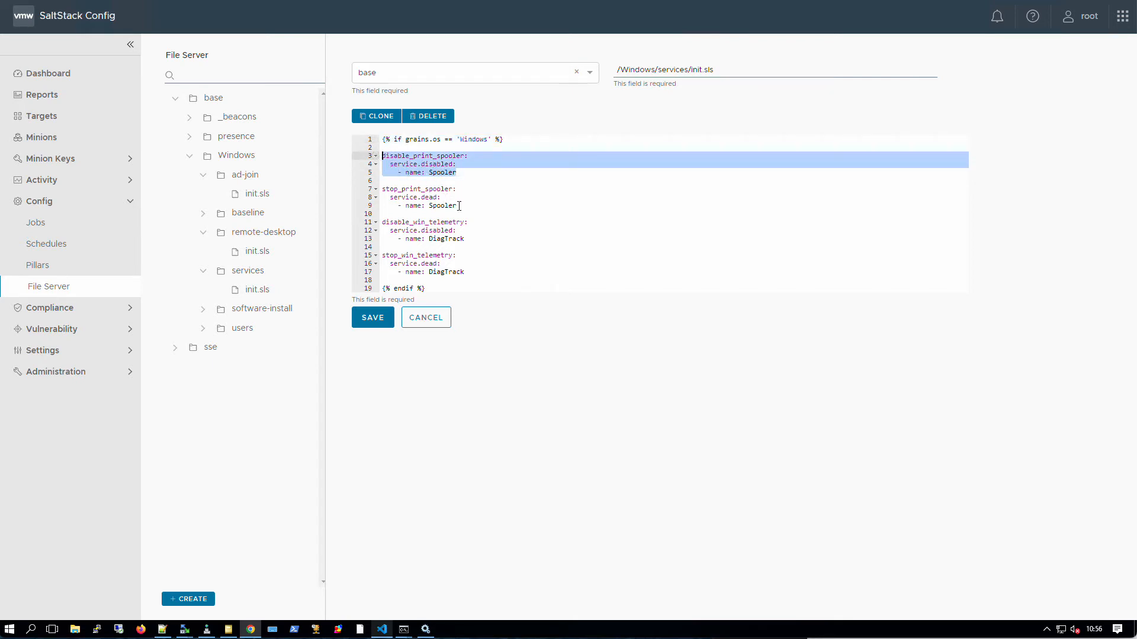
pyautogui.moveTo(458, 205); pyautogui.dragTo(384, 190)
# - Highlight the DiagTrack telemetry rule, then bring up the Windows Run box with services.msc
pyautogui.moveTo(464, 239); pyautogui.dragTo(383, 223)
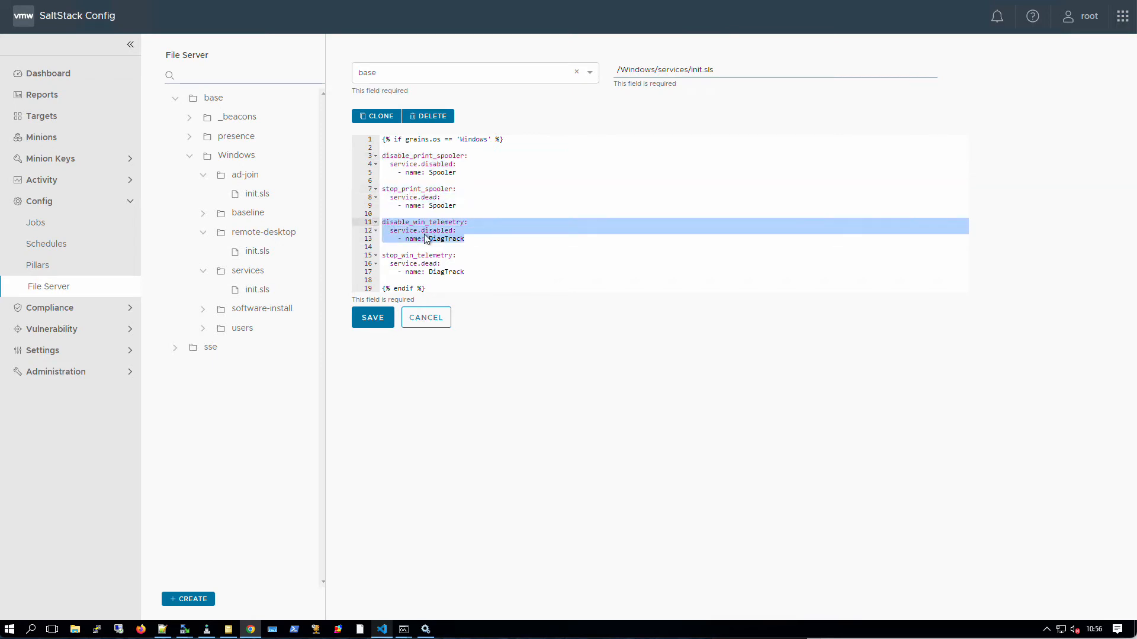
pyautogui.click(515, 262)
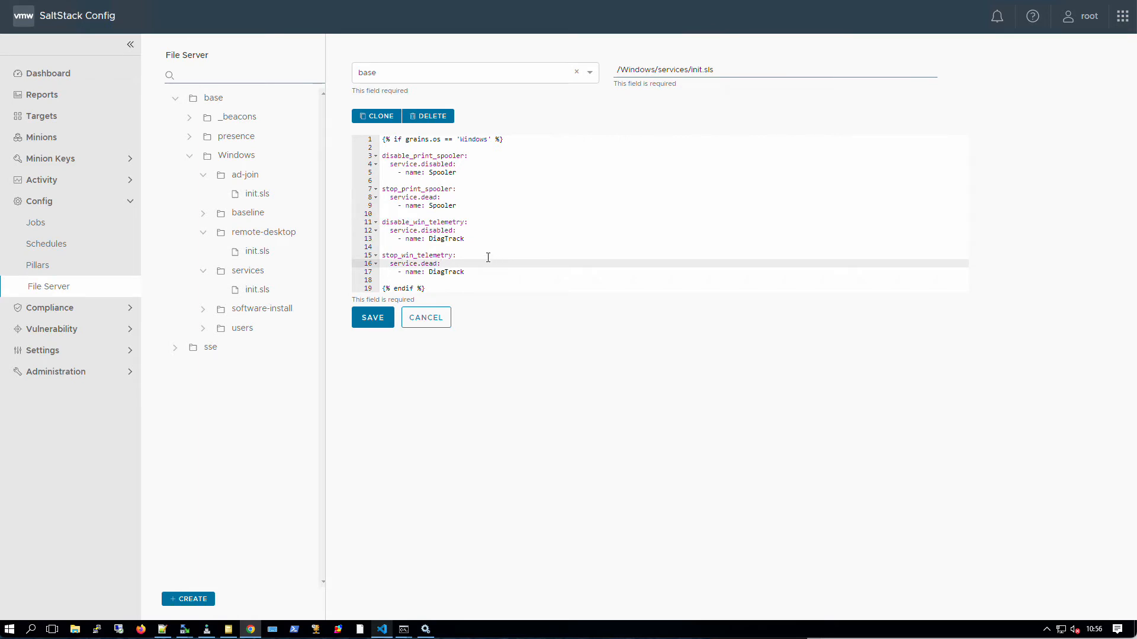
pyautogui.moveTo(469, 239); pyautogui.dragTo(428, 239)
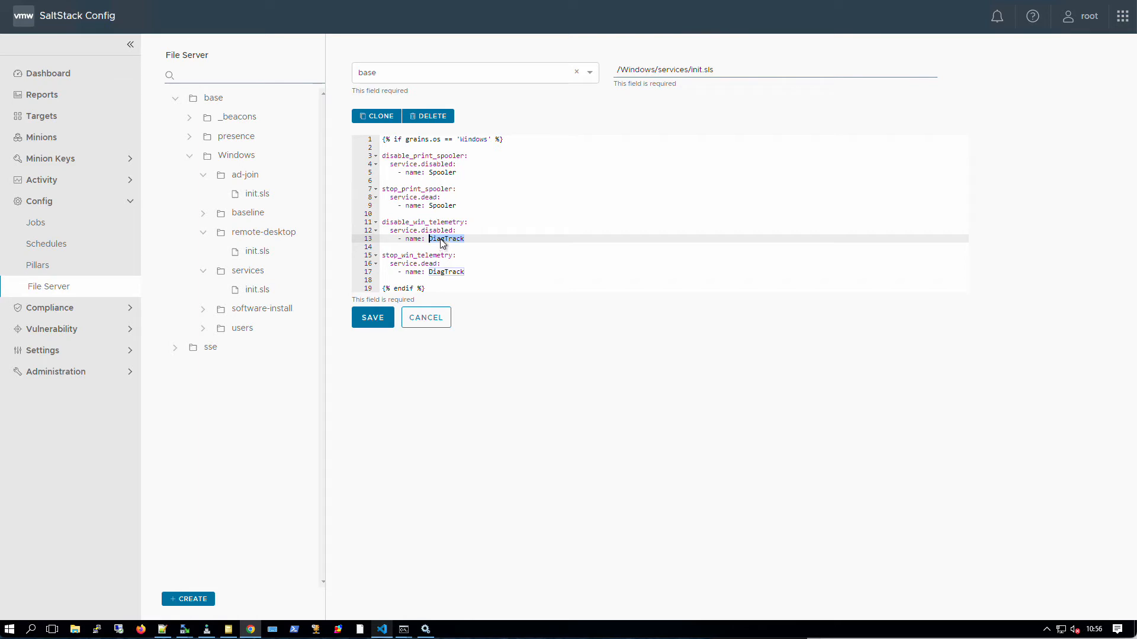
pyautogui.rightClick(11, 631)
pyautogui.click(51, 582)
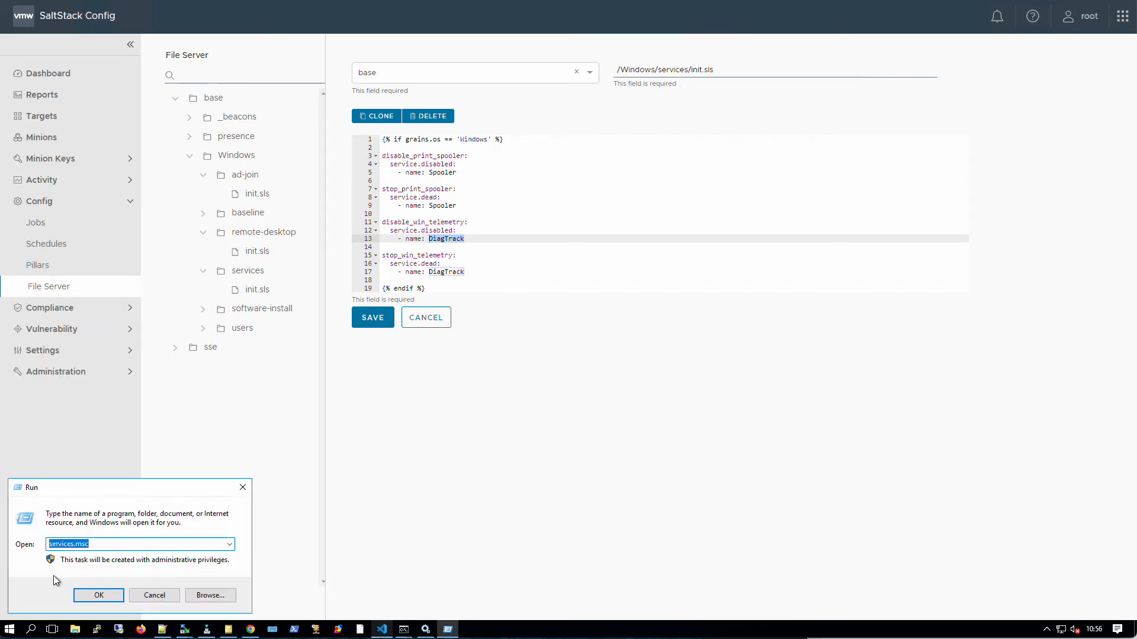
# - Launch the Services console, sort it by Name, and jump to the 'pr' entries
pyautogui.press('Return')
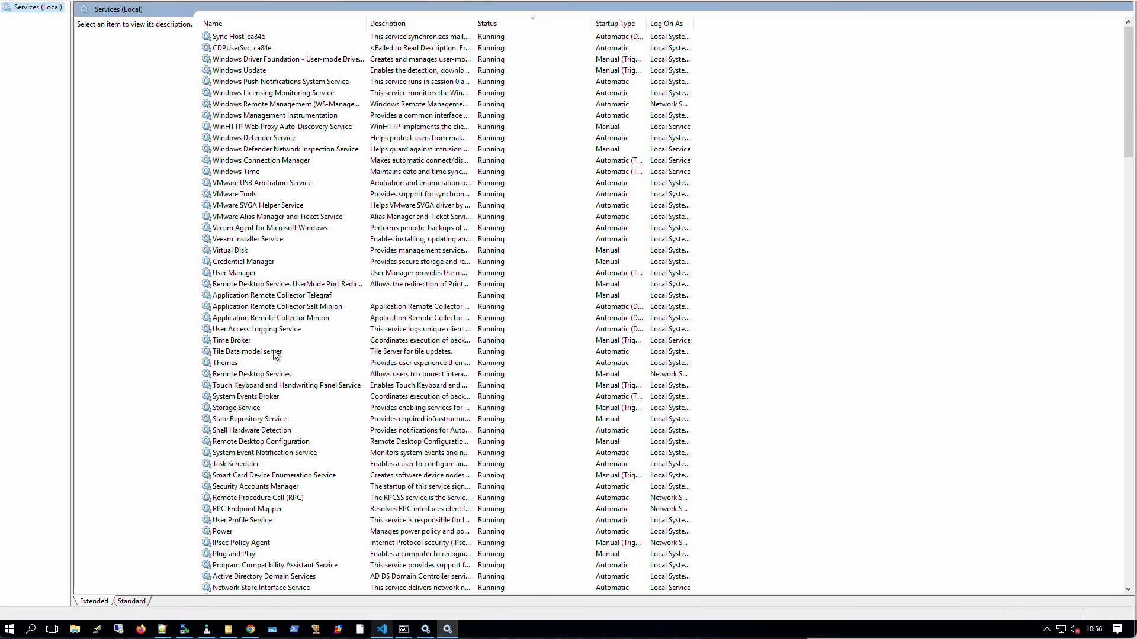
pyautogui.click(333, 161)
pyautogui.click(284, 24)
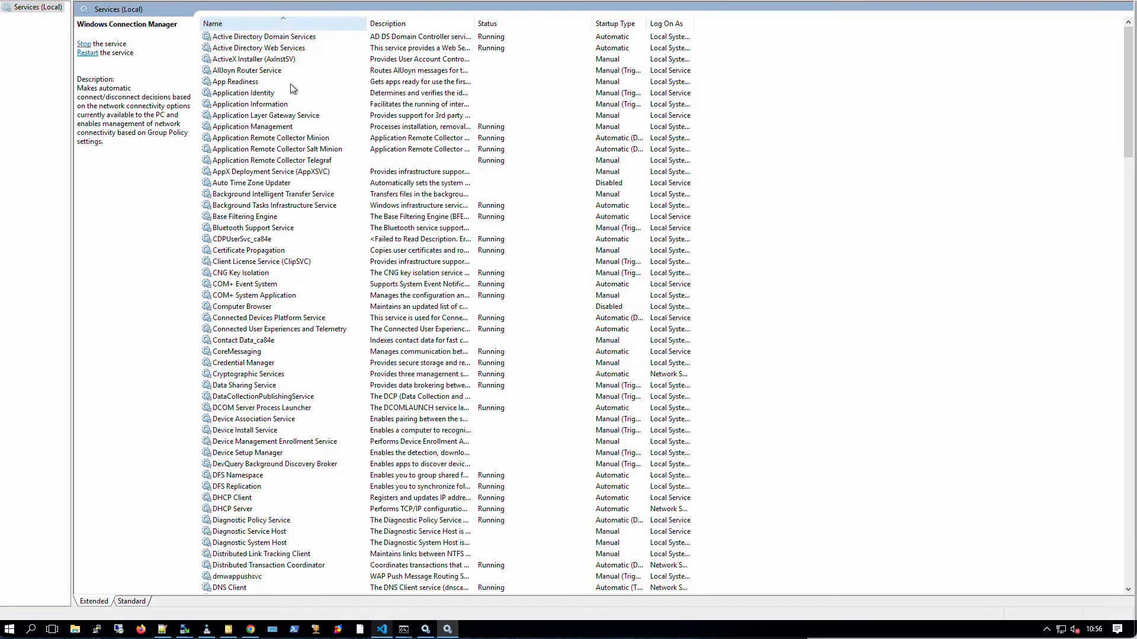
pyautogui.click(284, 183)
pyautogui.write('pr')
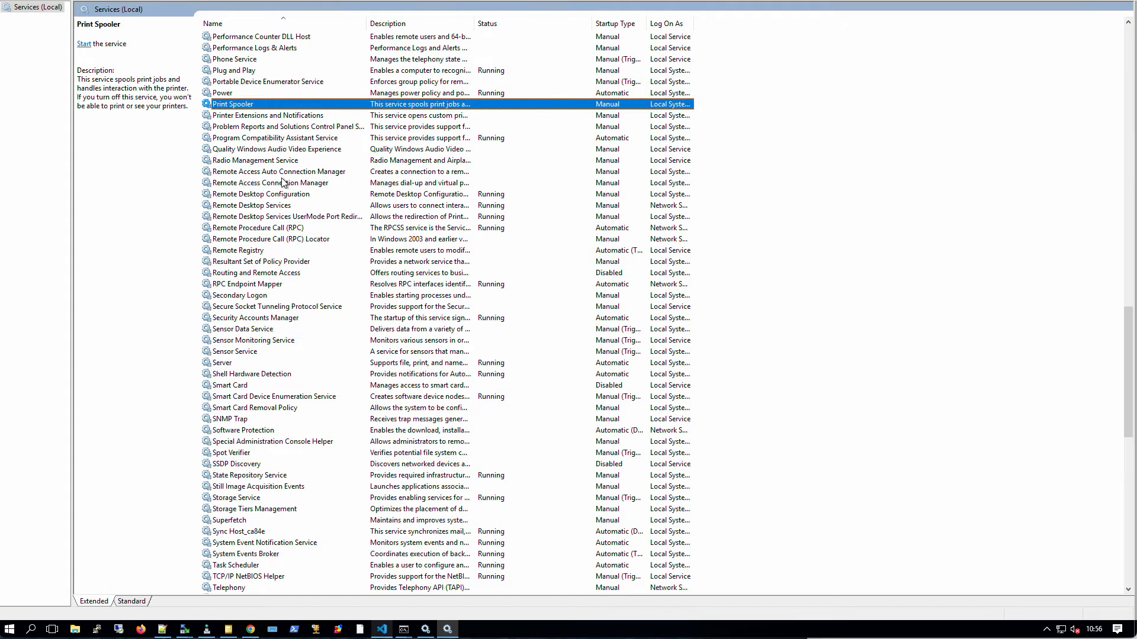
# - Confirm in Print Spooler's properties that its service name is Spooler, then return to the browser
pyautogui.doubleClick(264, 104)
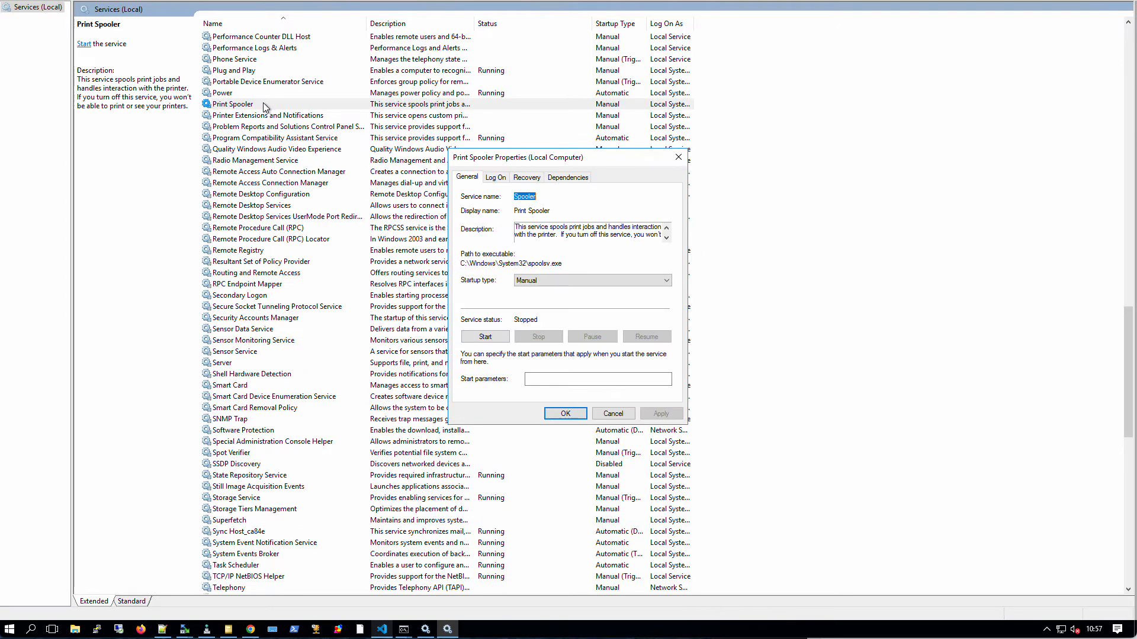
pyautogui.click(538, 197)
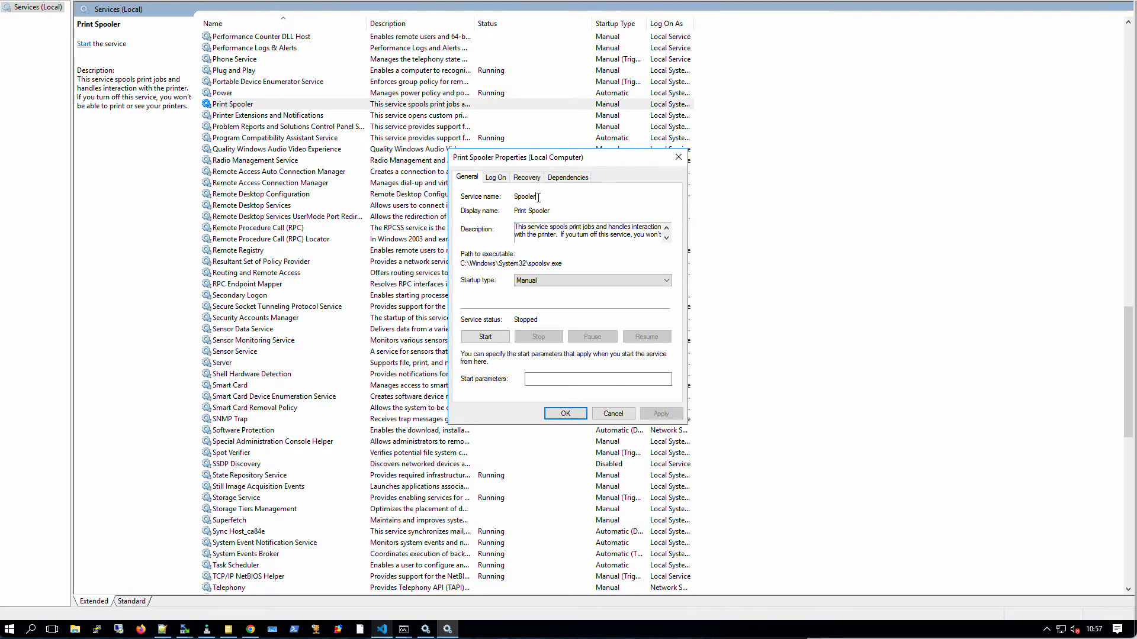
pyautogui.doubleClick(516, 196)
pyautogui.click(678, 157)
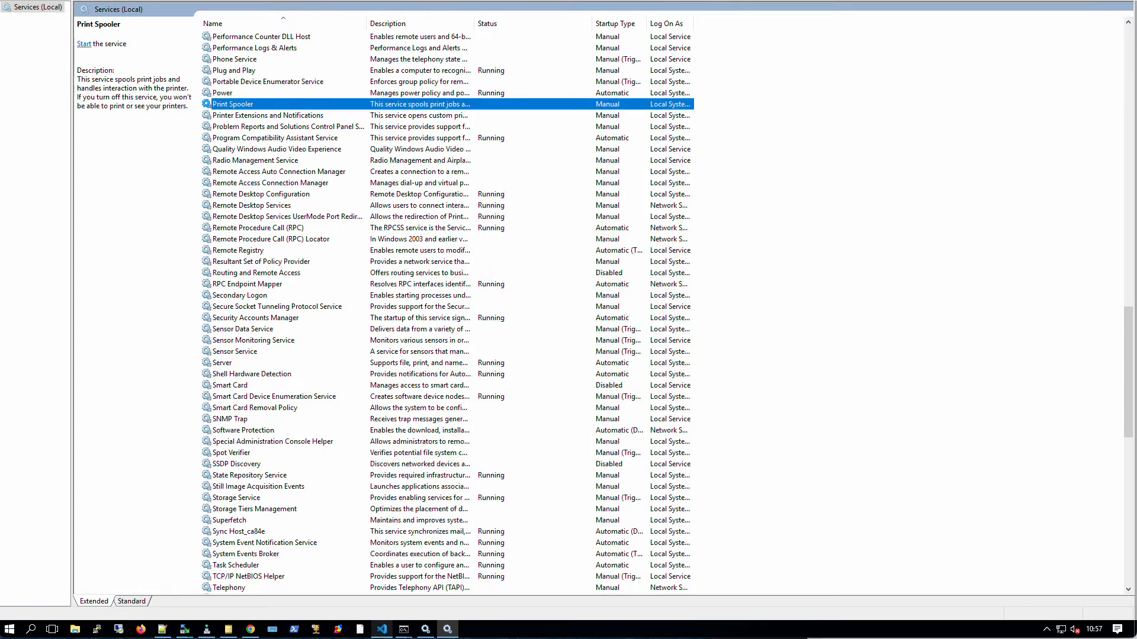
pyautogui.hotkey('alt', 'Tab')
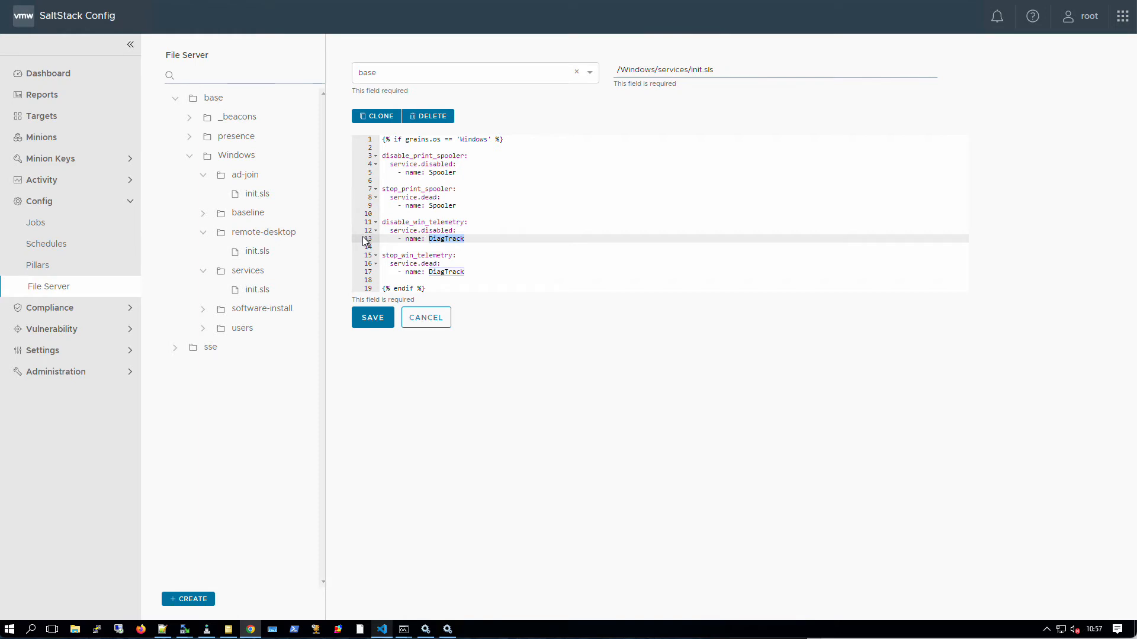
# - Collapse the services folder and open users/init.sls in the editor
pyautogui.click(204, 273)
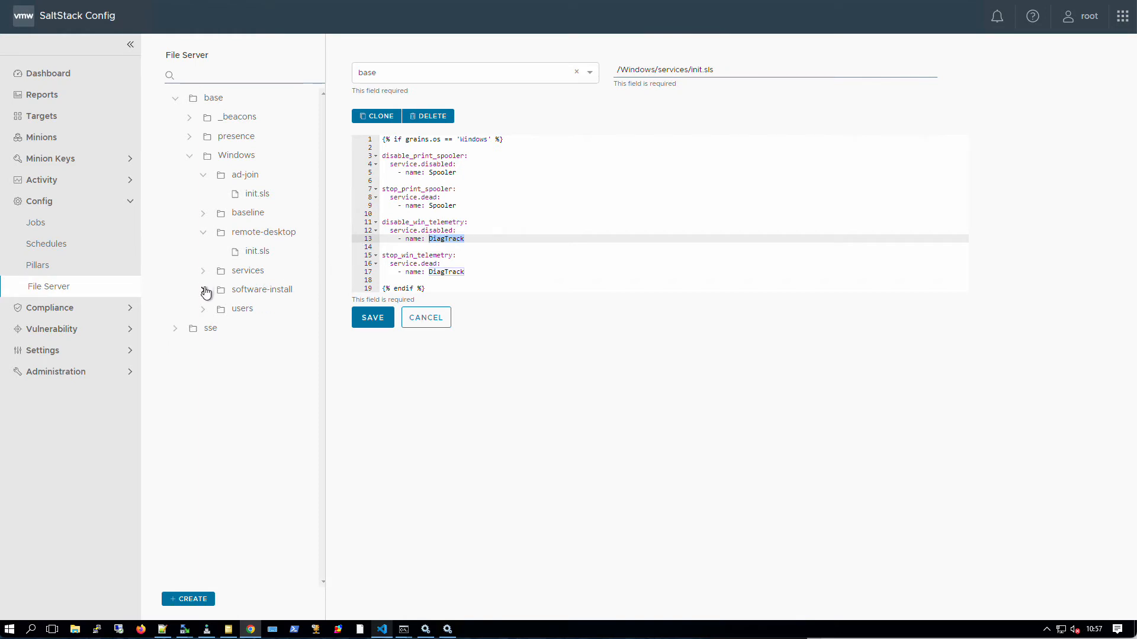
pyautogui.click(204, 311)
pyautogui.click(257, 329)
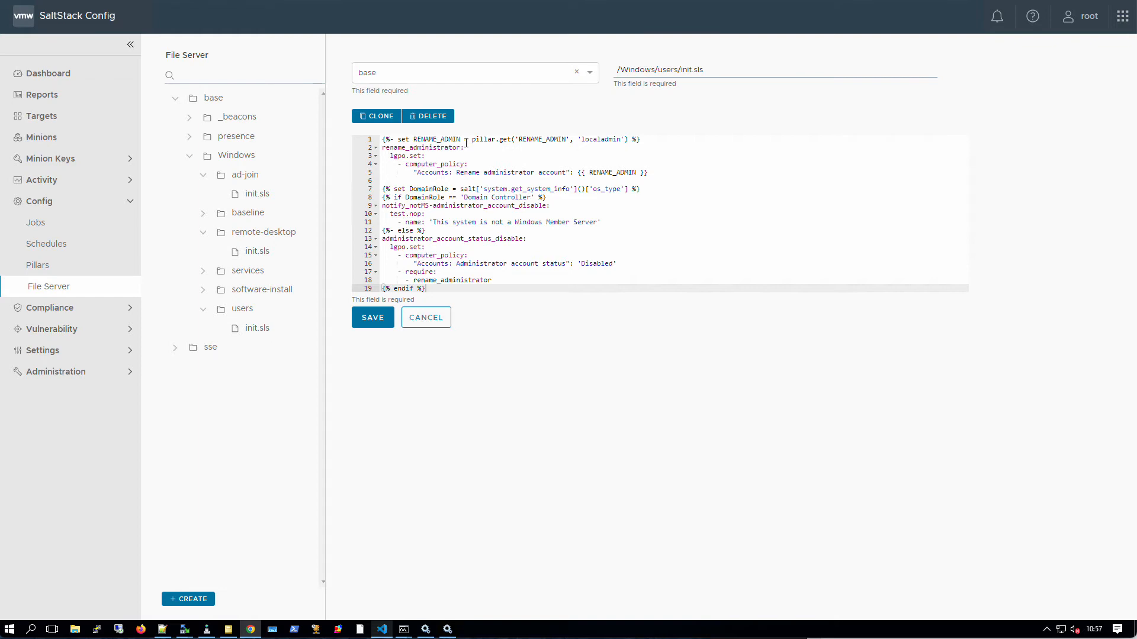
# - Highlight the RENAME_ADMIN pillar variable and where its value is used on line 5
pyautogui.moveTo(651, 142); pyautogui.dragTo(382, 138)
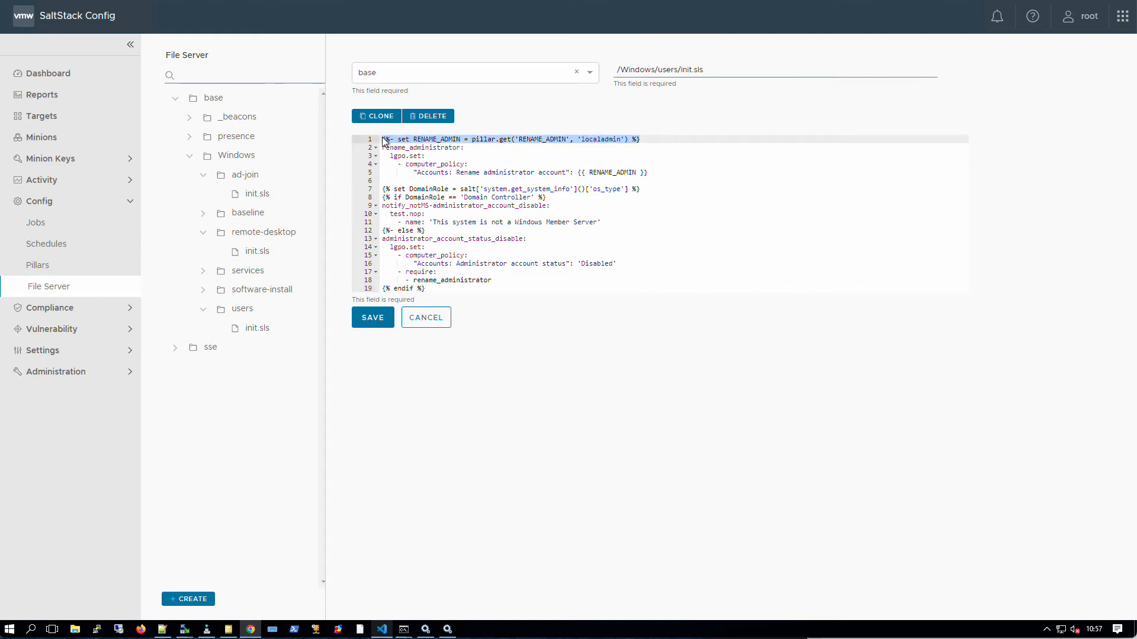
pyautogui.click(407, 144)
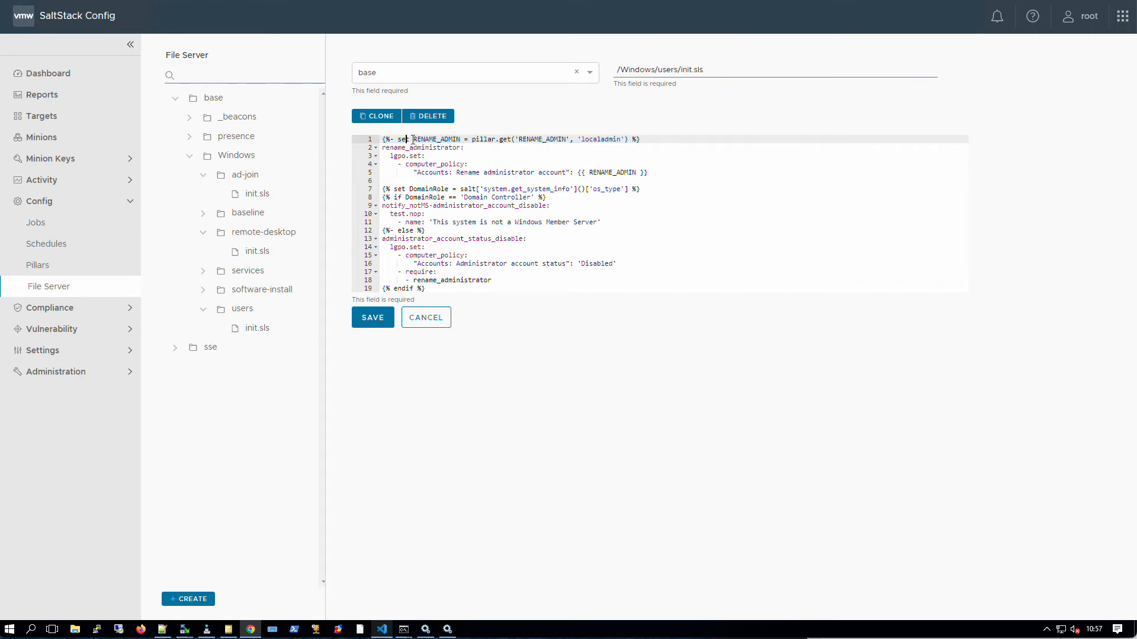
pyautogui.moveTo(413, 139); pyautogui.dragTo(462, 139)
pyautogui.moveTo(578, 173); pyautogui.dragTo(653, 174)
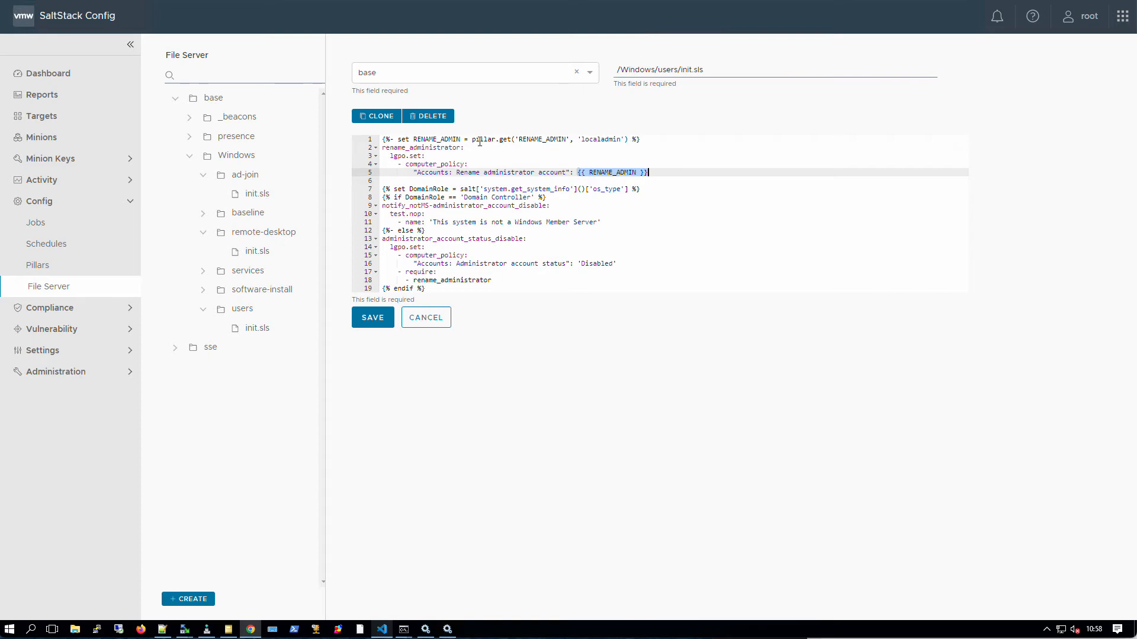
pyautogui.moveTo(413, 140); pyautogui.dragTo(521, 139)
pyautogui.doubleClick(522, 139)
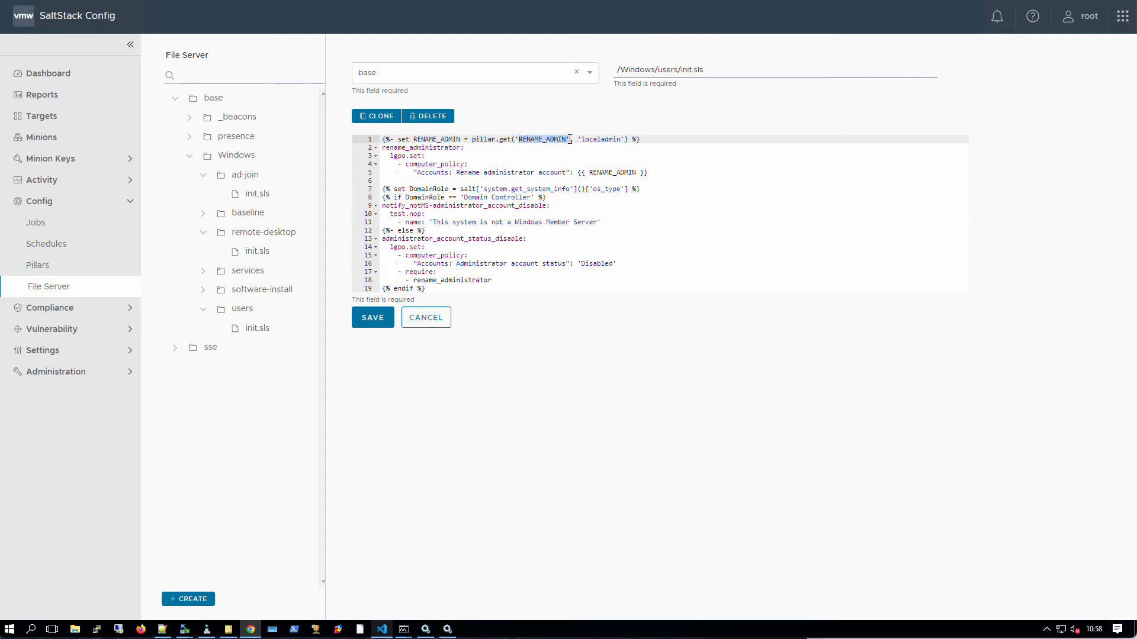
pyautogui.moveTo(581, 139); pyautogui.dragTo(621, 138)
pyautogui.hotkey('ctrl', 'c')
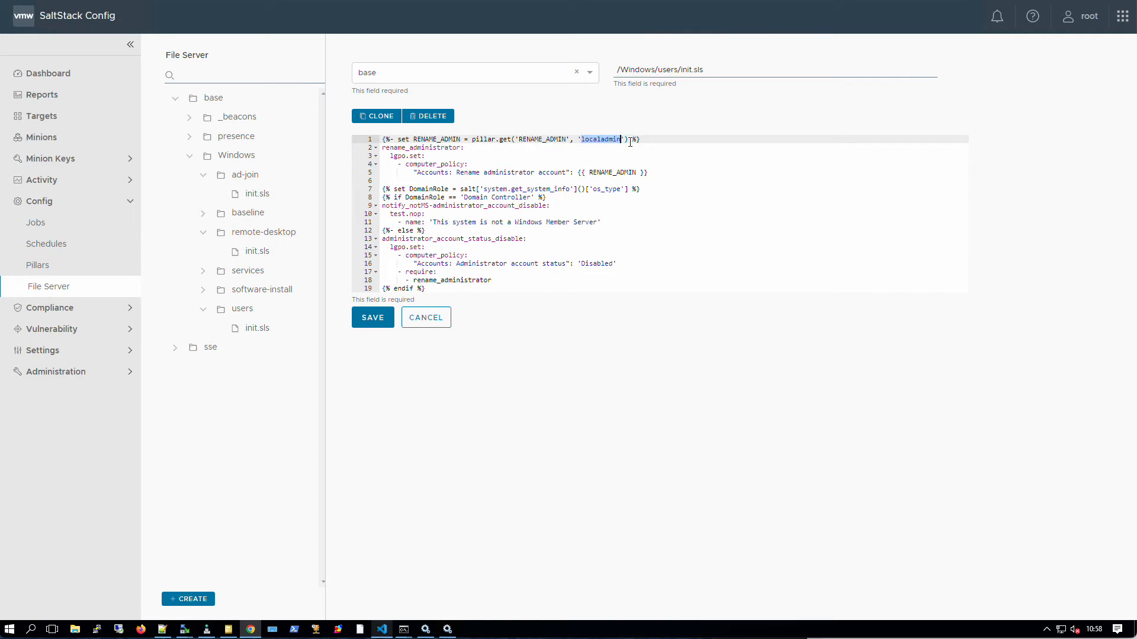
pyautogui.press('BackSpace')
pyautogui.hotkey('ctrl', 'v')
pyautogui.moveTo(621, 140); pyautogui.dragTo(581, 140)
pyautogui.moveTo(380, 147)
pyautogui.mouseDown()
pyautogui.moveTo(464, 147)
pyautogui.moveTo(381, 156)
pyautogui.mouseUp()
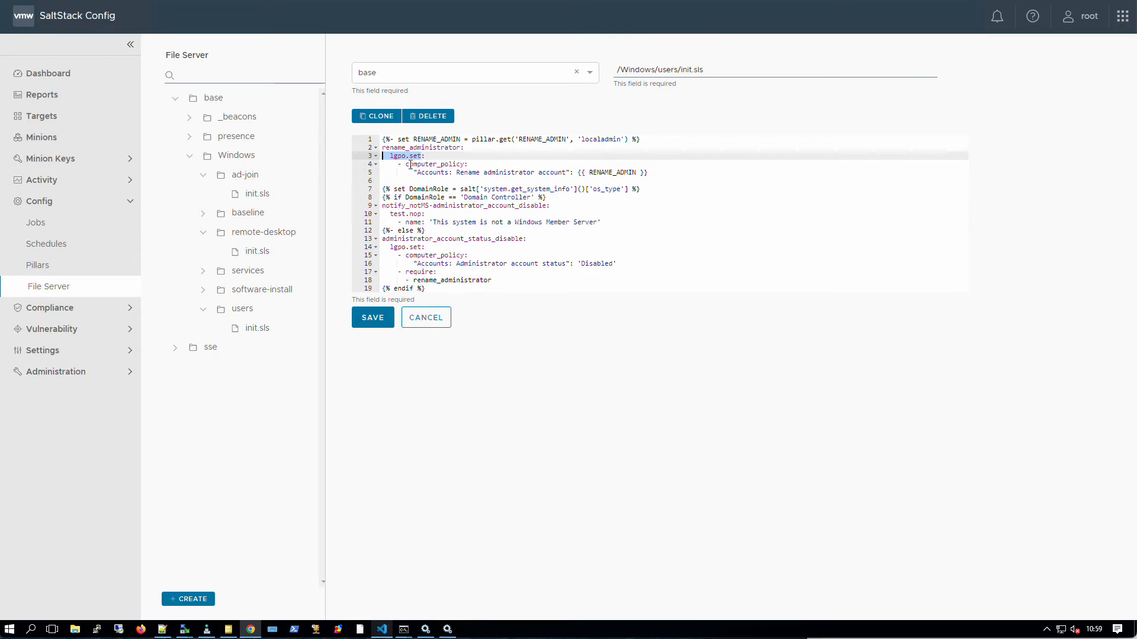
pyautogui.moveTo(405, 164); pyautogui.dragTo(648, 171)
pyautogui.click(426, 172)
pyautogui.click(473, 173)
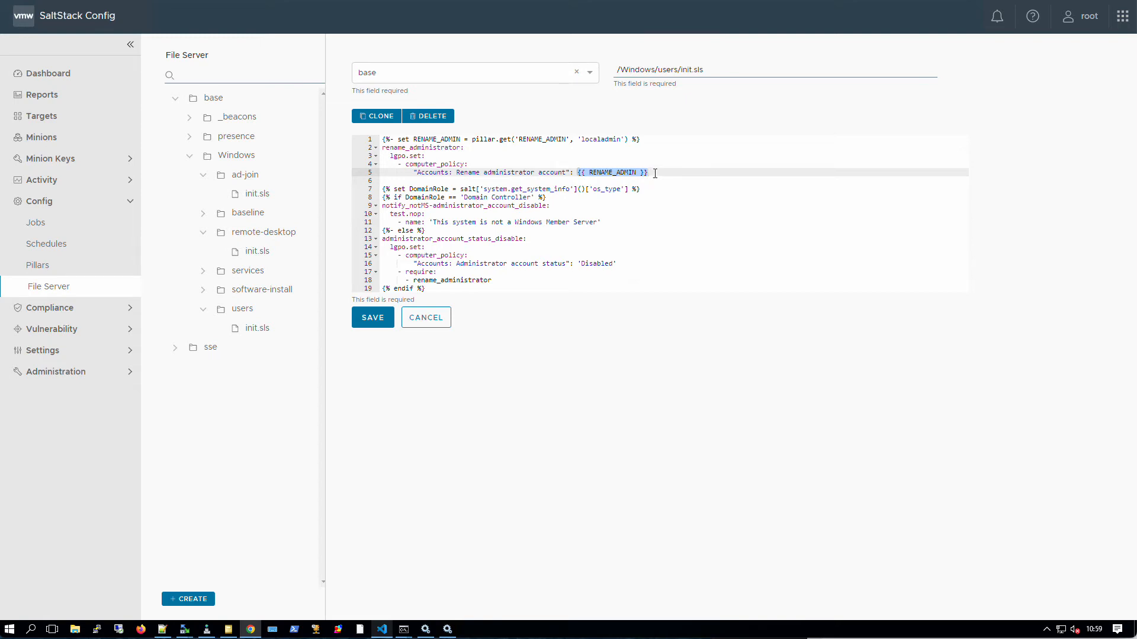
pyautogui.click(655, 172)
pyautogui.moveTo(463, 139); pyautogui.dragTo(413, 139)
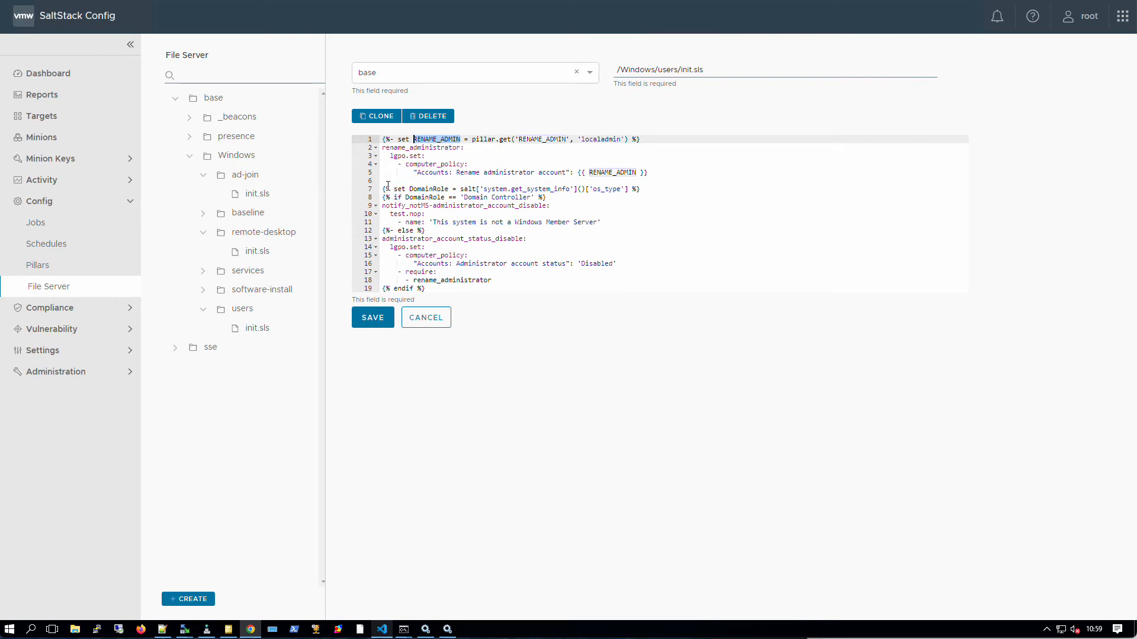
pyautogui.moveTo(384, 189); pyautogui.dragTo(461, 190)
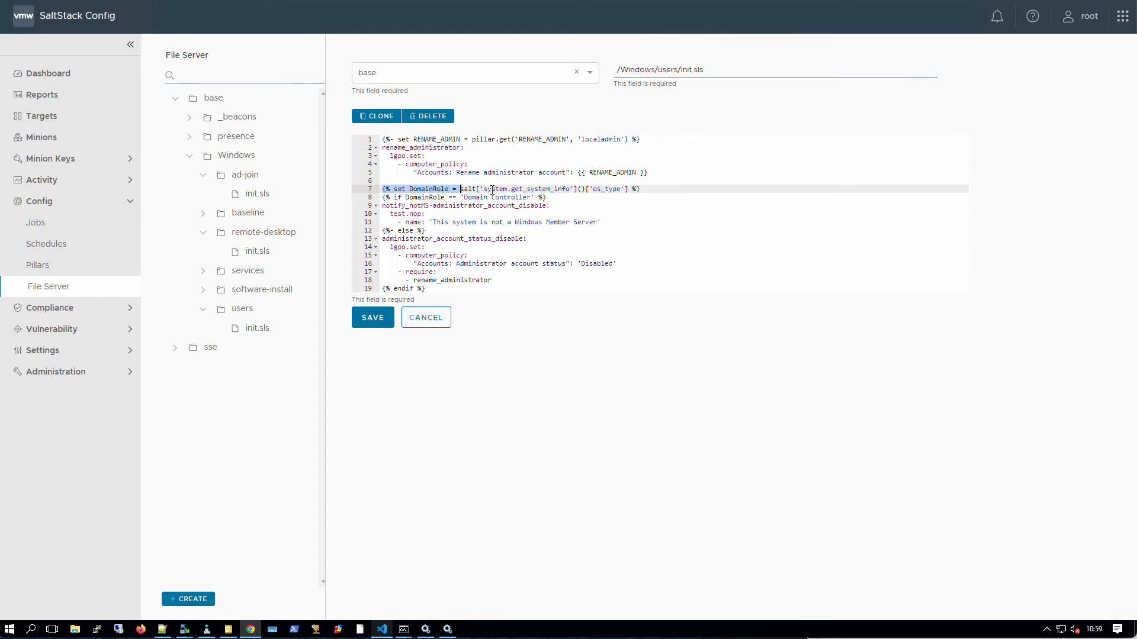
# - Highlight the system info call and its os_type key on line 7
pyautogui.click(485, 189)
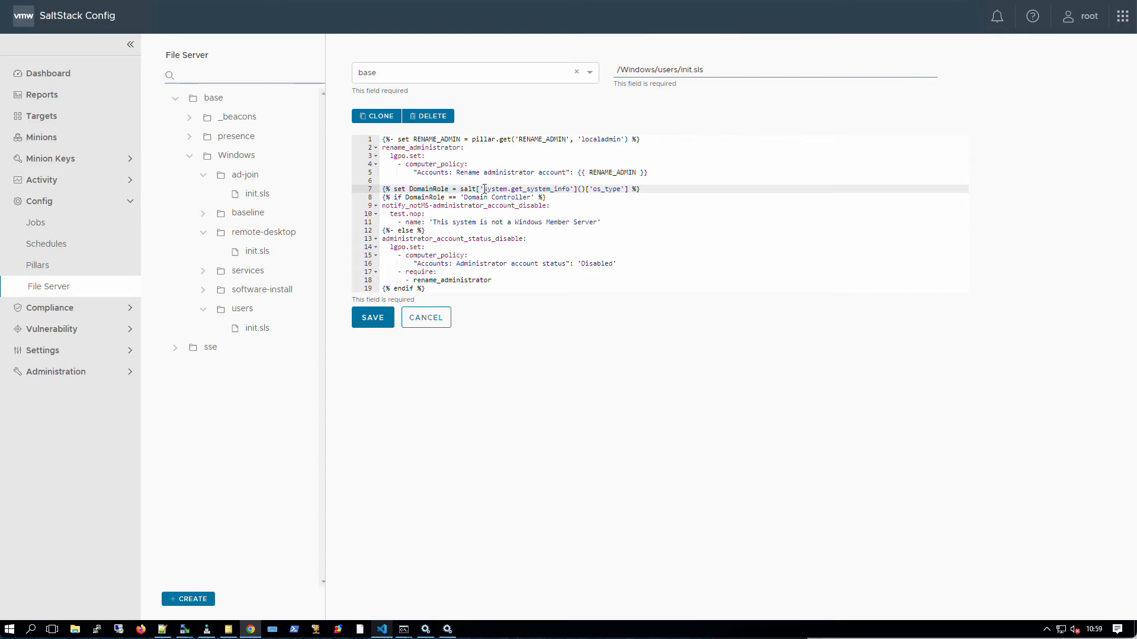
pyautogui.moveTo(484, 188); pyautogui.dragTo(508, 188)
pyautogui.click(484, 189)
pyautogui.moveTo(484, 190); pyautogui.dragTo(508, 189)
pyautogui.moveTo(589, 189); pyautogui.dragTo(621, 190)
# - Highlight the Domain Controller check, the test.nop notice state and the else branch
pyautogui.moveTo(464, 198); pyautogui.dragTo(524, 200)
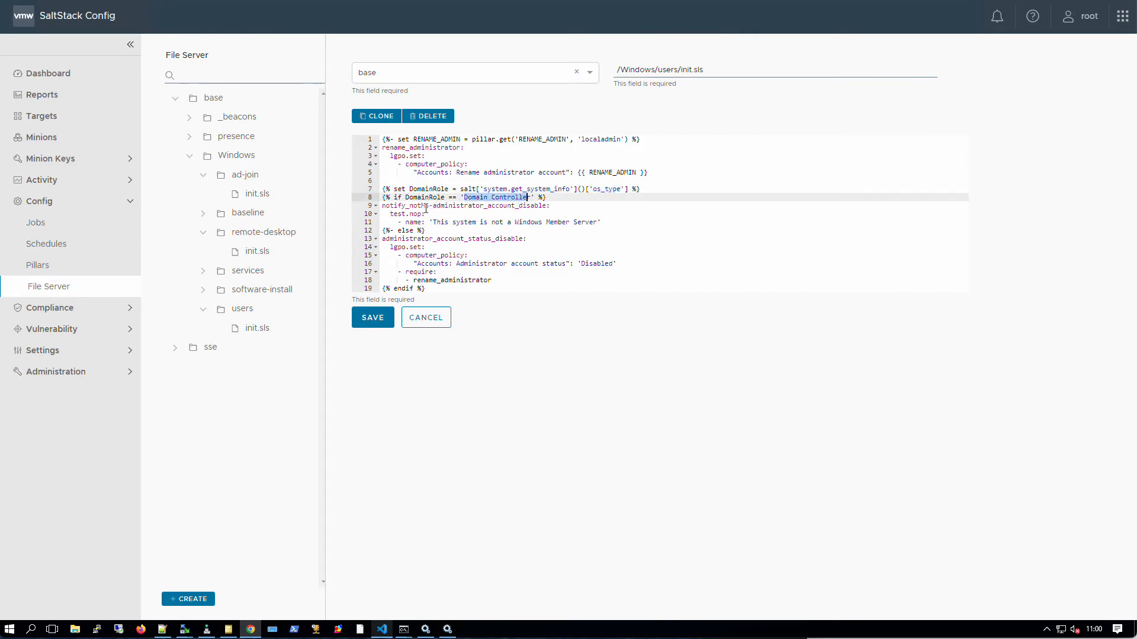
pyautogui.moveTo(382, 205); pyautogui.dragTo(546, 208)
pyautogui.moveTo(389, 214); pyautogui.dragTo(423, 214)
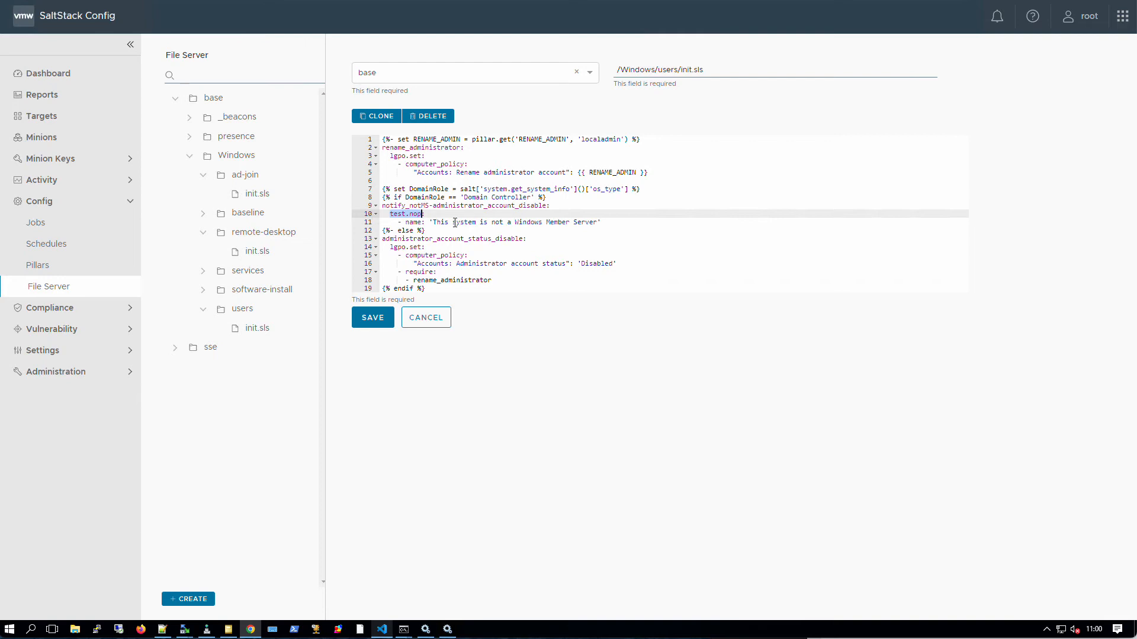
pyautogui.moveTo(425, 230); pyautogui.dragTo(379, 229)
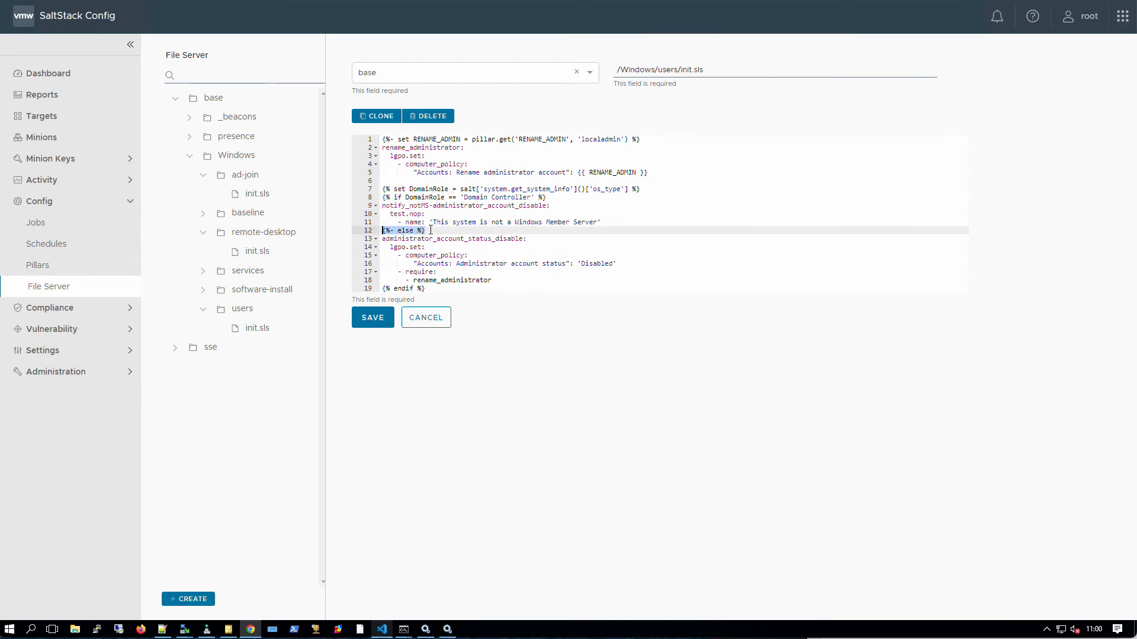
pyautogui.click(398, 239)
# - Highlight administrator_account_status_disable and its require on rename_administrator, then collapse the users folder
pyautogui.moveTo(433, 244); pyautogui.dragTo(612, 277)
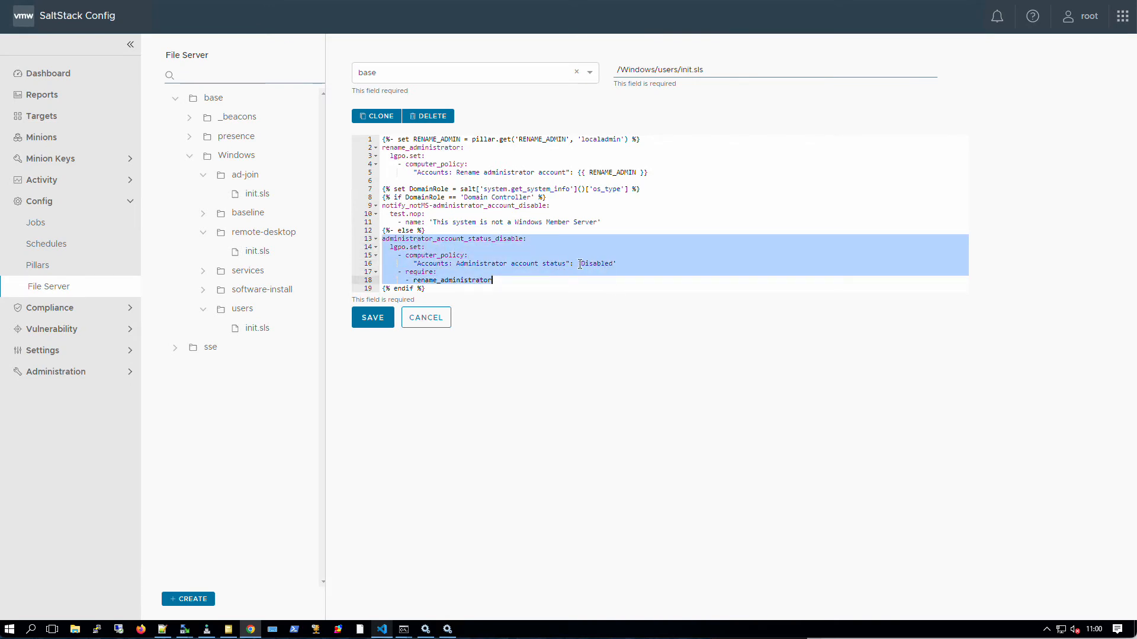
pyautogui.click(509, 280)
pyautogui.moveTo(509, 281); pyautogui.dragTo(374, 270)
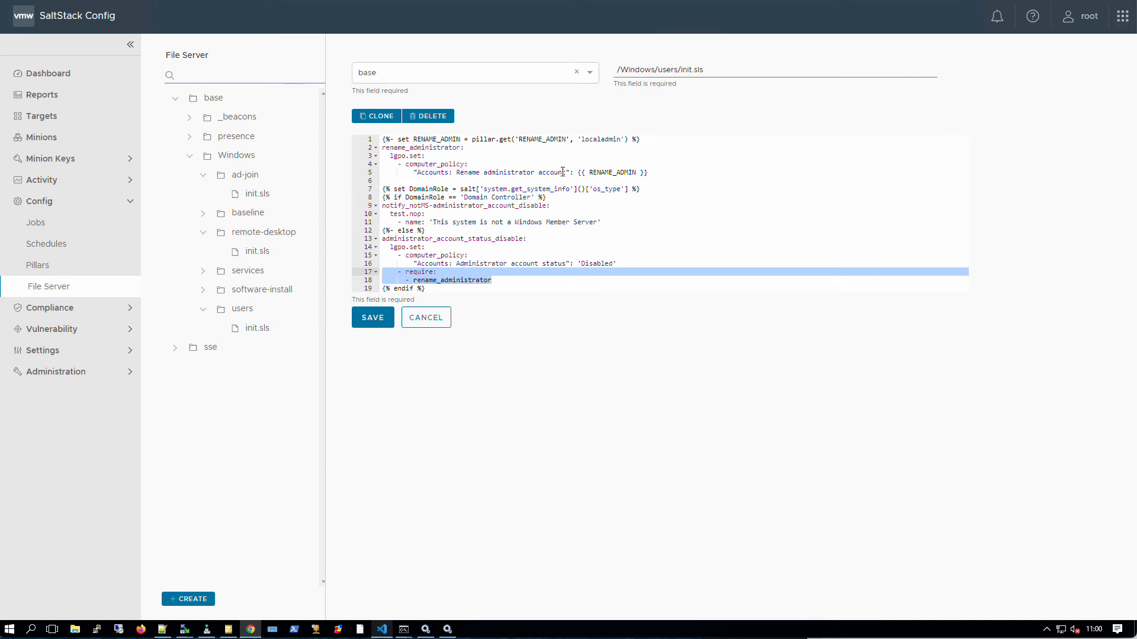
pyautogui.click(203, 308)
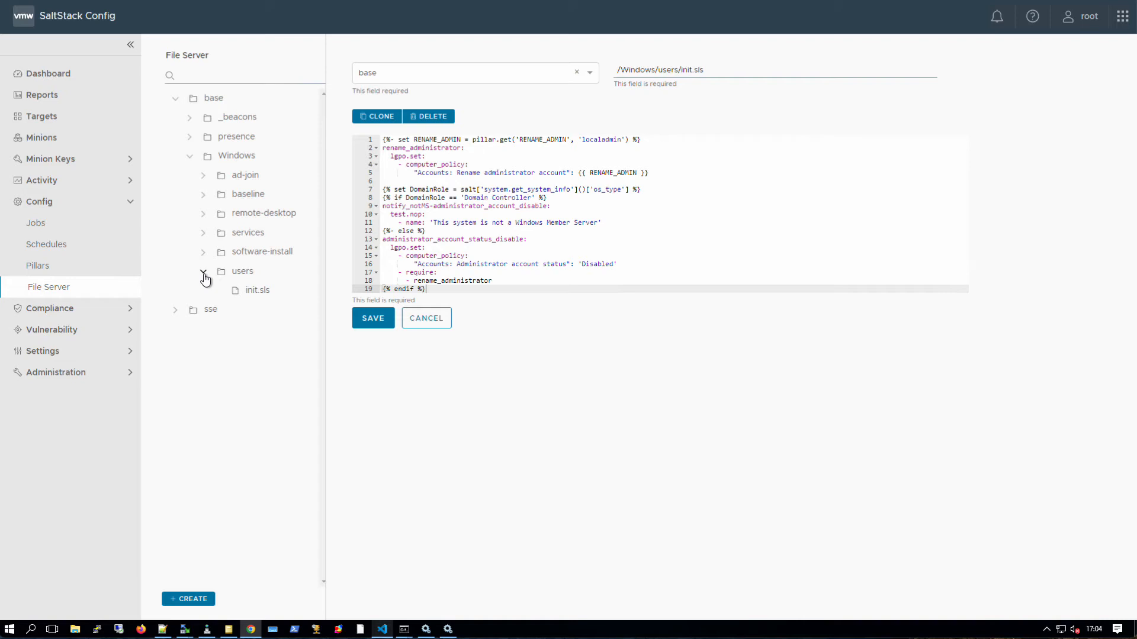
# - Open software-install/firefox.sls, highlight its firefox_x64 pkg.installed line, and launch PuTTY
pyautogui.click(204, 273)
pyautogui.click(203, 252)
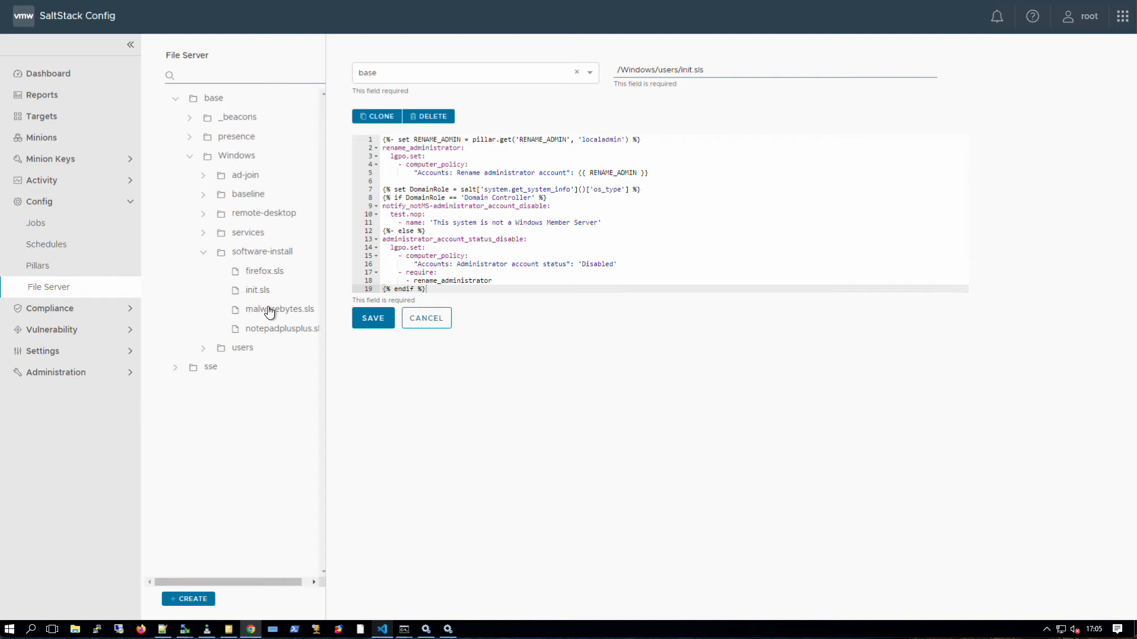
pyautogui.click(263, 274)
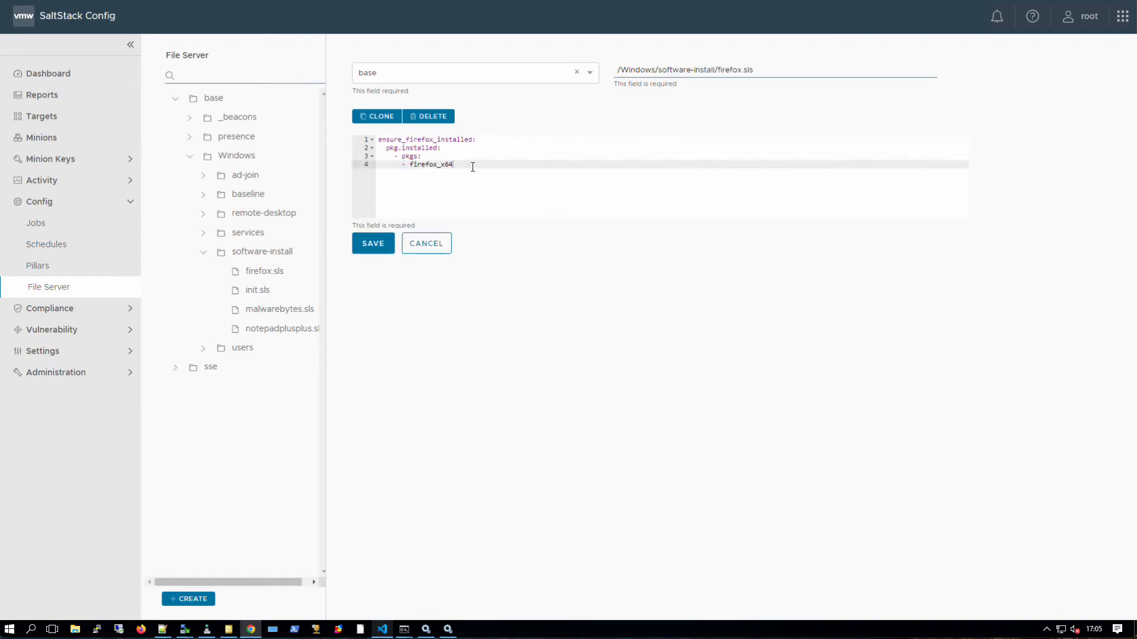
pyautogui.click(387, 148)
pyautogui.moveTo(391, 148)
pyautogui.mouseDown()
pyautogui.moveTo(437, 148)
pyautogui.moveTo(403, 159)
pyautogui.mouseUp()
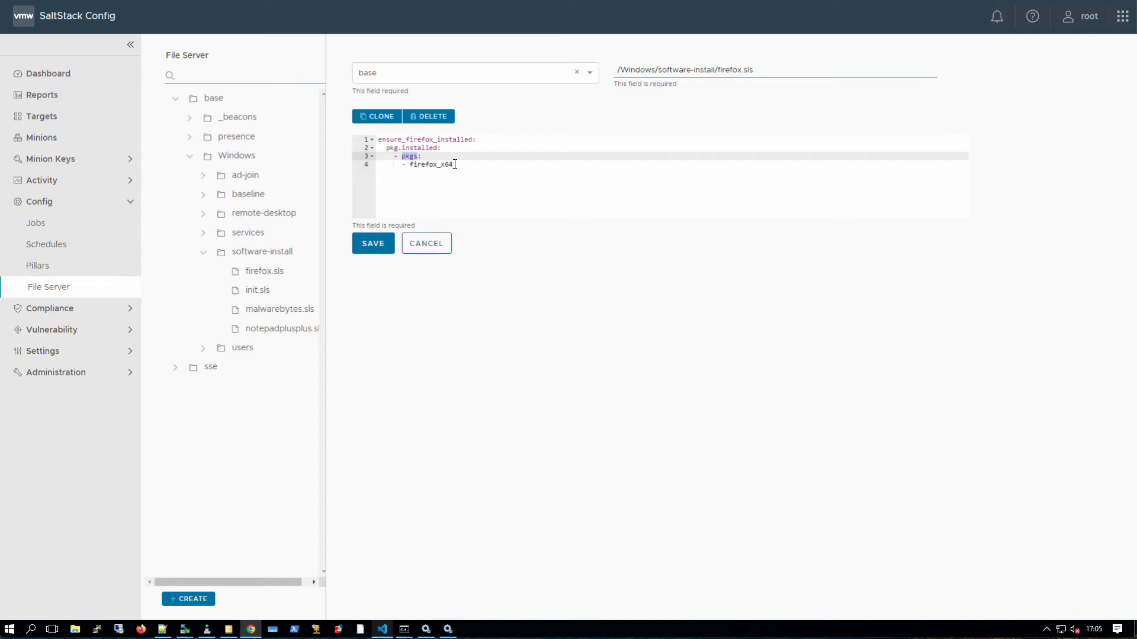
pyautogui.click(97, 630)
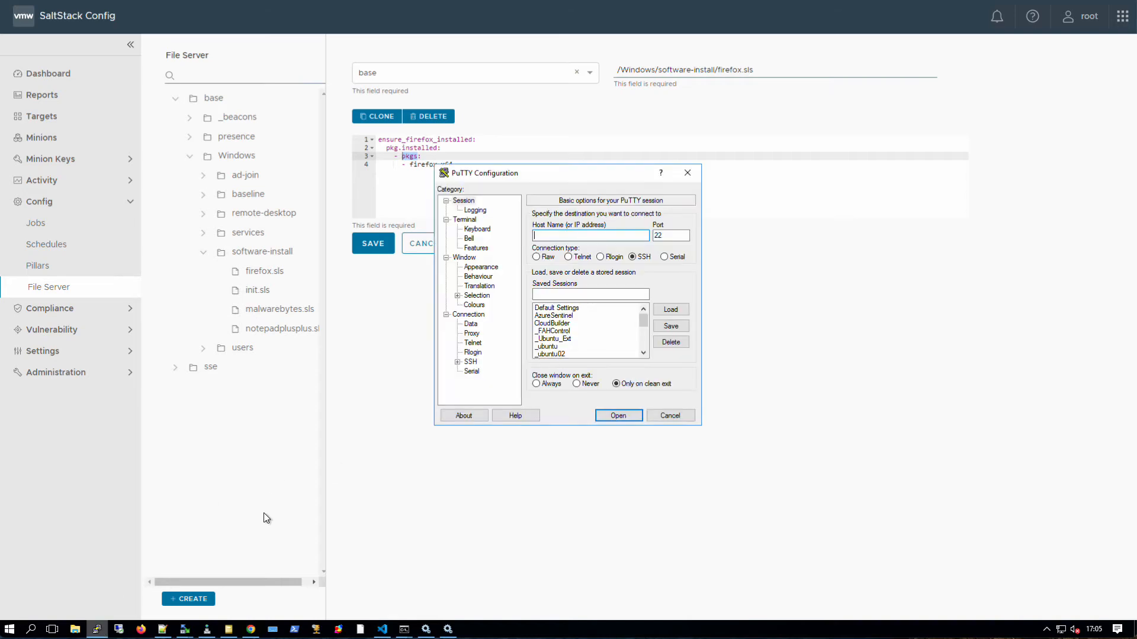
# - Connect to the saved sc-dc1-ssc001 session, log in as root, and enlarge the terminal window
pyautogui.scroll(-5, 586, 340)
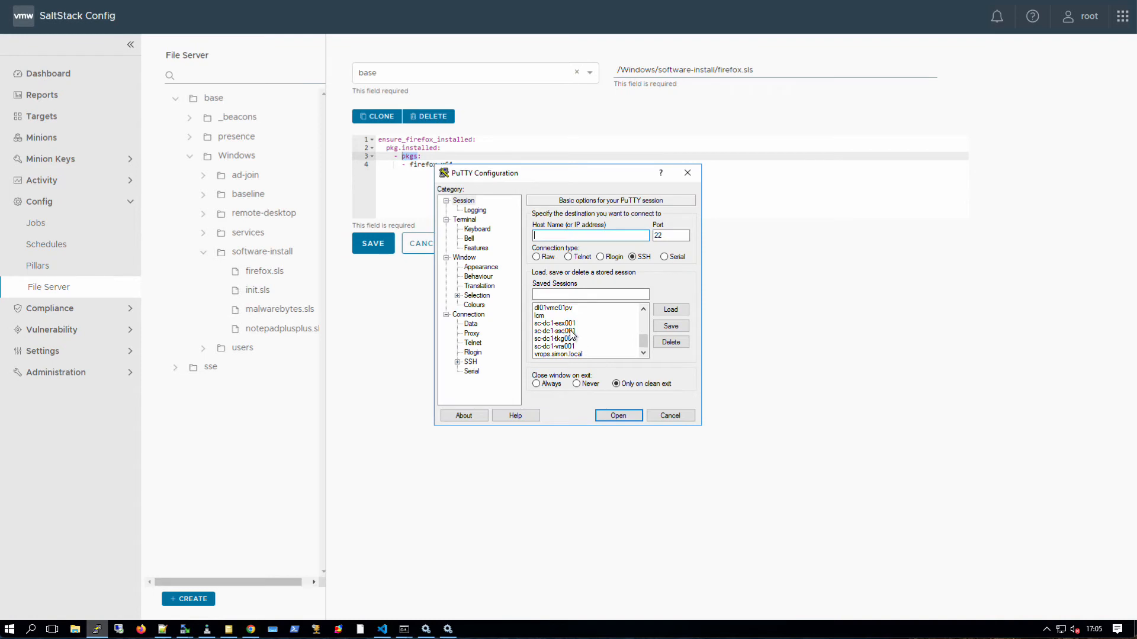
pyautogui.doubleClick(570, 332)
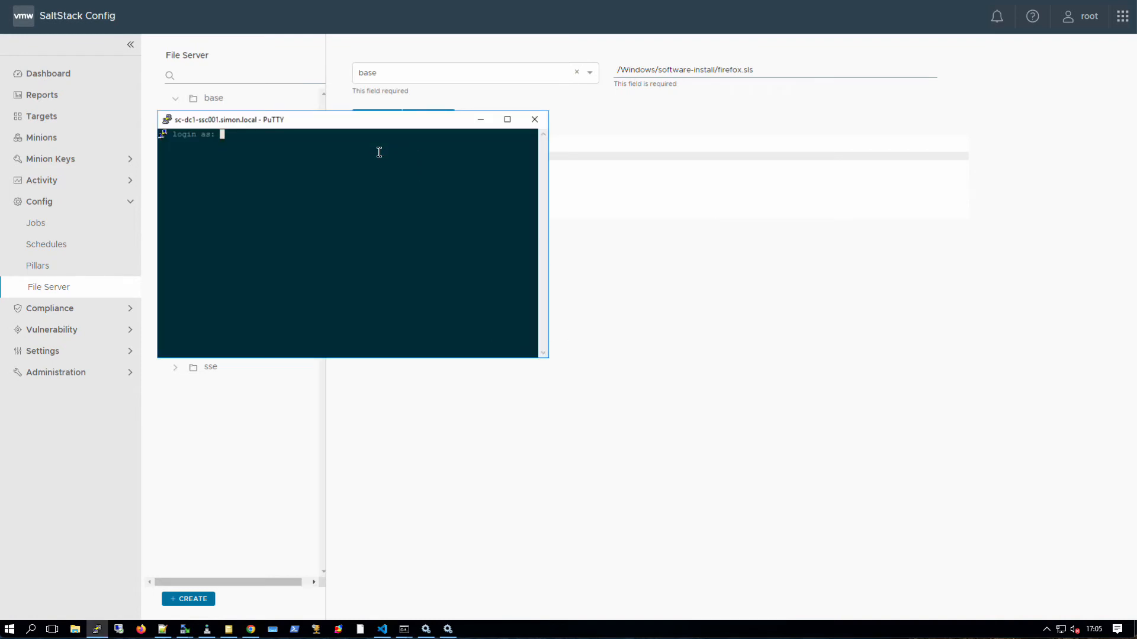
pyautogui.write('root')
pyautogui.press('Return')
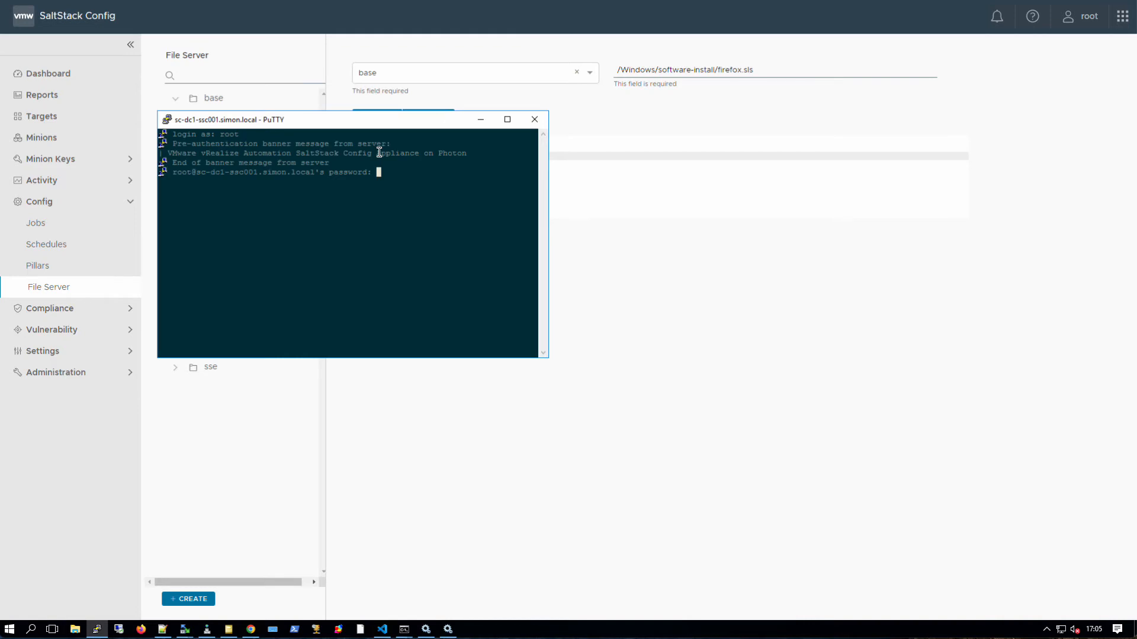
pyautogui.press('Return')
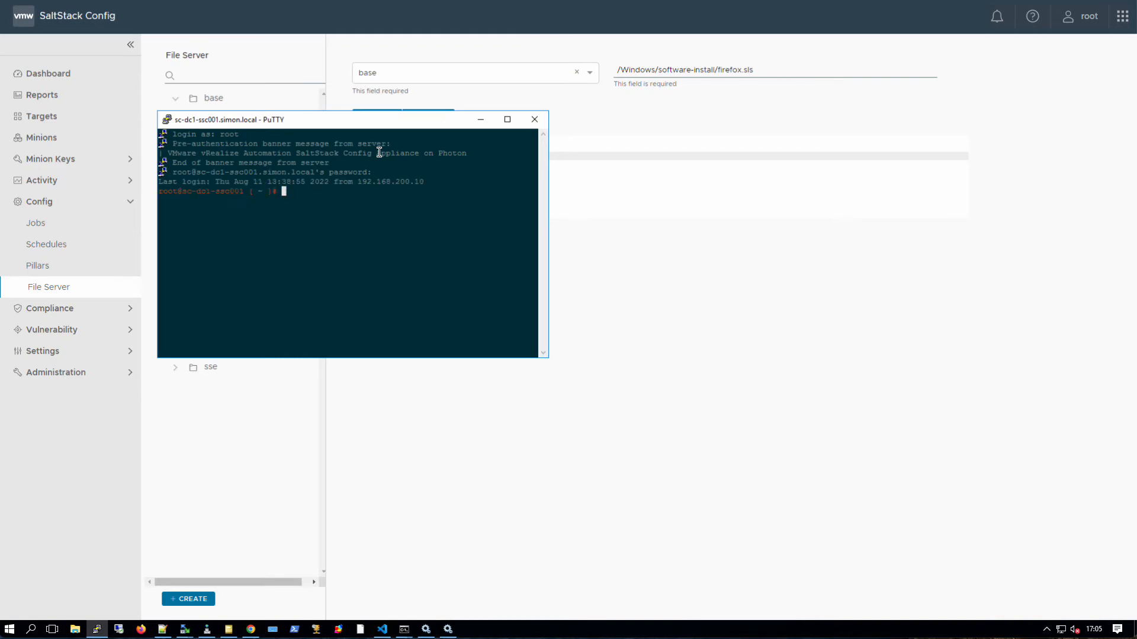
pyautogui.moveTo(545, 357); pyautogui.dragTo(780, 461)
pyautogui.moveTo(524, 117); pyautogui.dragTo(516, 117)
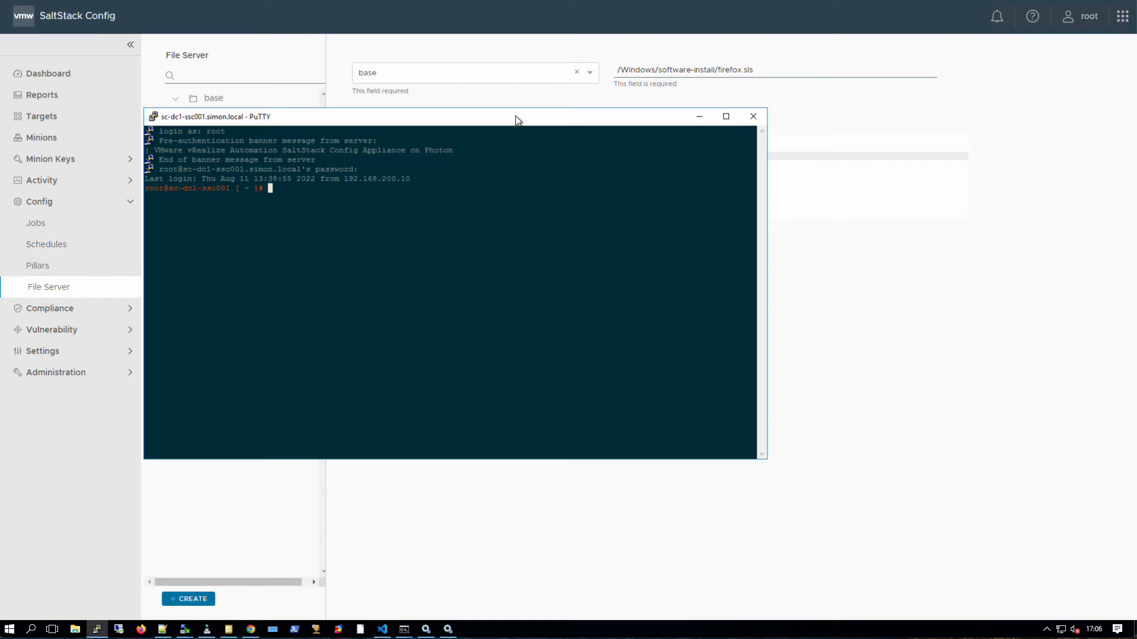
# - Set the terminal font to 14-point Courier New, apply it, and maximize the window
pyautogui.click(152, 116)
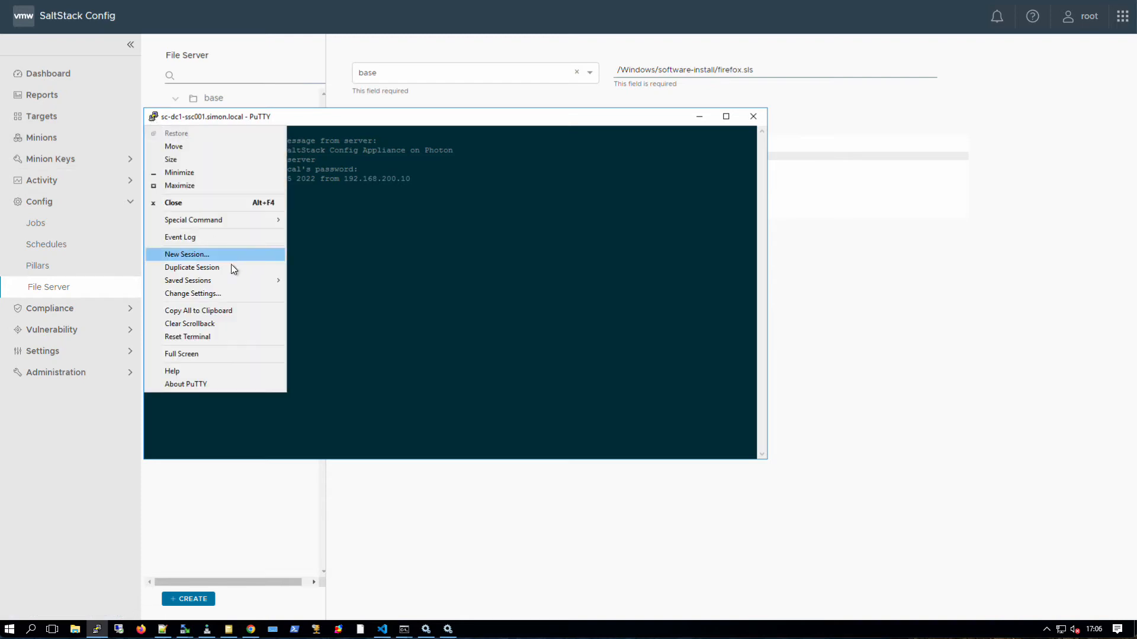
pyautogui.click(221, 294)
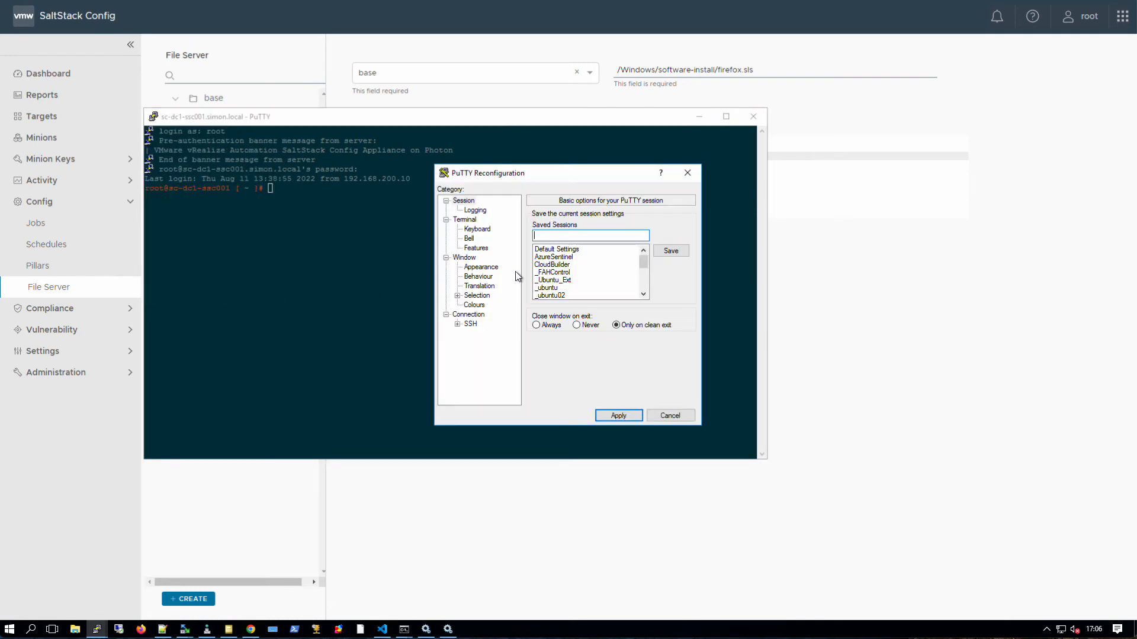
pyautogui.click(489, 268)
pyautogui.click(669, 285)
pyautogui.click(669, 324)
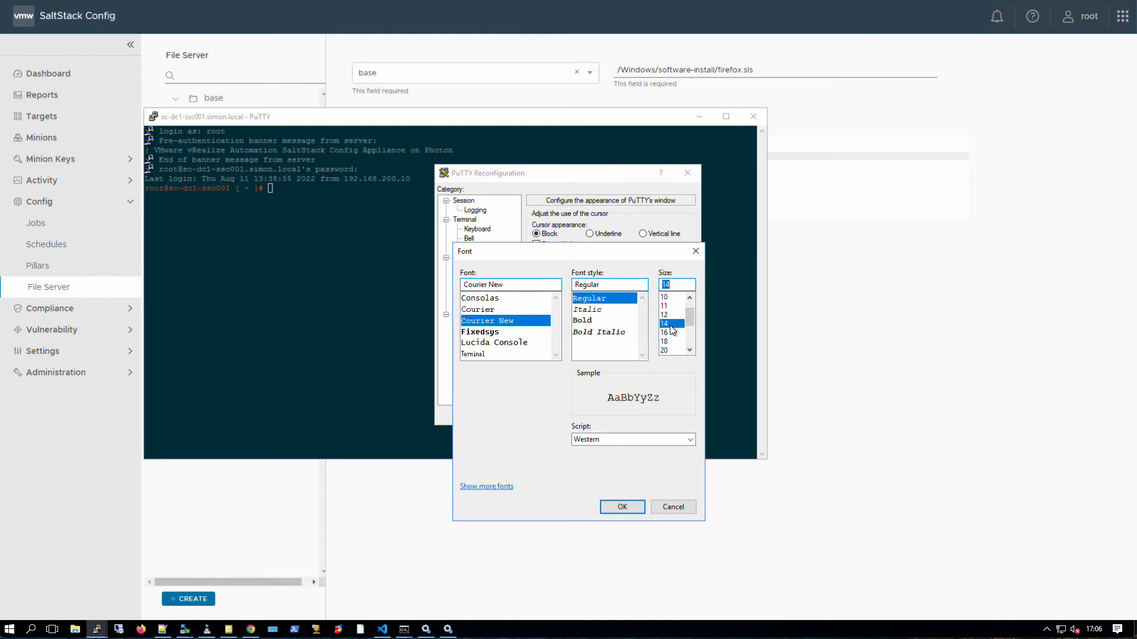
pyautogui.click(622, 506)
pyautogui.click(613, 416)
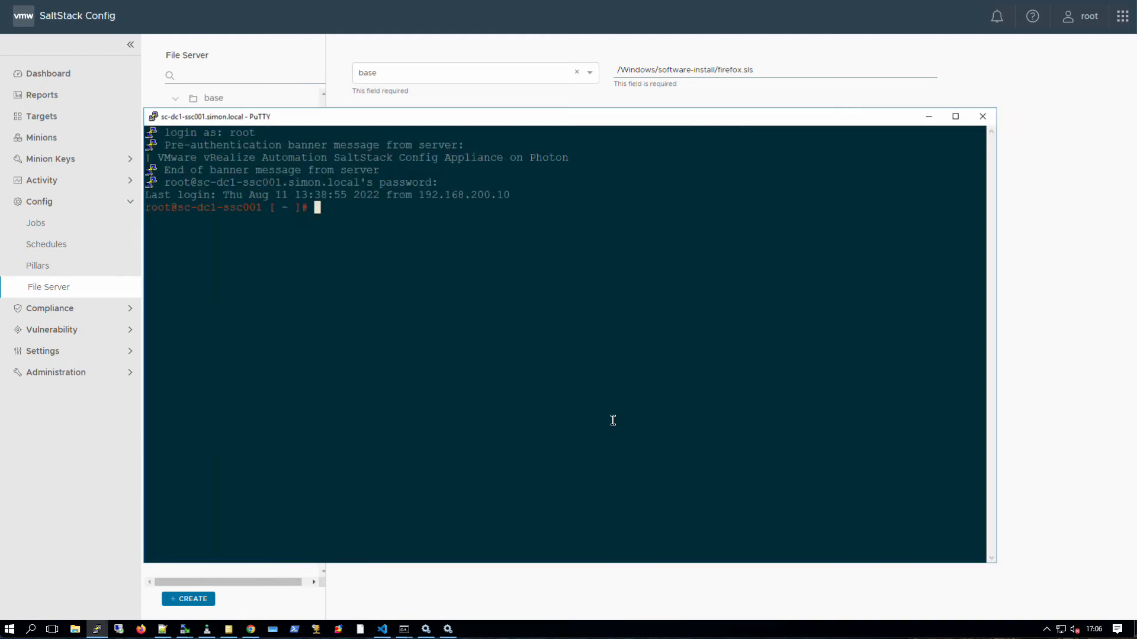
pyautogui.moveTo(419, 122); pyautogui.dragTo(418, 76)
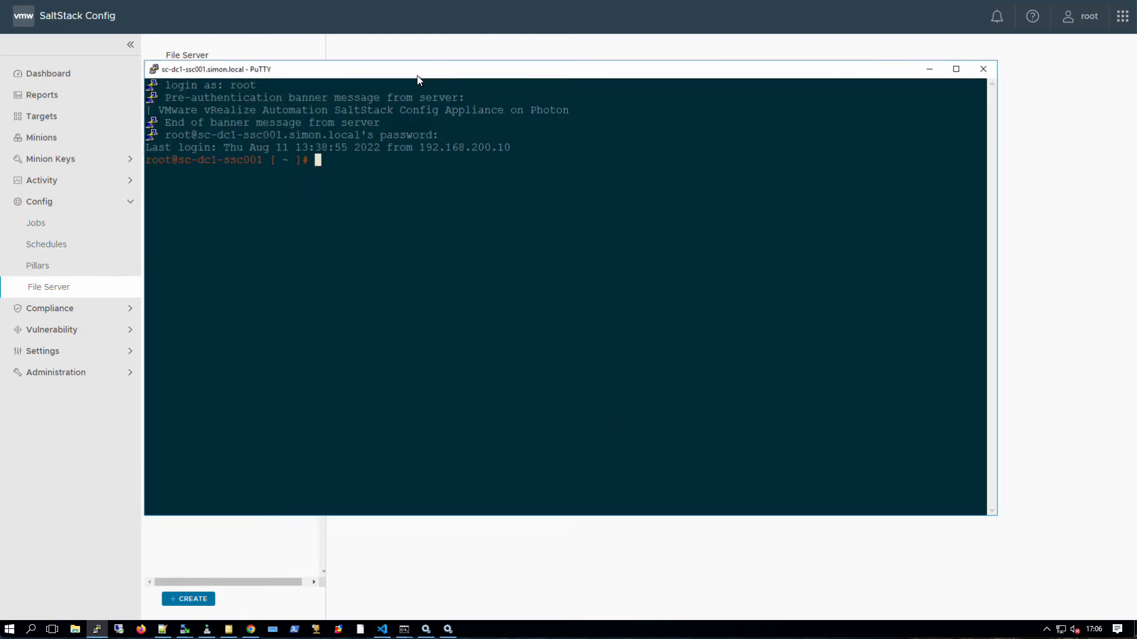
pyautogui.click(955, 68)
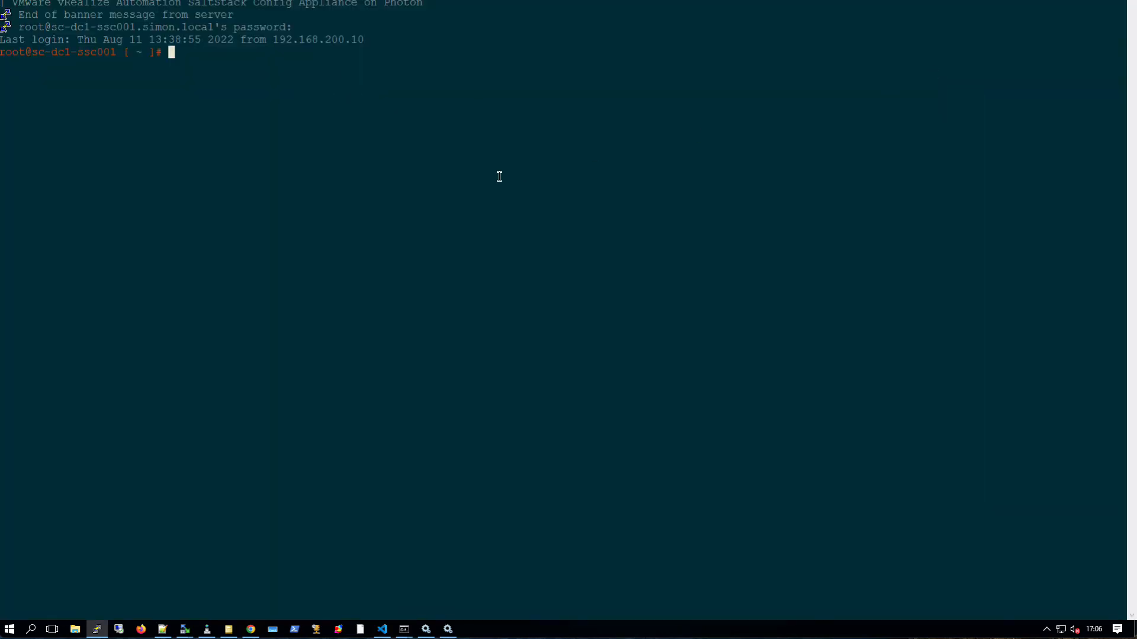
# - Restore the PuTTY window and resize it to nearly fill the screen
pyautogui.doubleClick(589, 1)
pyautogui.moveTo(542, 76); pyautogui.dragTo(405, 22)
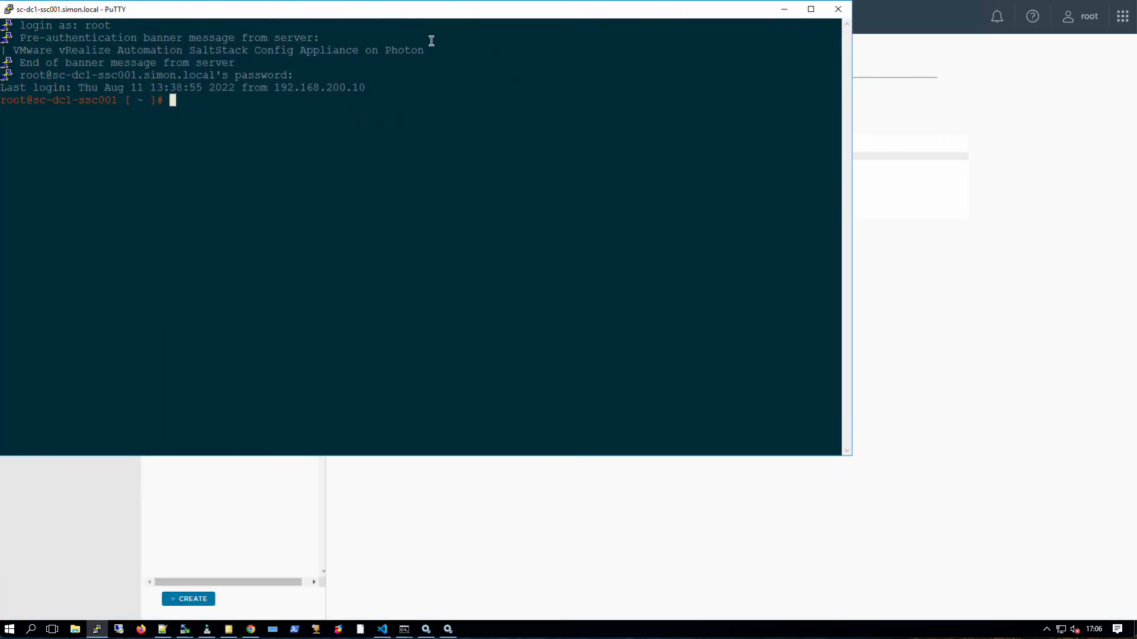
pyautogui.moveTo(860, 460); pyautogui.dragTo(1132, 617)
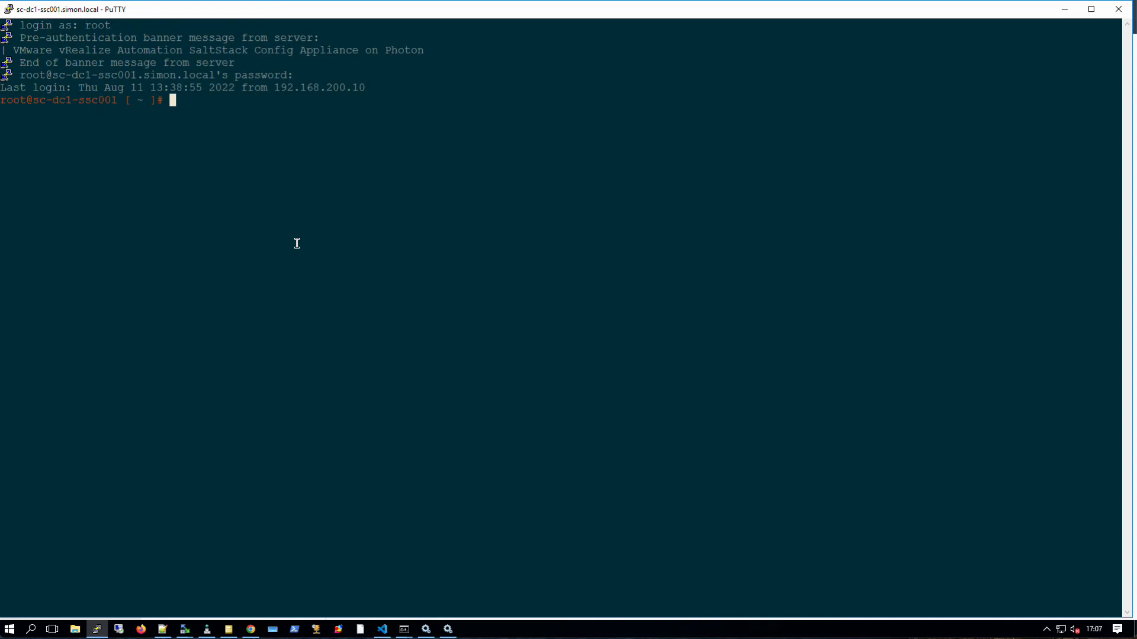
# - Run salt-run winrepo.update_git_repos to refresh the Windows package git repositories
pyautogui.write('pip install GitPython')
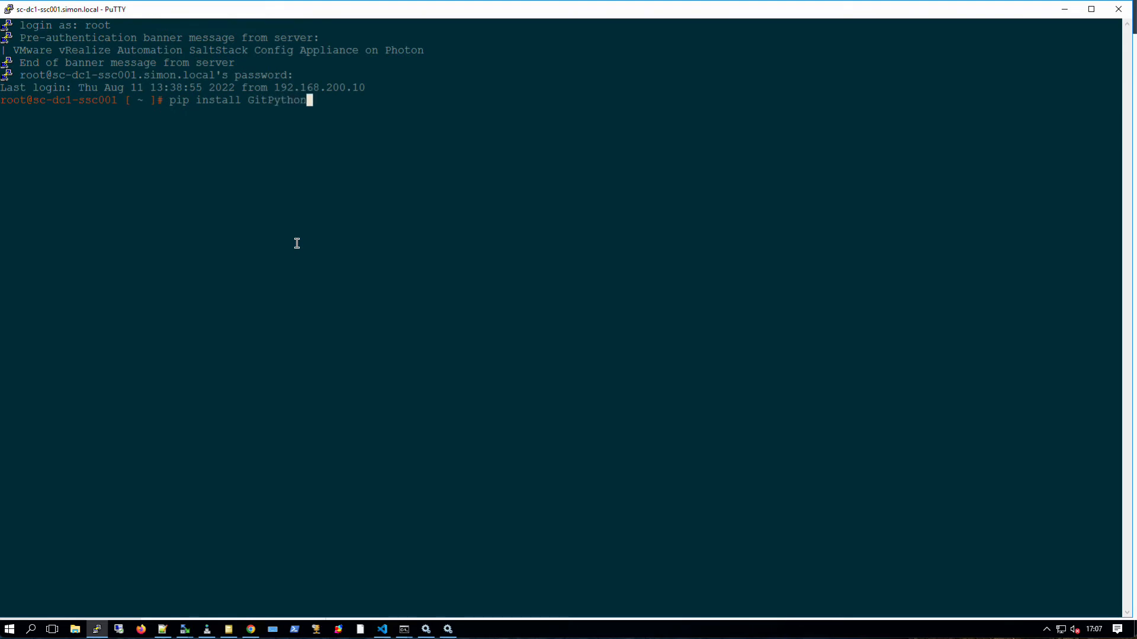
pyautogui.press('BackSpace')
pyautogui.press('BackSpace')
pyautogui.press('BackSpace')
pyautogui.press('BackSpace')
pyautogui.press('BackSpace')
pyautogui.press('BackSpace')
pyautogui.press('BackSpace')
pyautogui.press('BackSpace')
pyautogui.press('BackSpace')
pyautogui.press('BackSpace')
pyautogui.press('BackSpace')
pyautogui.press('BackSpace')
pyautogui.press('BackSpace')
pyautogui.press('BackSpace')
pyautogui.press('BackSpace')
pyautogui.press('BackSpace')
pyautogui.press('BackSpace')
pyautogui.press('BackSpace')
pyautogui.press('BackSpace')
pyautogui.press('BackSpace')
pyautogui.press('BackSpace')
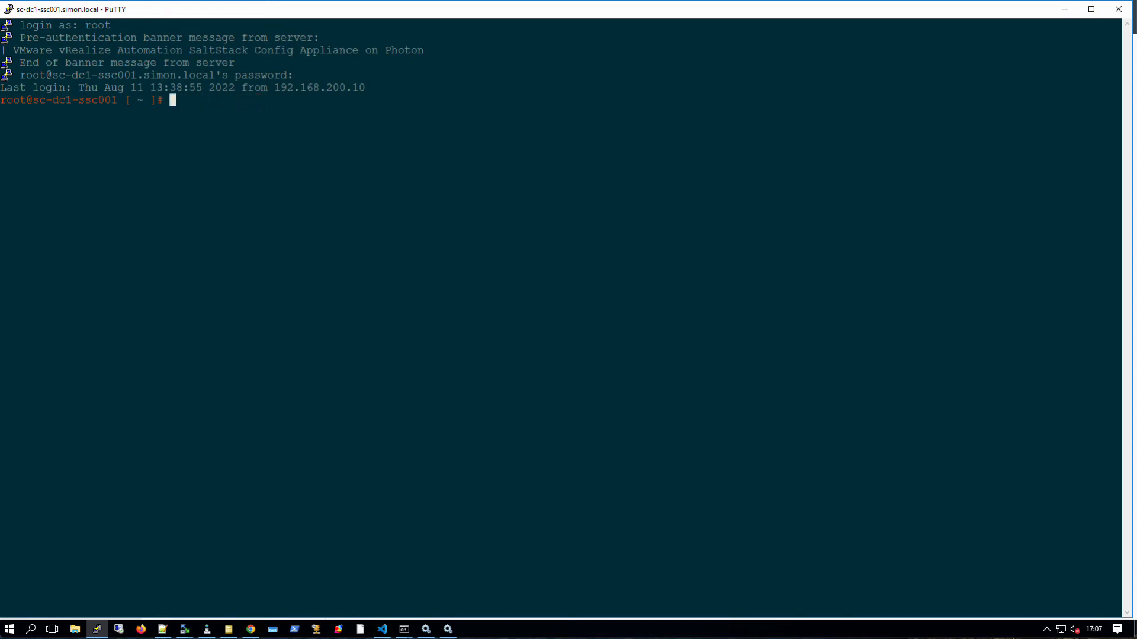
pyautogui.write('salt-run winrepo.update_got_')
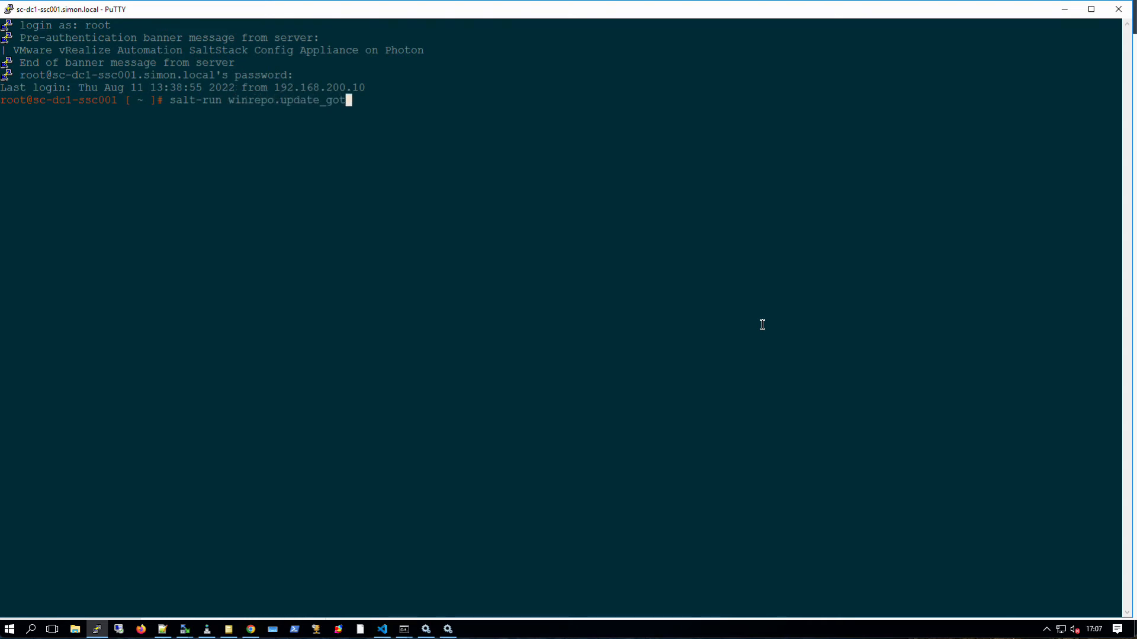
pyautogui.press('BackSpace')
pyautogui.press('BackSpace')
pyautogui.press('BackSpace')
pyautogui.write('it_repos')
pyautogui.press('Return')
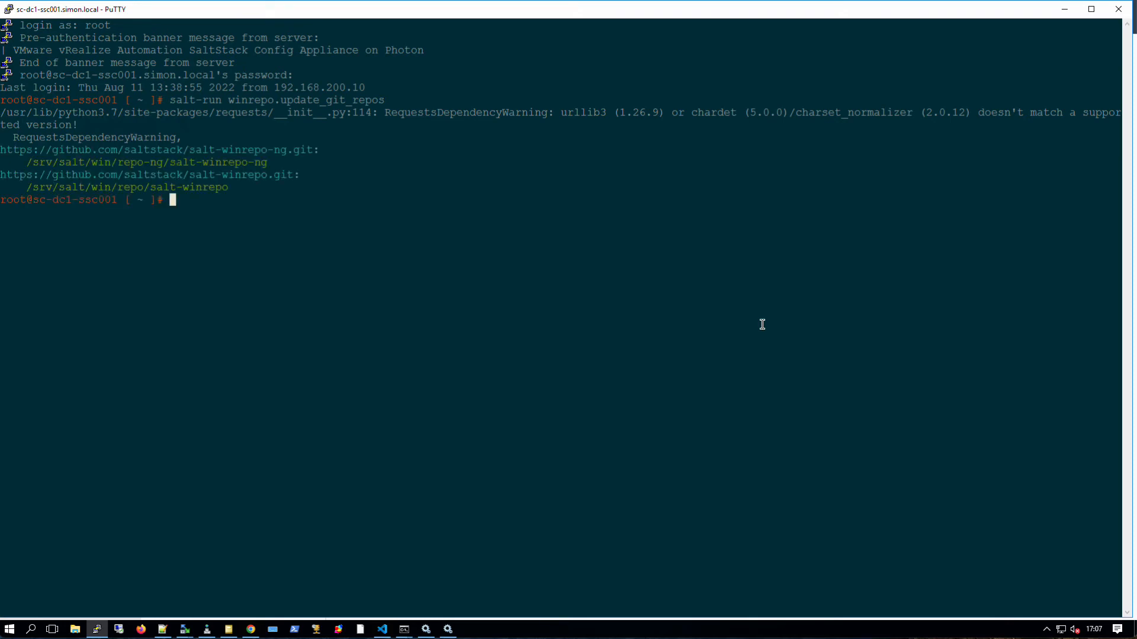
# - Copy the /srv/salt/win/repo/salt-winrepo path from the update output
pyautogui.moveTo(23, 162); pyautogui.dragTo(31, 187)
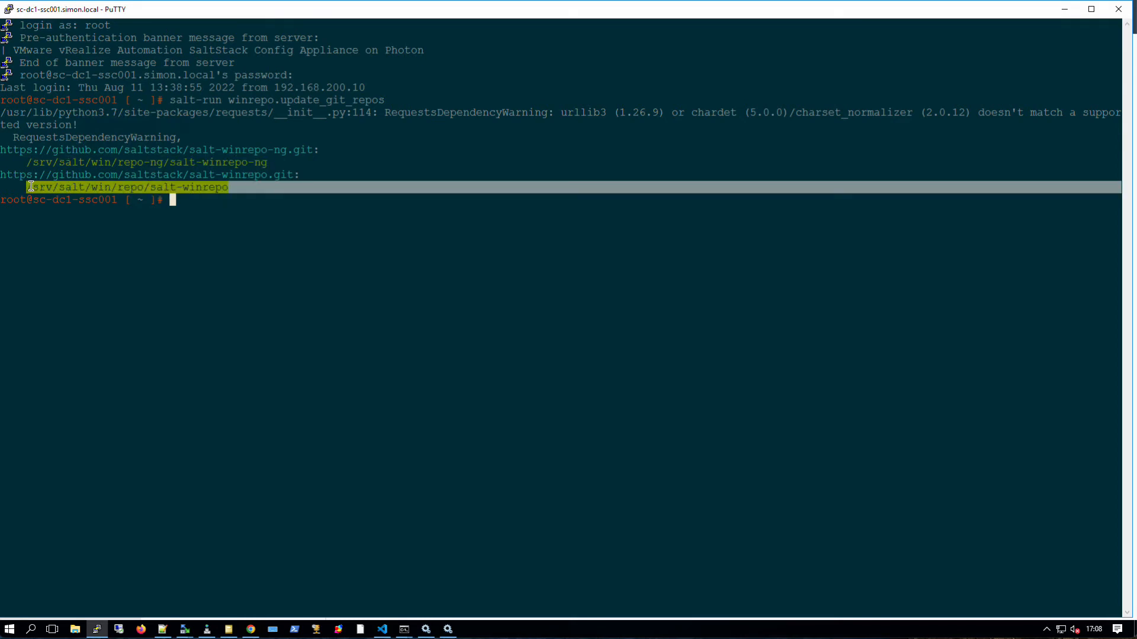
pyautogui.click(135, 185)
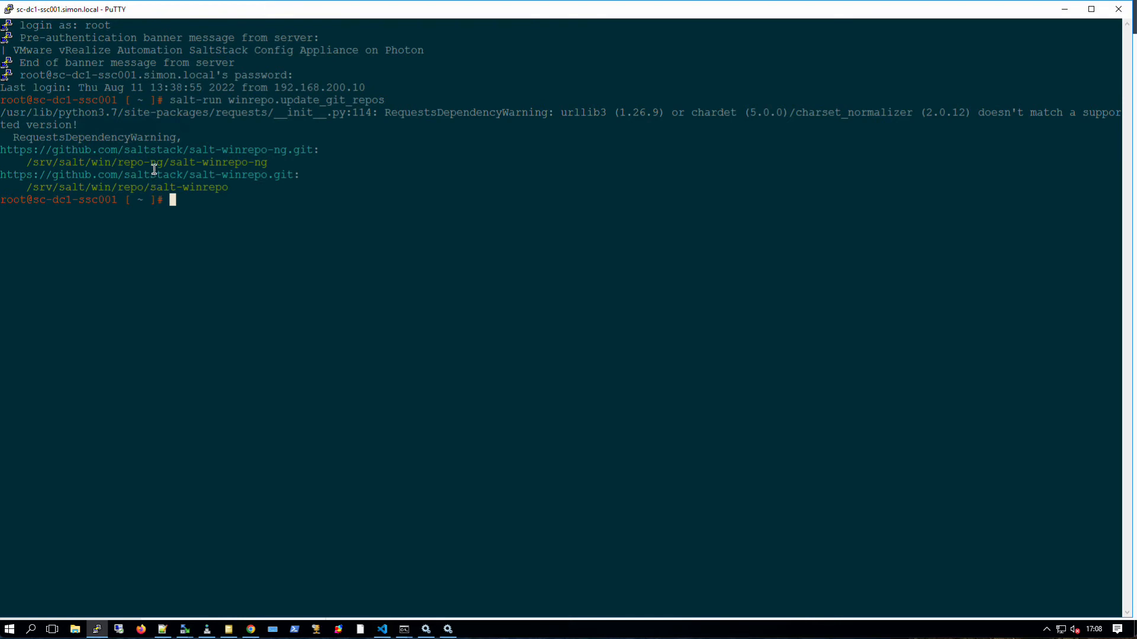
pyautogui.moveTo(164, 163); pyautogui.dragTo(228, 187)
pyautogui.hotkey('ctrl', 'c')
pyautogui.click(270, 163)
pyautogui.click(29, 162)
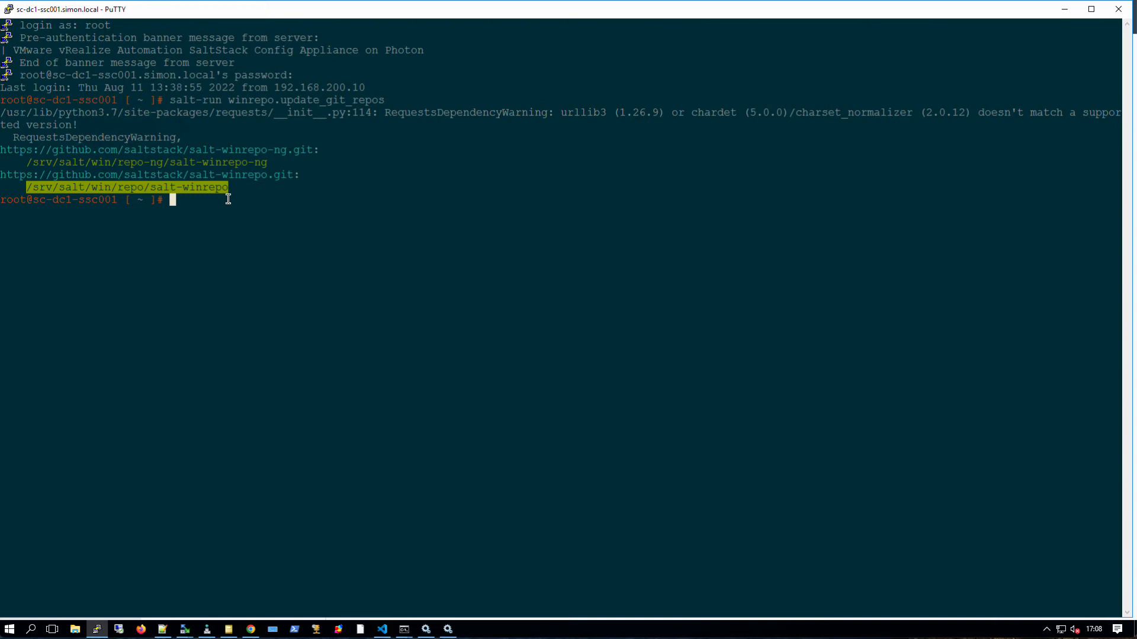
# - Change into /srv/salt/win/repo-ng/salt-winrepo-ng and list its .sls package files
pyautogui.write('cd')
pyautogui.rightClick(276, 201)
pyautogui.write('-winrepo-')
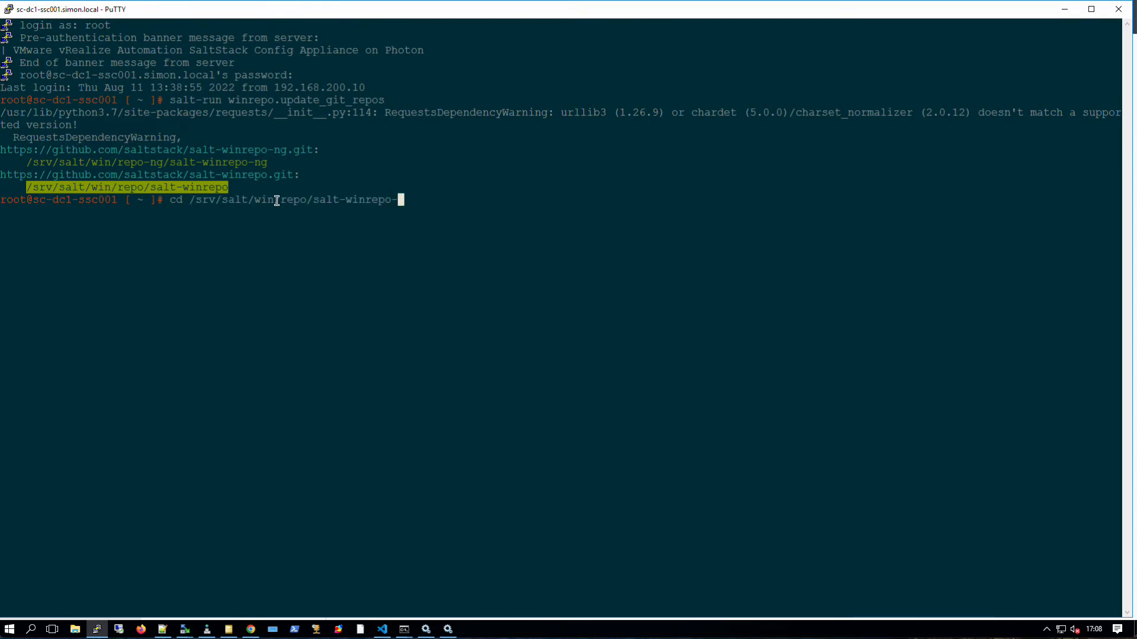
pyautogui.press('BackSpace')
pyautogui.press('BackSpace')
pyautogui.press('BackSpace')
pyautogui.press('BackSpace')
pyautogui.press('BackSpace')
pyautogui.press('BackSpace')
pyautogui.press('BackSpace')
pyautogui.press('BackSpace')
pyautogui.press('BackSpace')
pyautogui.press('BackSpace')
pyautogui.press('BackSpace')
pyautogui.press('BackSpace')
pyautogui.press('BackSpace')
pyautogui.press('BackSpace')
pyautogui.write('-ng/sa;')
pyautogui.write('t')
pyautogui.press('BackSpace')
pyautogui.press('BackSpace')
pyautogui.press('BackSpace')
pyautogui.write('al')
pyautogui.press('Tab')
pyautogui.press('Return')
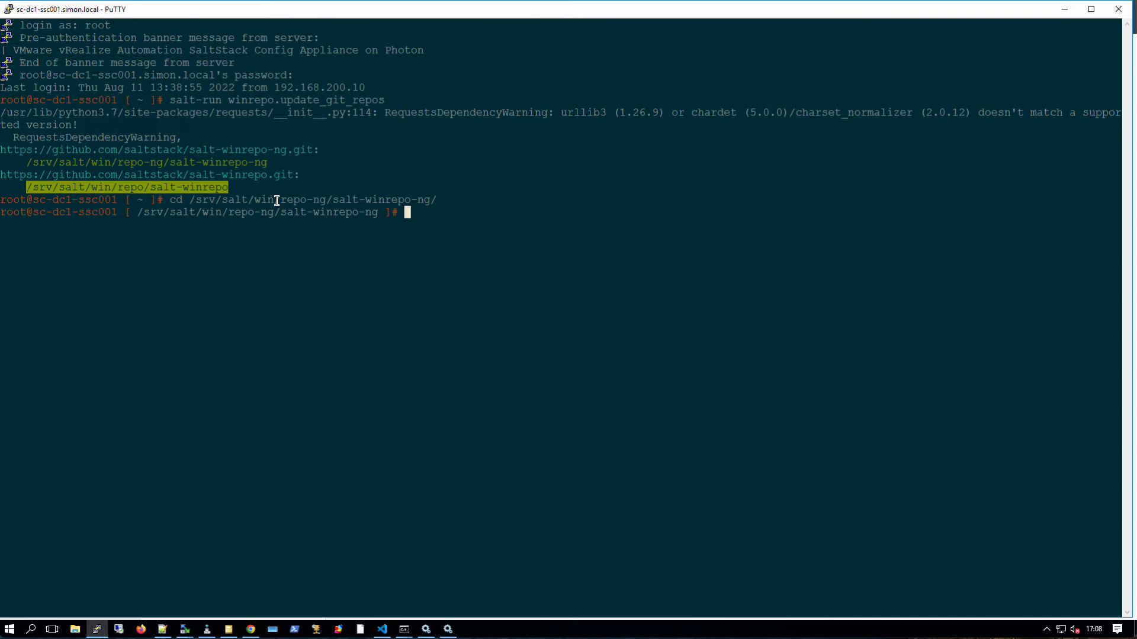
pyautogui.write('ls')
pyautogui.press('Return')
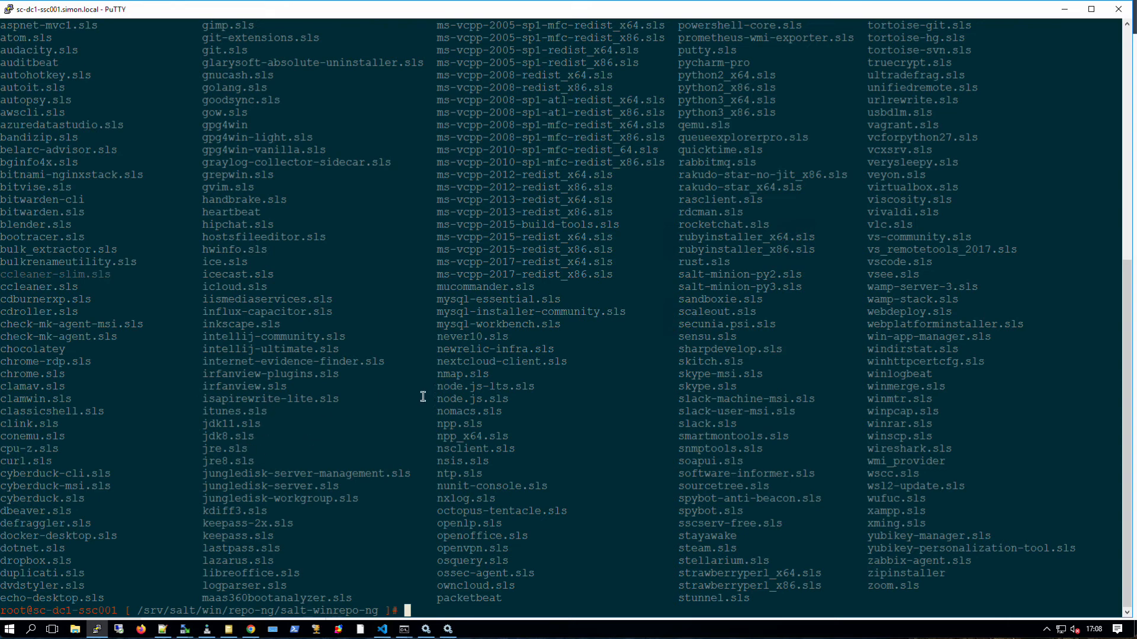
# - Print firefox_x64.sls with cat, retrying after the attempt without the .sls extension fails
pyautogui.write('cat firefox_x64')
pyautogui.press('Return')
pyautogui.press('Up')
pyautogui.press('BackSpace')
pyautogui.press('BackSpace')
pyautogui.press('BackSpace')
pyautogui.press('BackSpace')
pyautogui.write('.sls')
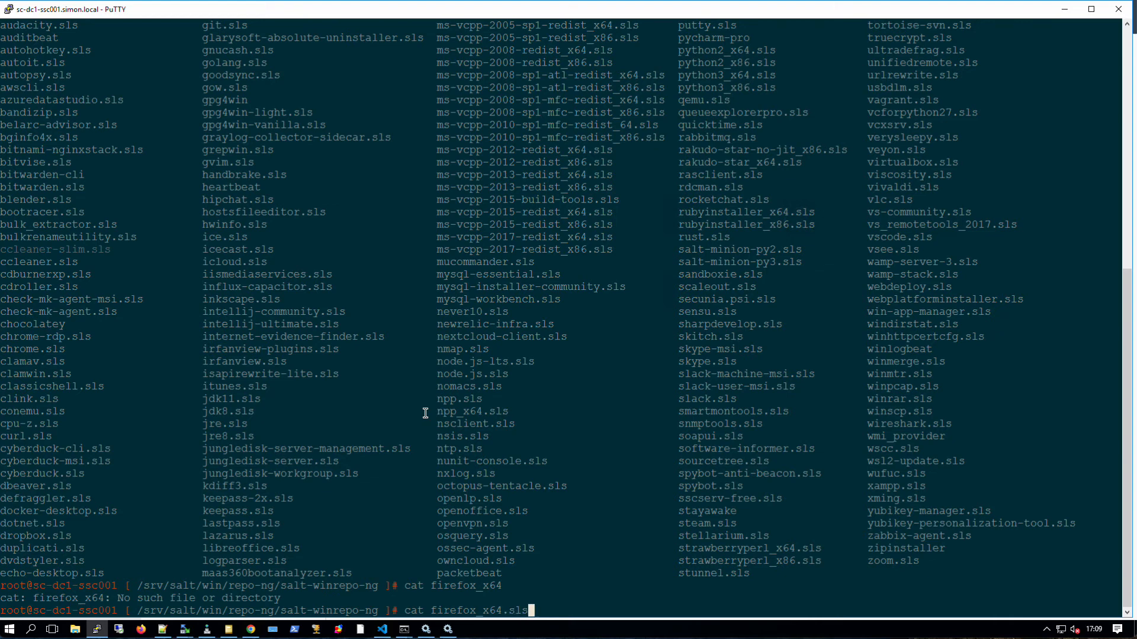
pyautogui.press('Return')
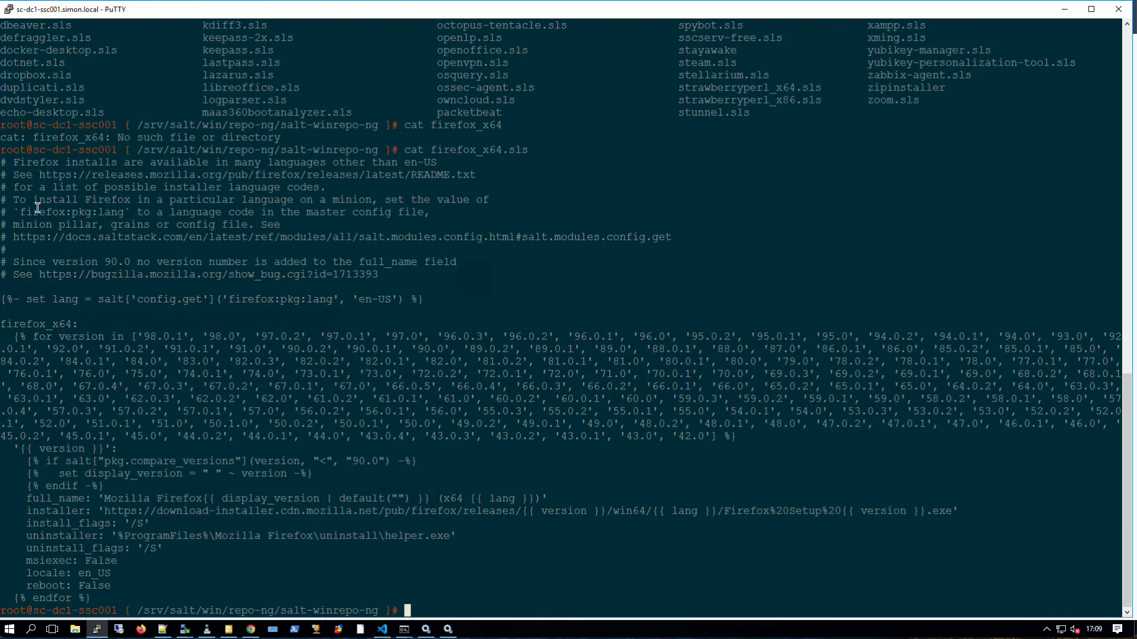
# - Highlight the language setting and the list of supported Firefox versions in firefox_x64.sls
pyautogui.moveTo(4, 299); pyautogui.dragTo(422, 299)
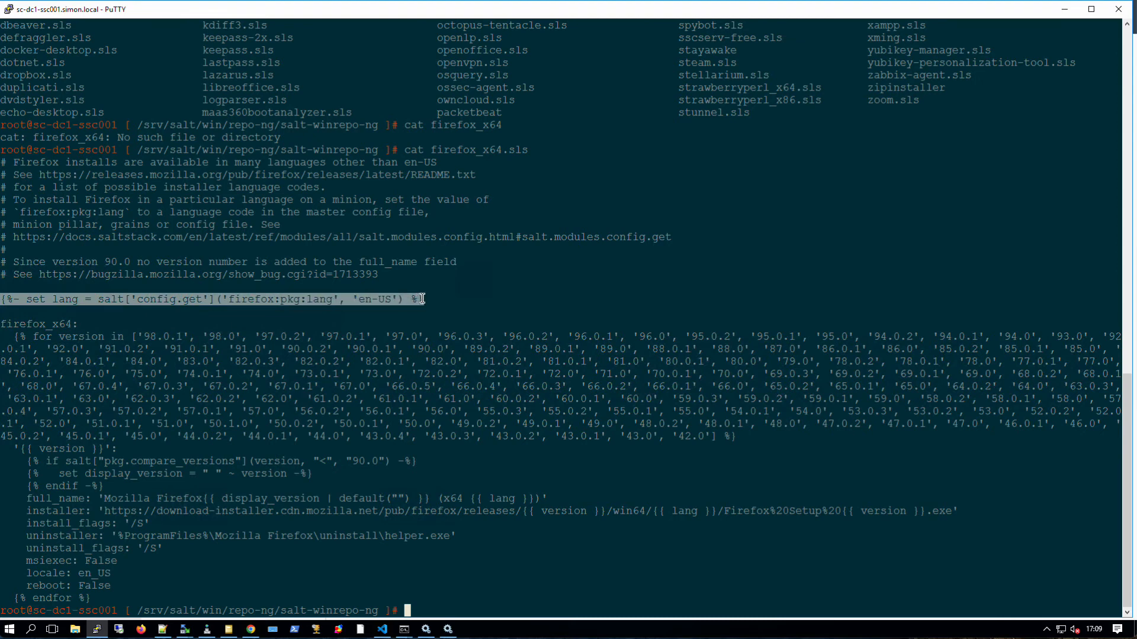
pyautogui.click(53, 335)
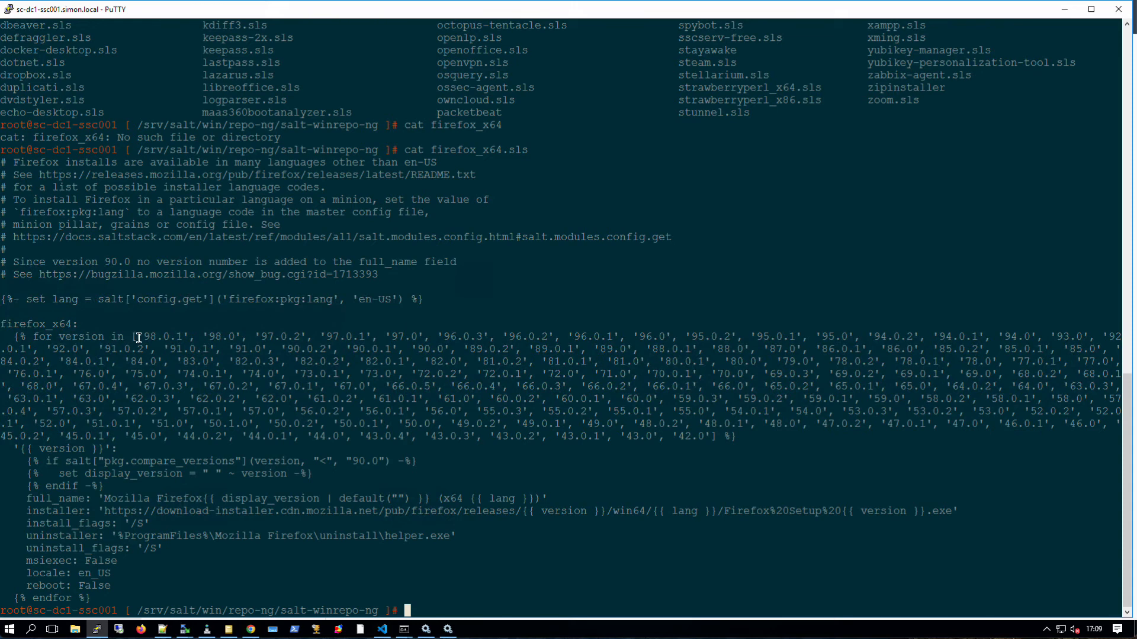
pyautogui.moveTo(146, 337); pyautogui.dragTo(708, 436)
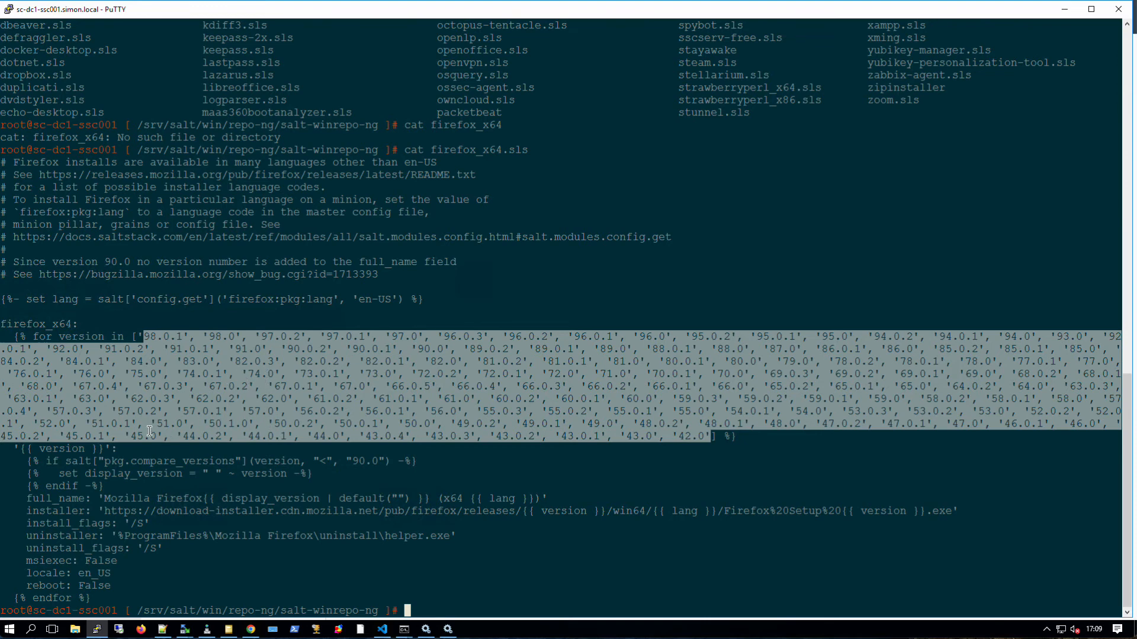
pyautogui.click(100, 451)
# - Walk through the version key, pkg.compare_versions check, display_version line and Mozilla Firefox full_name value
pyautogui.moveTo(22, 448); pyautogui.dragTo(102, 449)
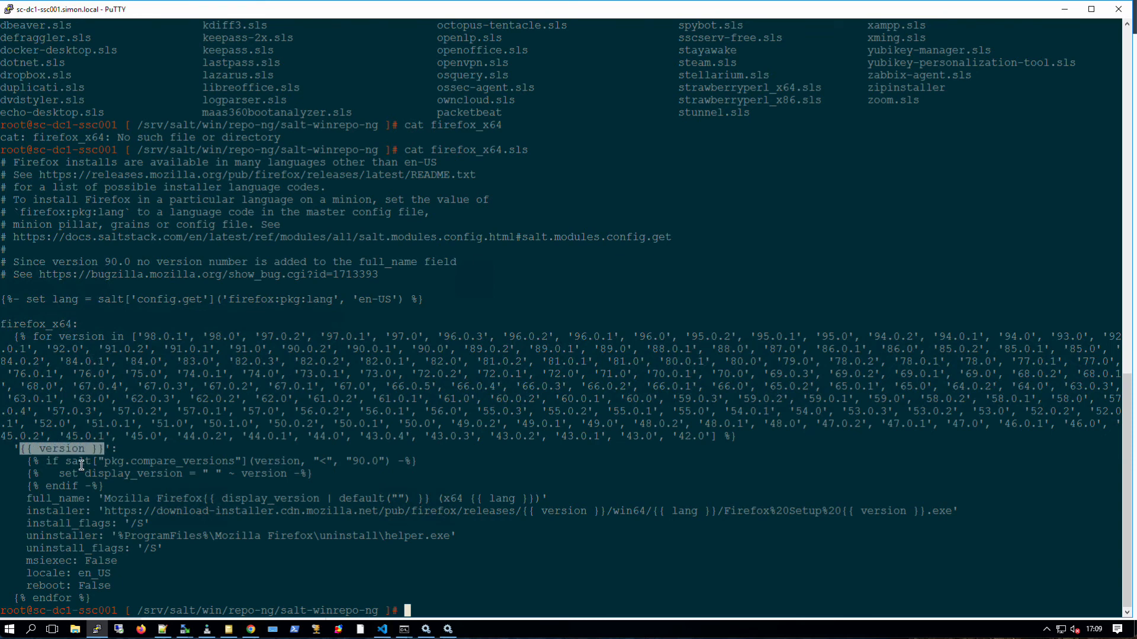
pyautogui.moveTo(46, 463); pyautogui.dragTo(395, 462)
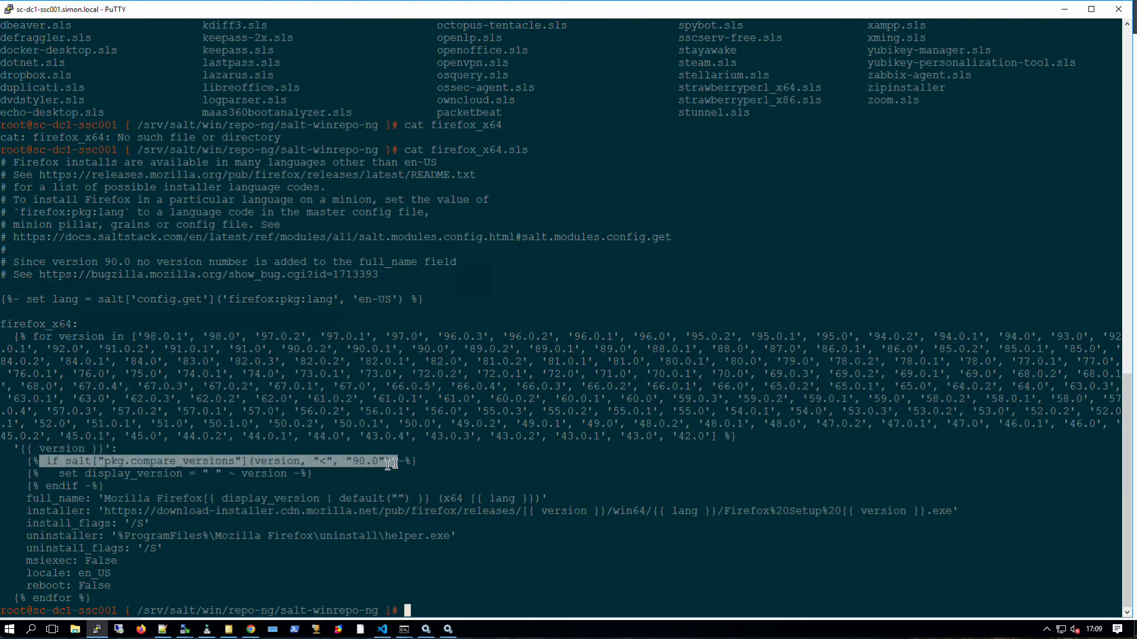
pyautogui.moveTo(59, 474); pyautogui.dragTo(295, 474)
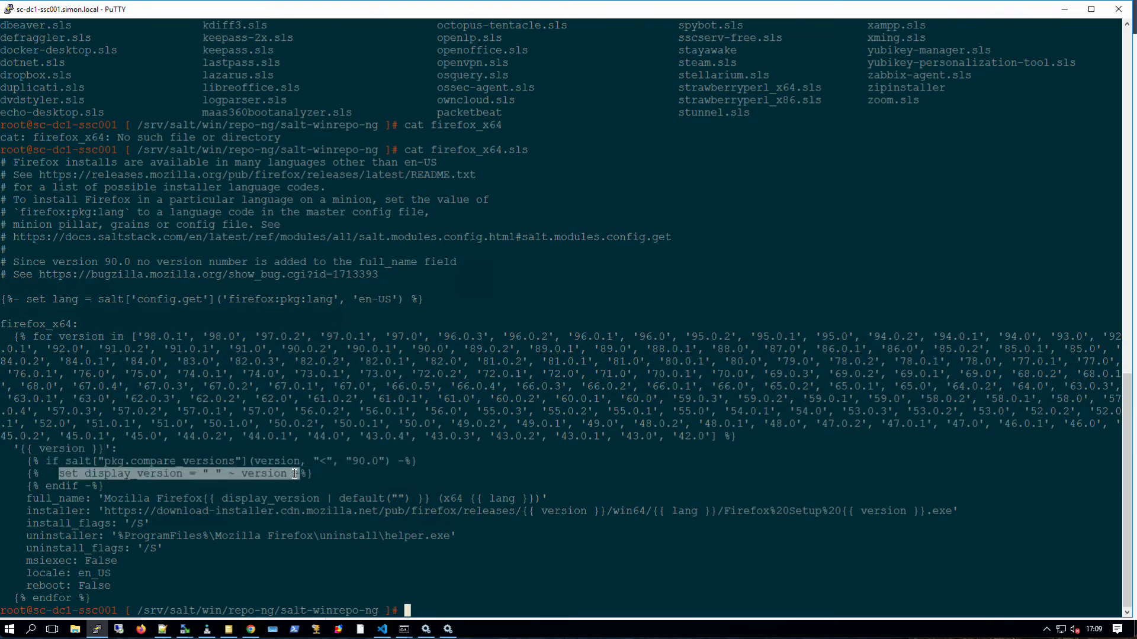
pyautogui.moveTo(104, 498); pyautogui.dragTo(428, 496)
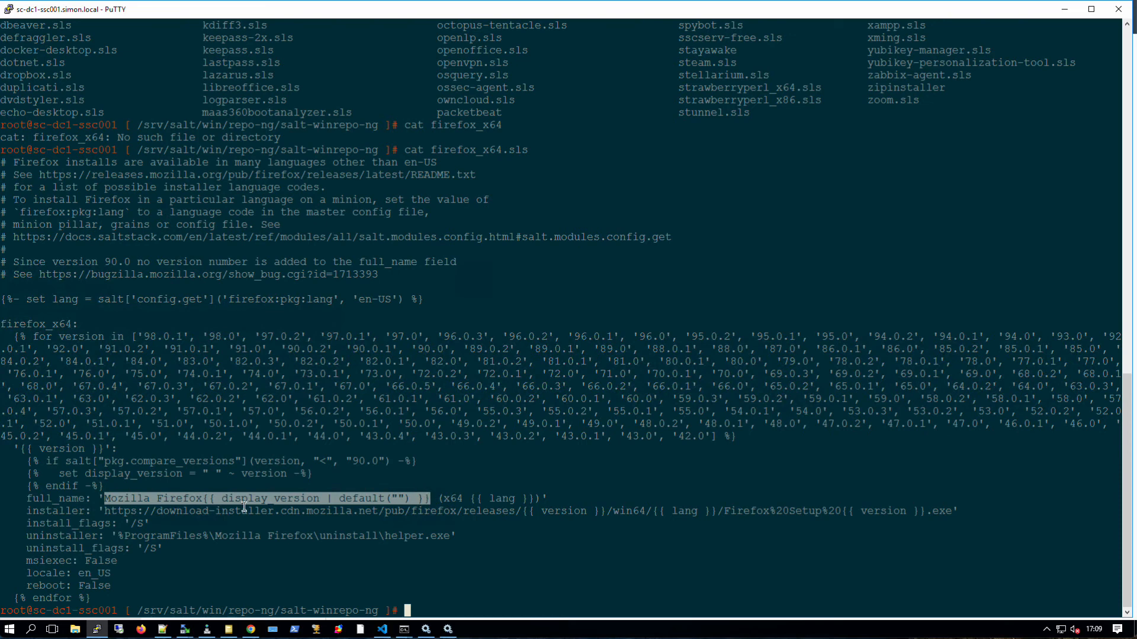
pyautogui.moveTo(105, 511); pyautogui.dragTo(950, 512)
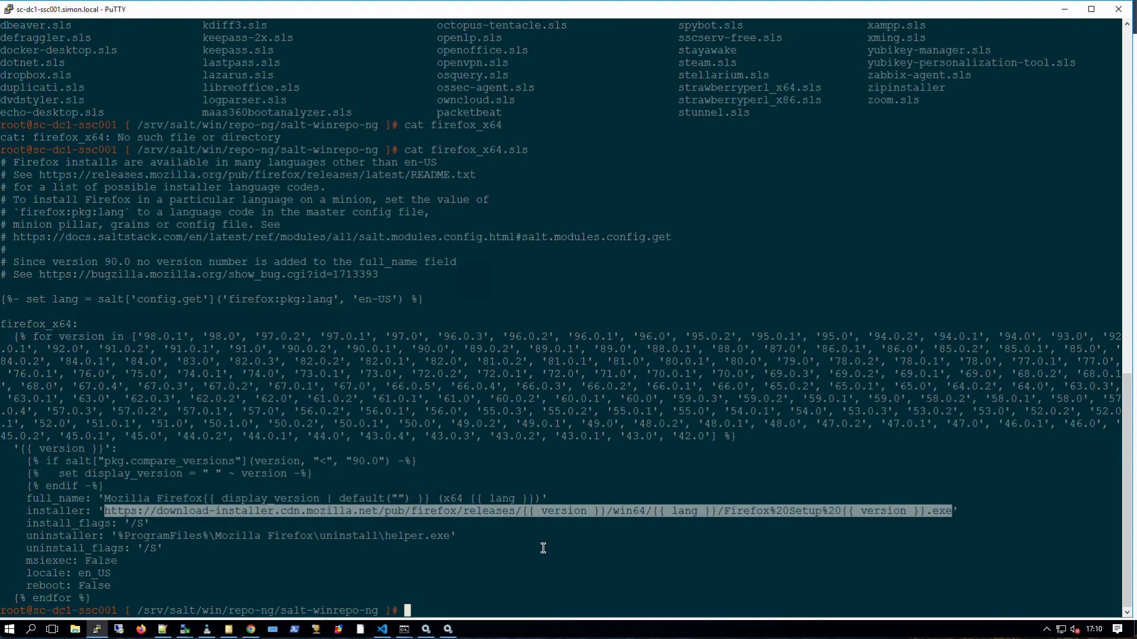
pyautogui.moveTo(117, 589); pyautogui.dragTo(5, 453)
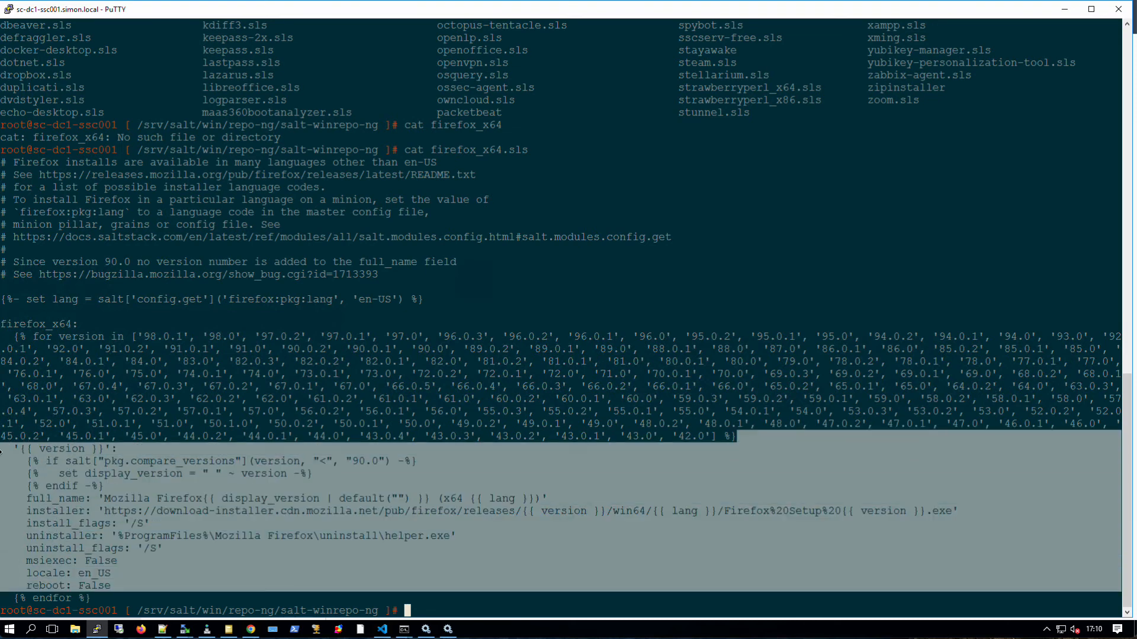
pyautogui.click(105, 476)
pyautogui.moveTo(124, 524); pyautogui.dragTo(143, 525)
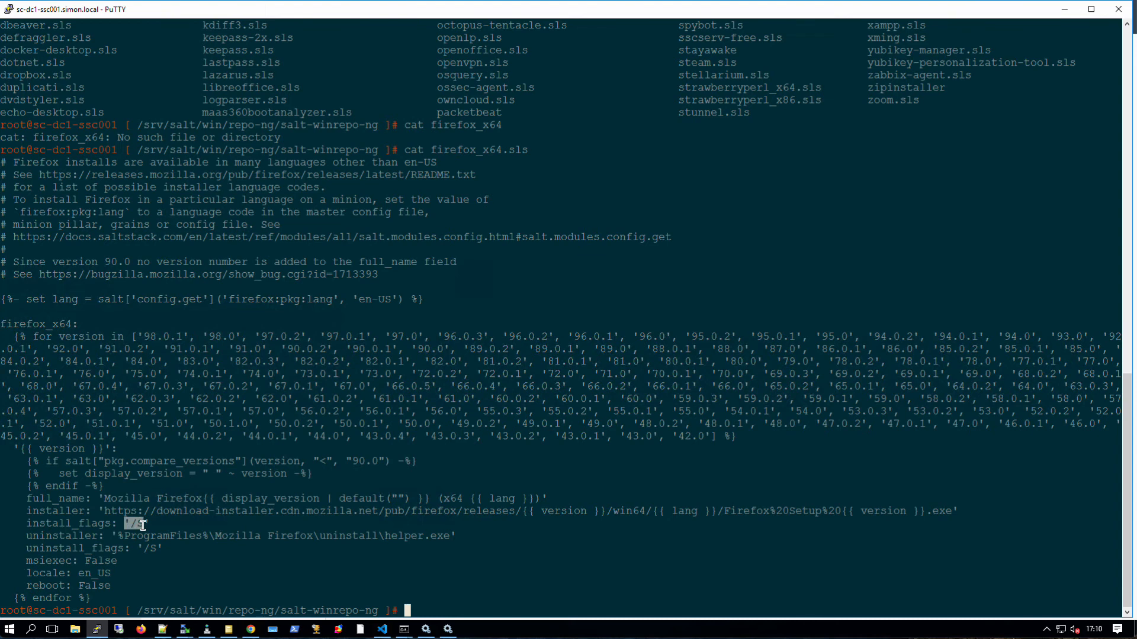
pyautogui.click(118, 537)
pyautogui.moveTo(118, 536); pyautogui.dragTo(443, 537)
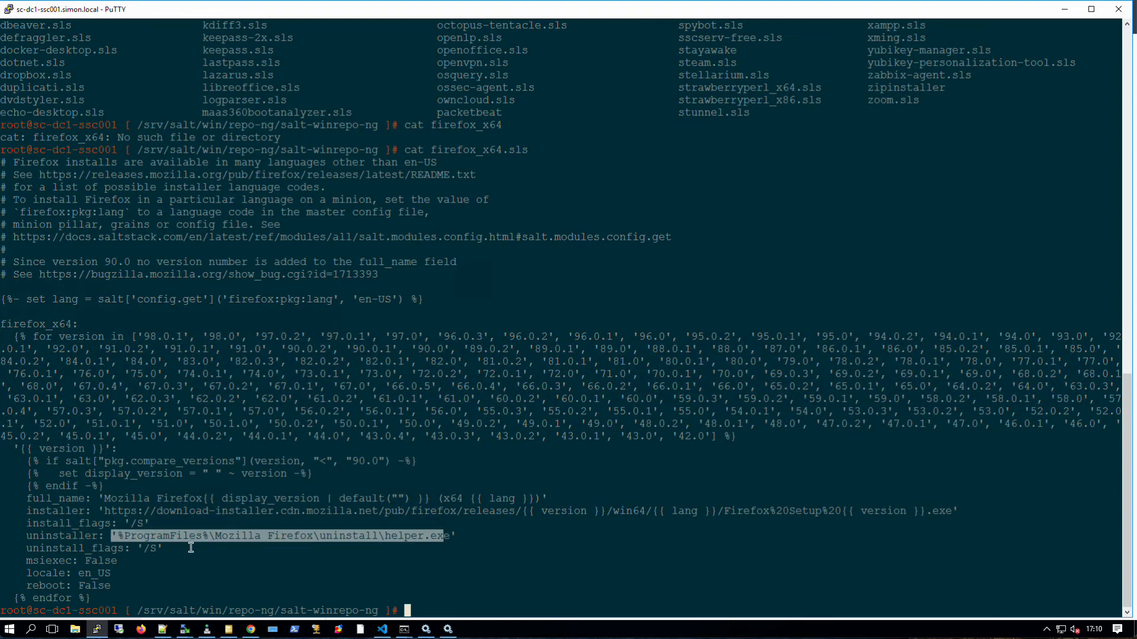
pyautogui.click(141, 550)
pyautogui.moveTo(118, 562); pyautogui.dragTo(27, 561)
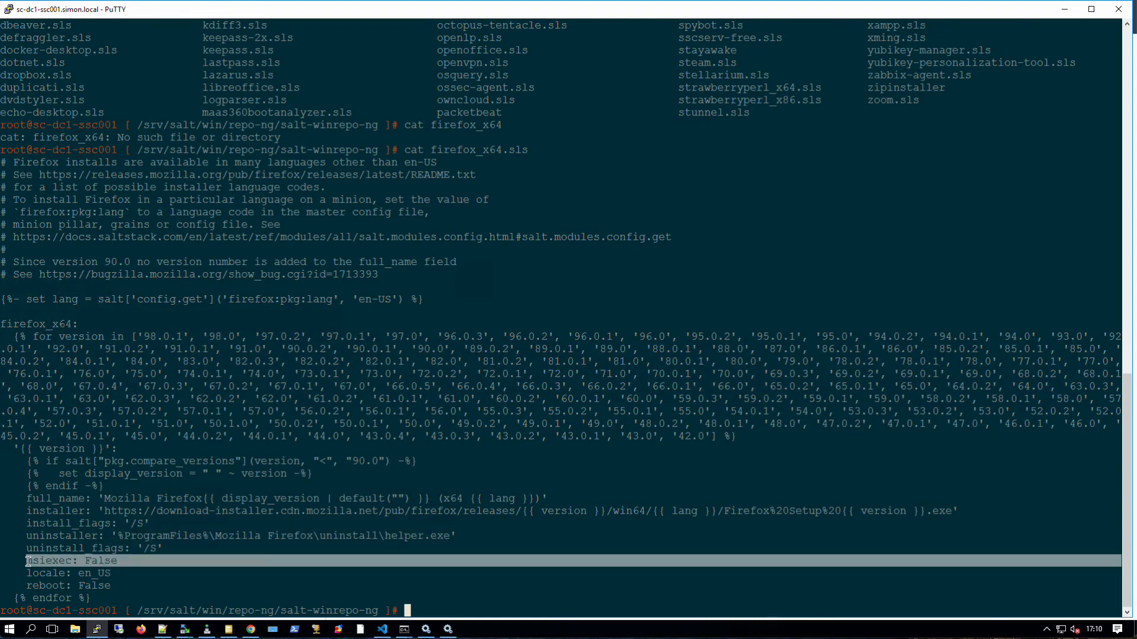
pyautogui.moveTo(124, 585); pyautogui.dragTo(27, 586)
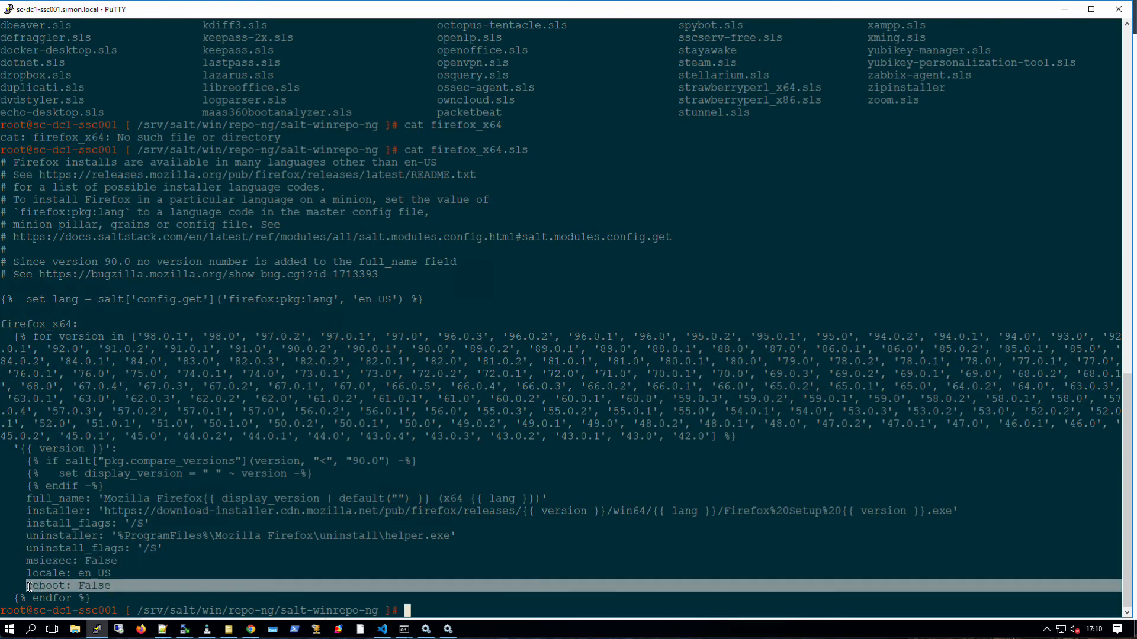
pyautogui.click(134, 573)
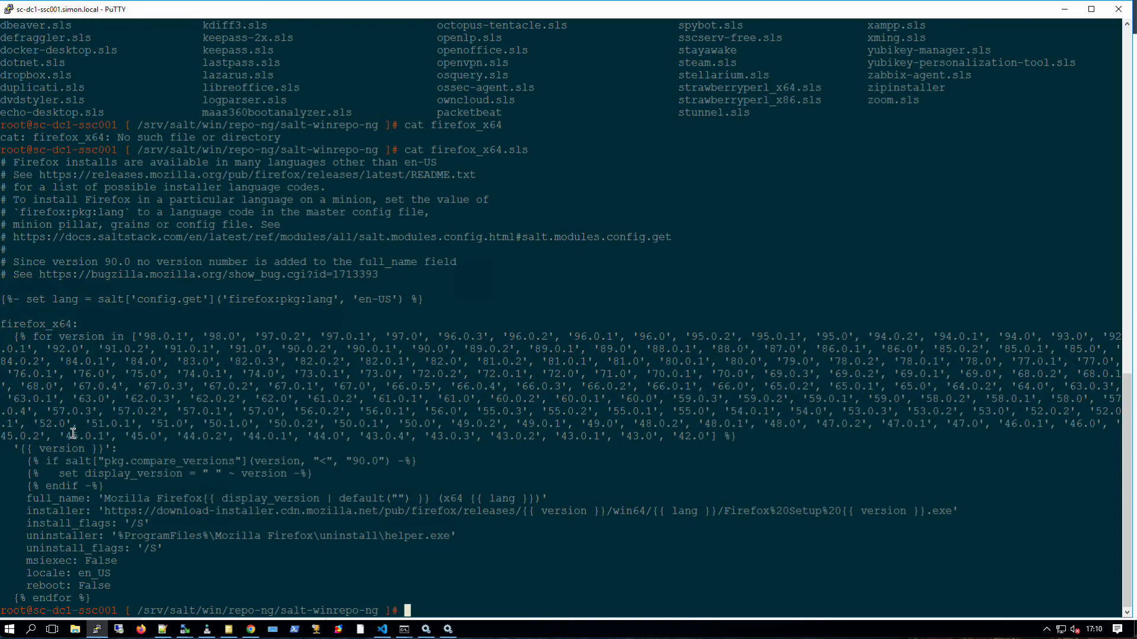
pyautogui.moveTo(78, 324); pyautogui.dragTo(0, 325)
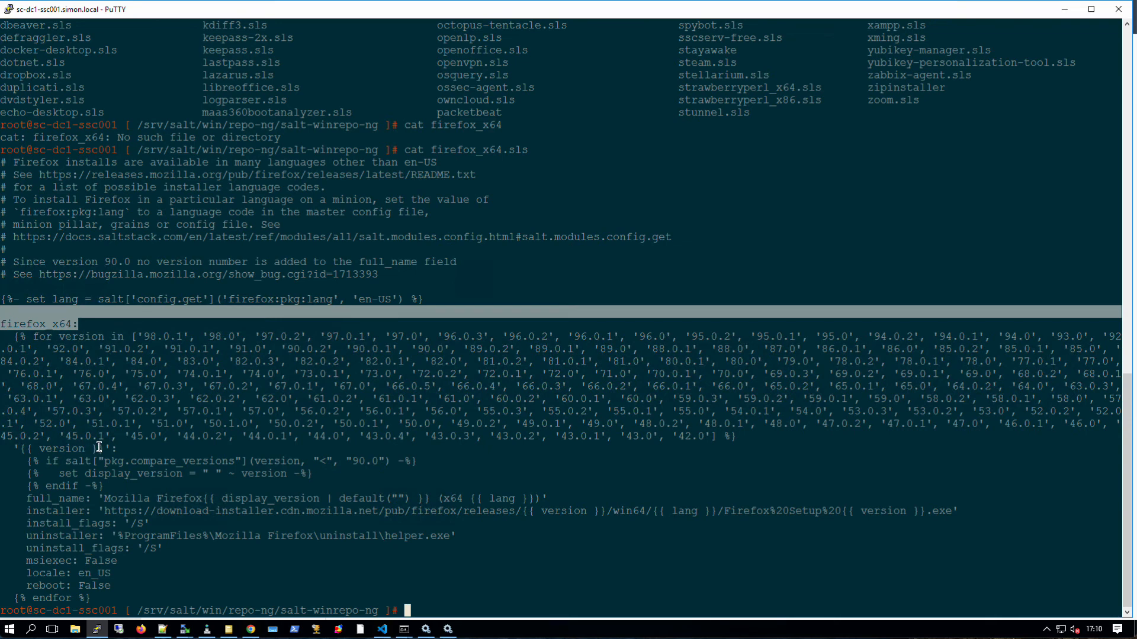
pyautogui.moveTo(102, 448); pyautogui.dragTo(24, 448)
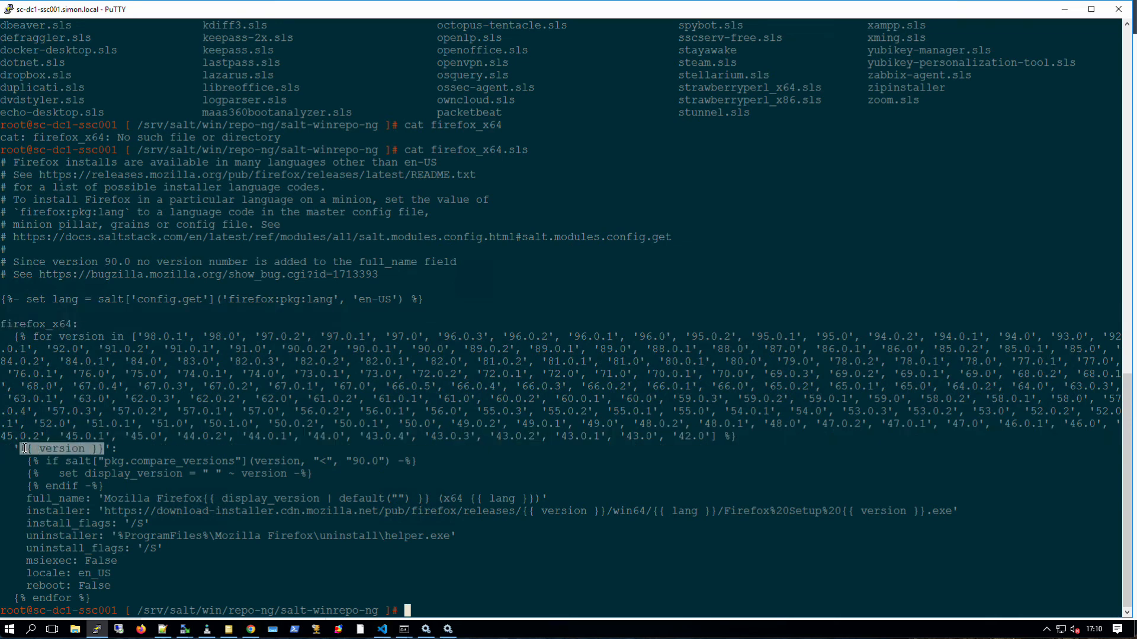
pyautogui.click(53, 514)
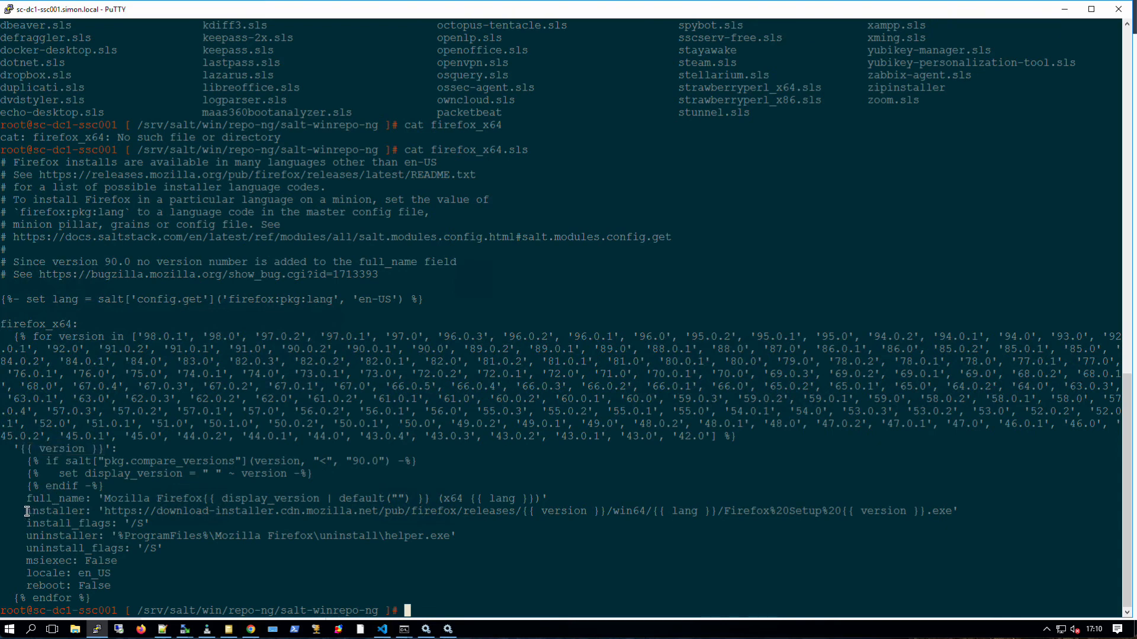
pyautogui.moveTo(25, 510); pyautogui.dragTo(269, 526)
pyautogui.click(255, 527)
pyautogui.moveTo(23, 536); pyautogui.dragTo(178, 546)
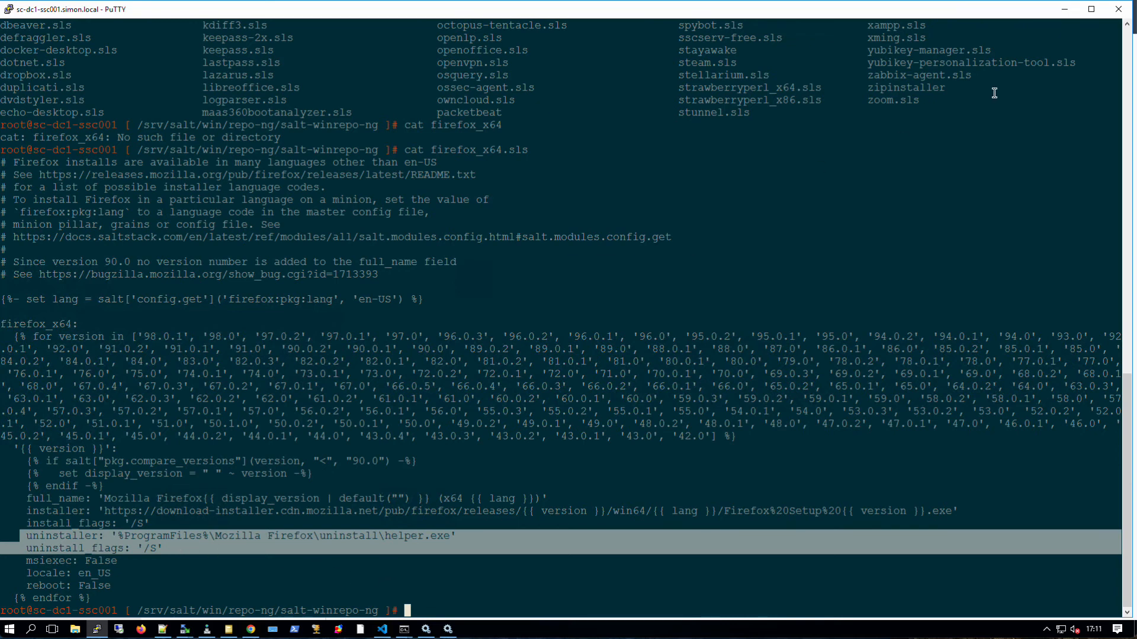
# - Open notepadplusplus.sls and point out the Windows-only grains check and AGENT Notepad setting
pyautogui.click(1063, 11)
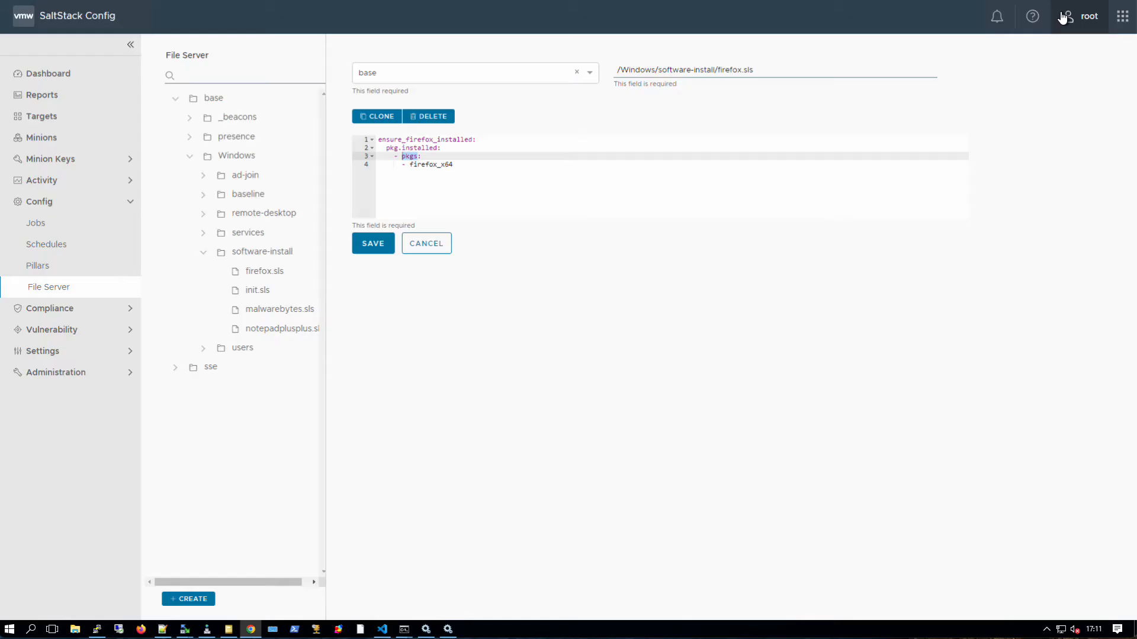
pyautogui.click(269, 331)
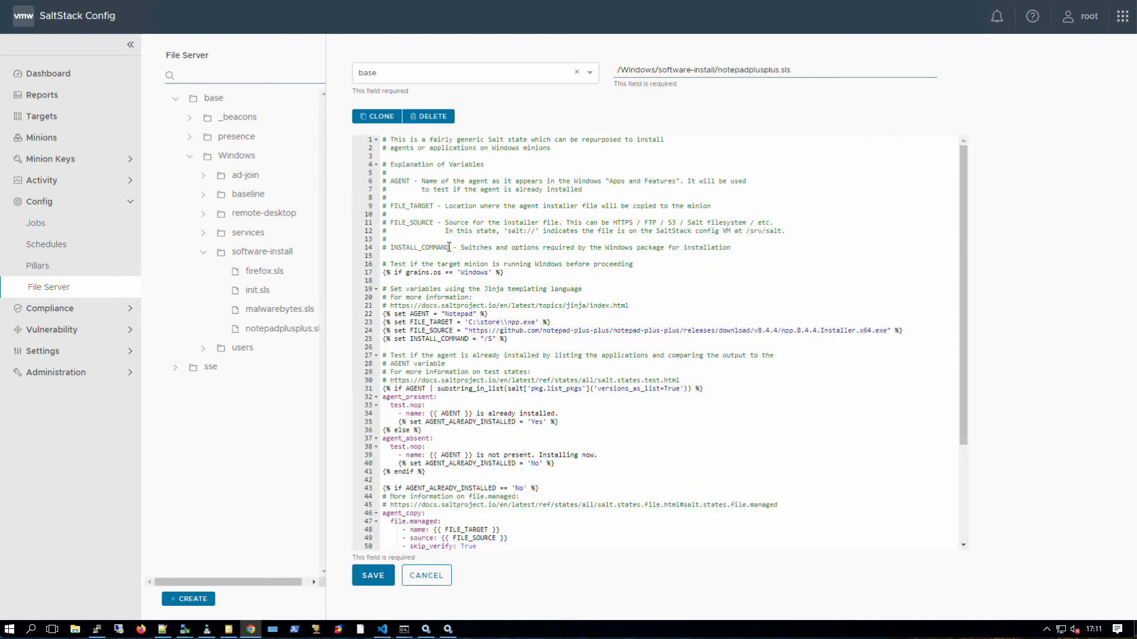
pyautogui.scroll(-1, 449, 247)
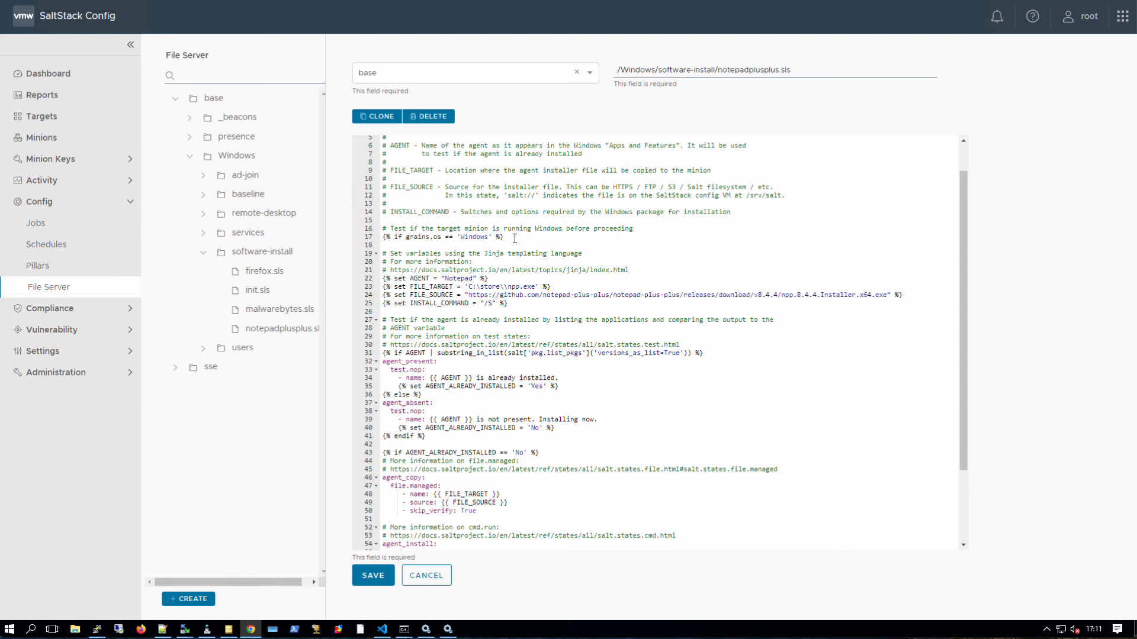
pyautogui.moveTo(510, 238); pyautogui.dragTo(382, 237)
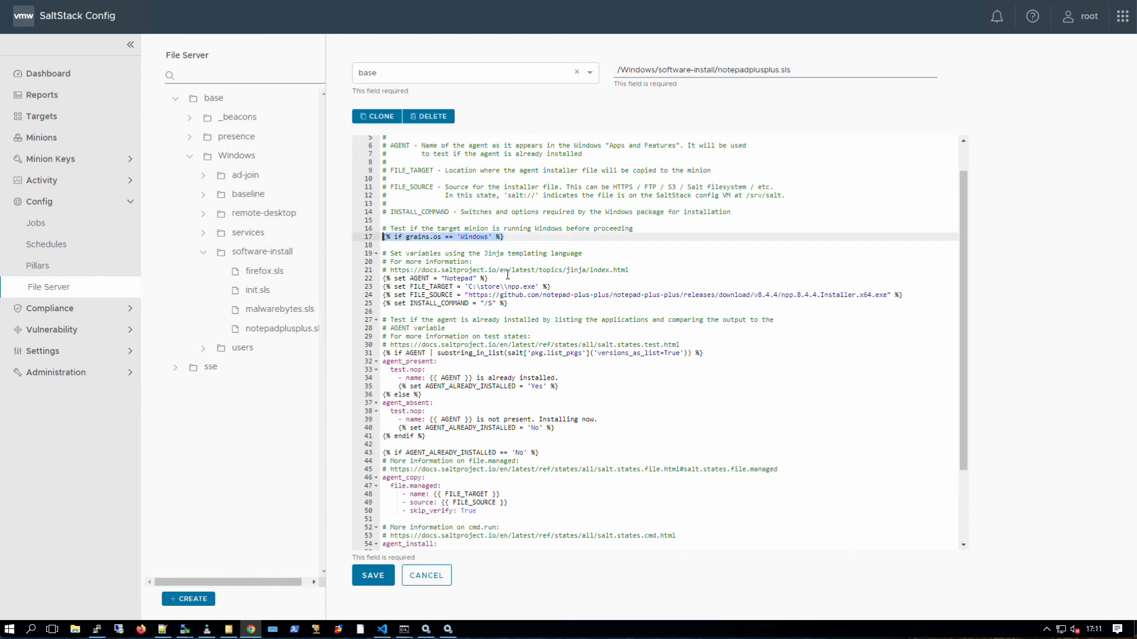
pyautogui.moveTo(506, 278); pyautogui.dragTo(383, 277)
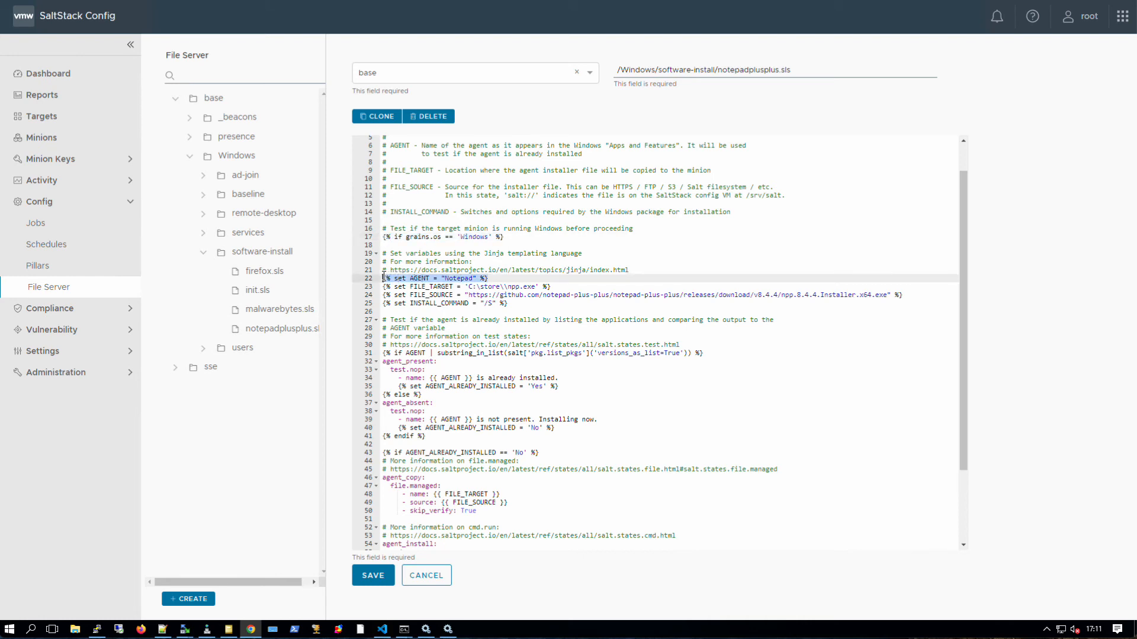
pyautogui.click(446, 279)
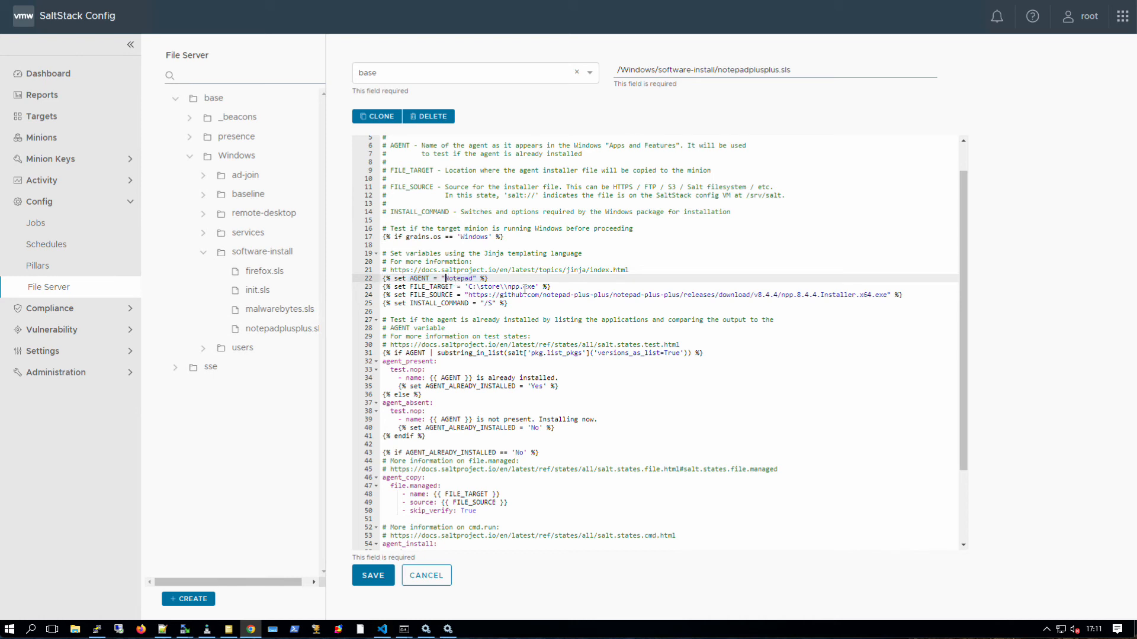
# - Keep FILE_TARGET as 'C:\store\\npp.exe' on line 23 and highlight the FILE_SOURCE installer URL
pyautogui.moveTo(536, 287); pyautogui.dragTo(469, 289)
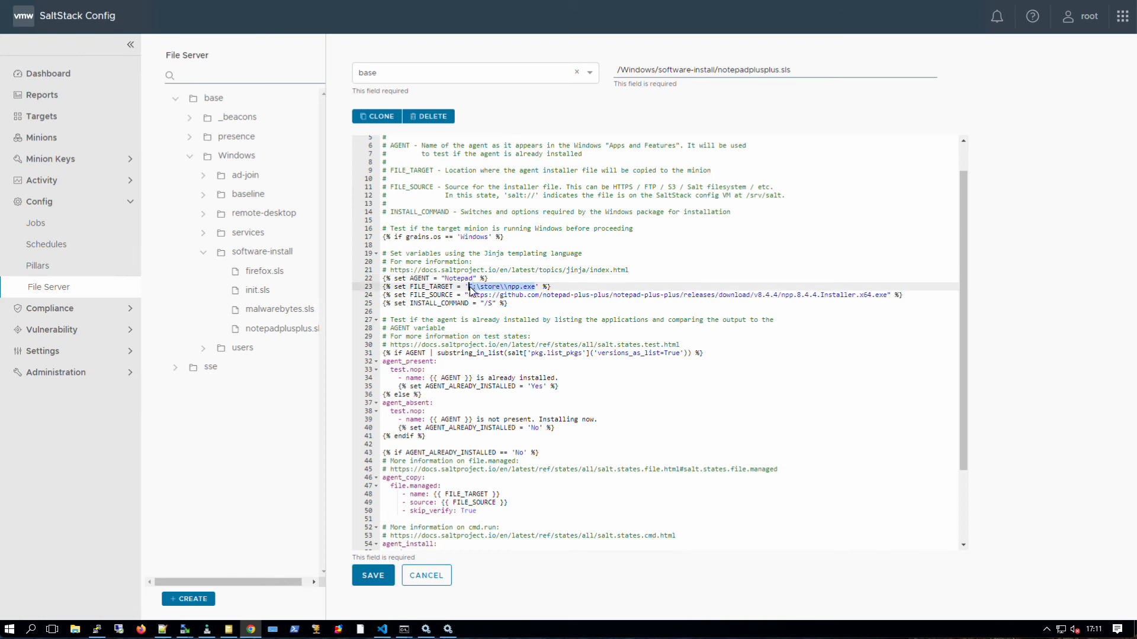
pyautogui.write('C:\\store\\npp.exe')
pyautogui.click(505, 287)
pyautogui.write('\\')
pyautogui.click(523, 286)
pyautogui.moveTo(503, 288); pyautogui.dragTo(500, 289)
pyautogui.press('BackSpace')
pyautogui.write('\\')
pyautogui.moveTo(469, 295); pyautogui.dragTo(888, 294)
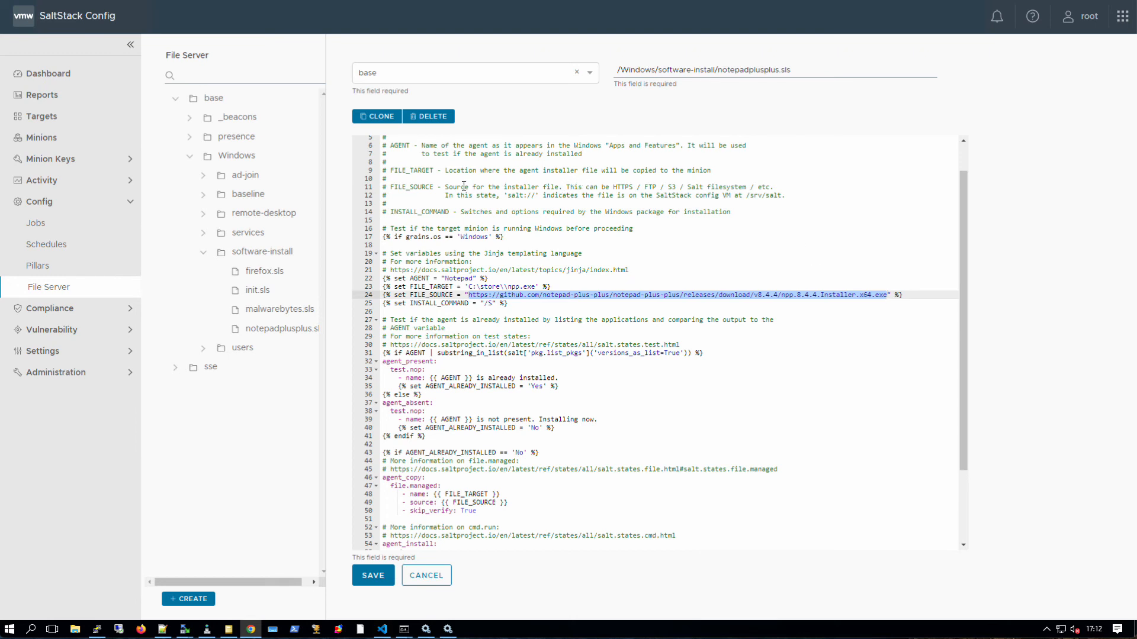
pyautogui.moveTo(444, 187); pyautogui.dragTo(812, 195)
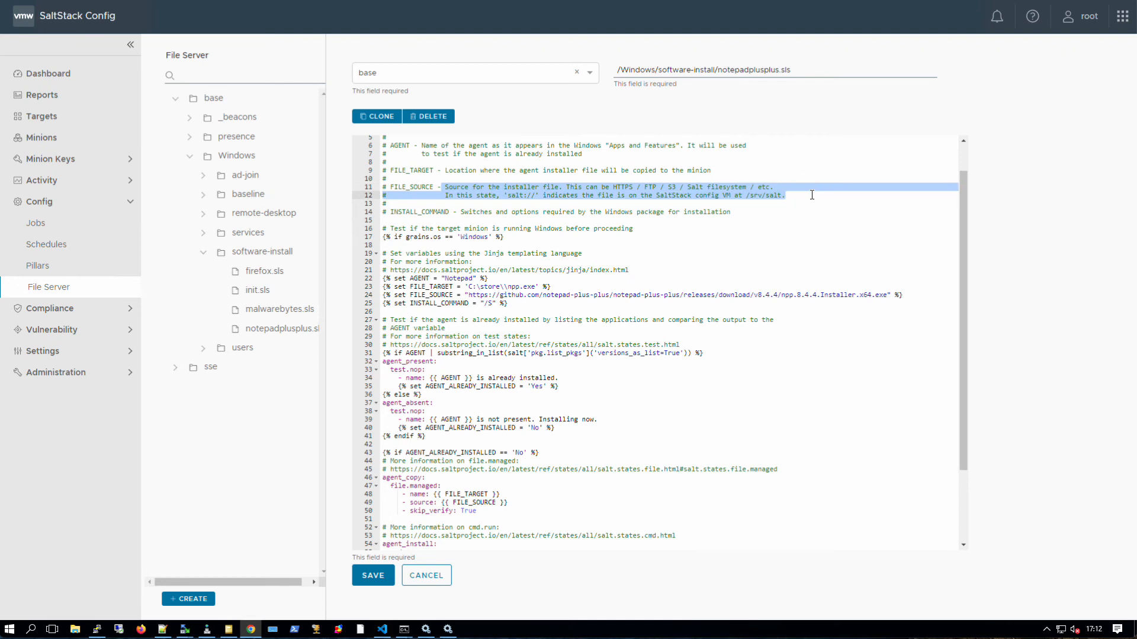
pyautogui.moveTo(507, 304); pyautogui.dragTo(376, 305)
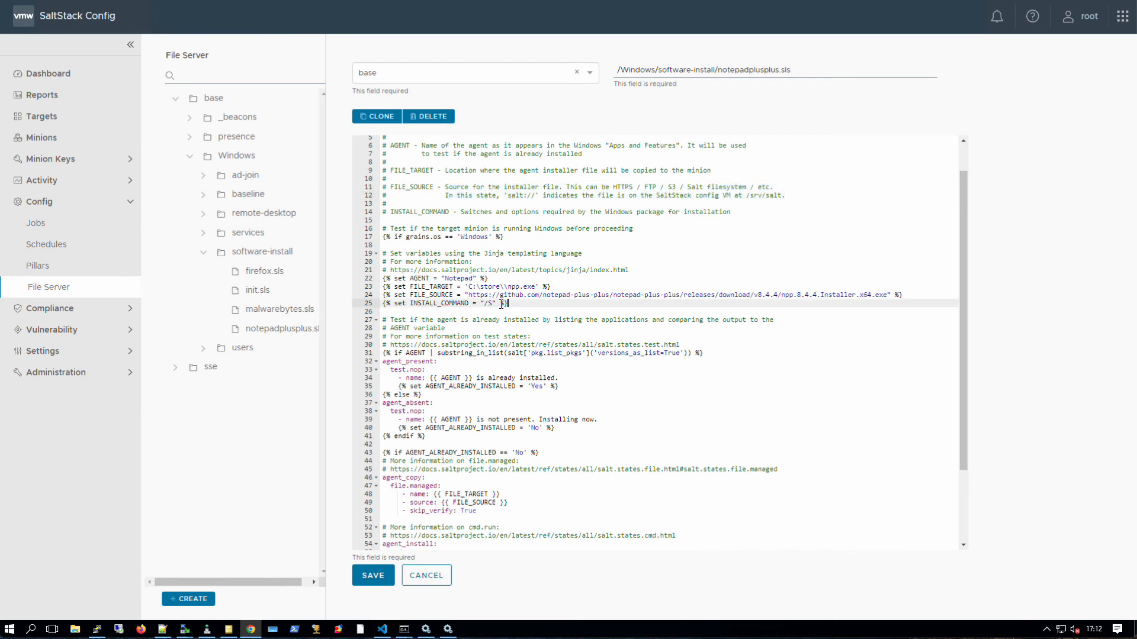
pyautogui.scroll(-2, 436, 314)
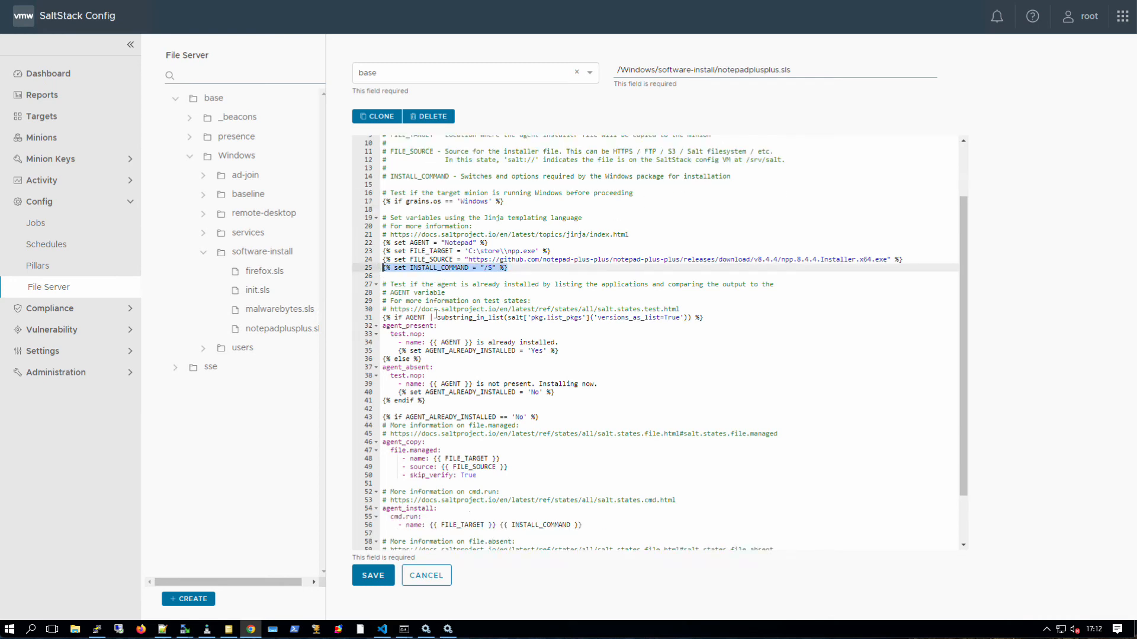
pyautogui.scroll(-1, 436, 314)
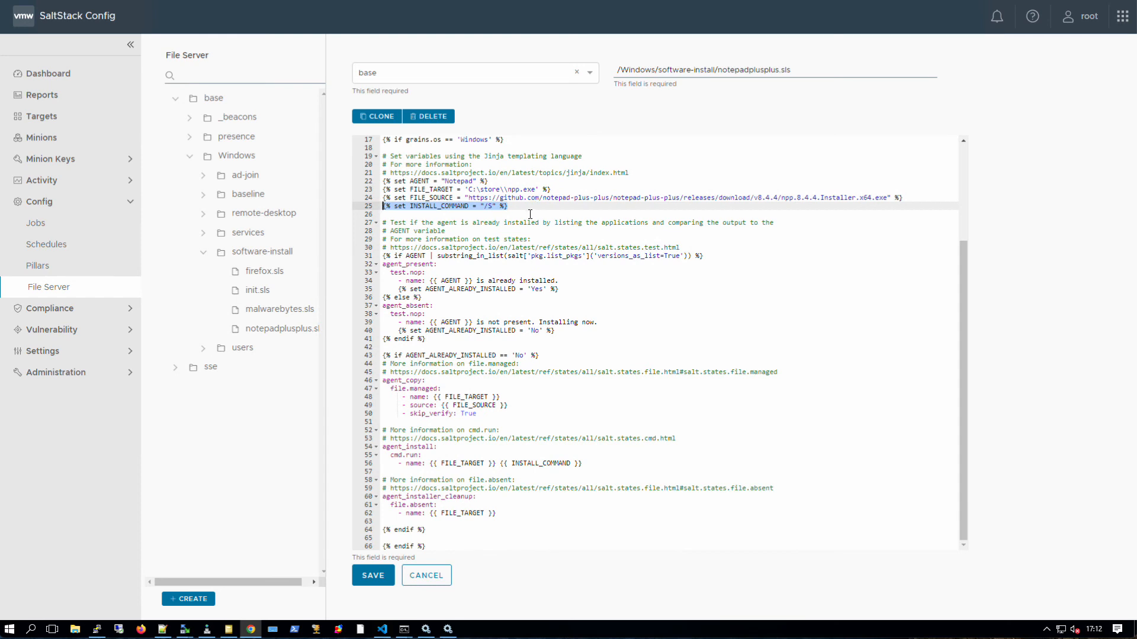
pyautogui.moveTo(382, 256); pyautogui.dragTo(673, 297)
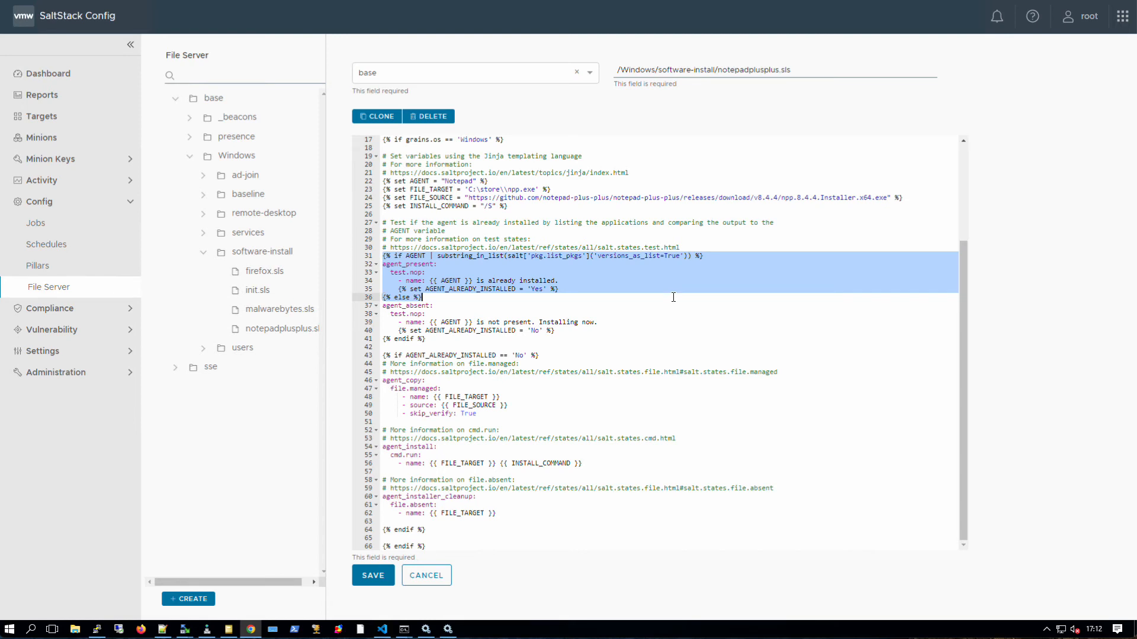
pyautogui.click(500, 281)
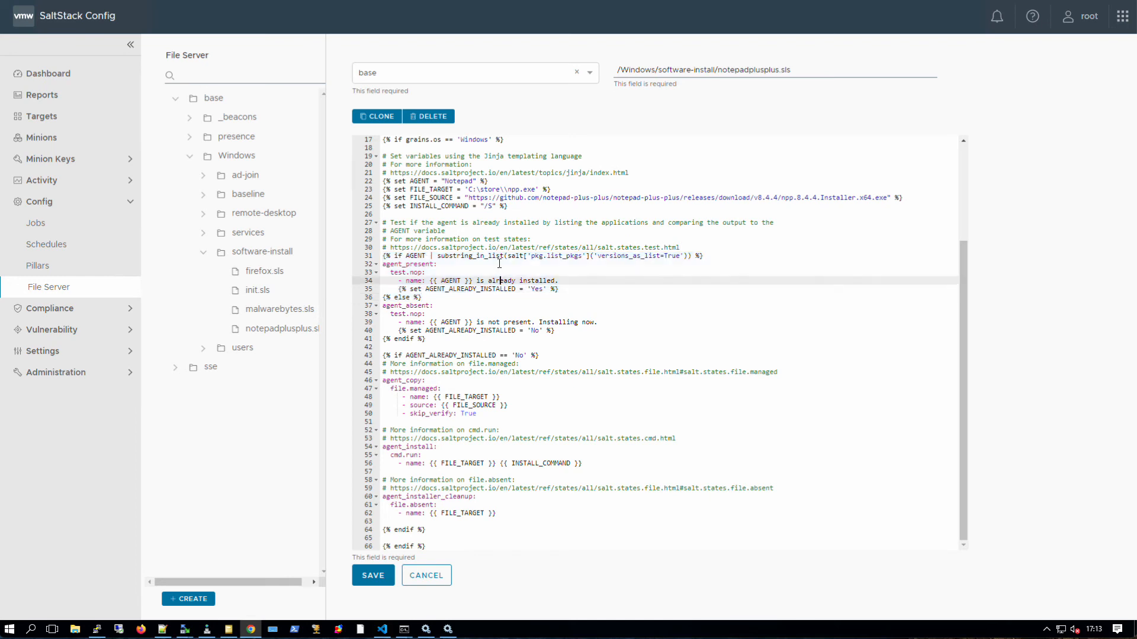
pyautogui.click(456, 256)
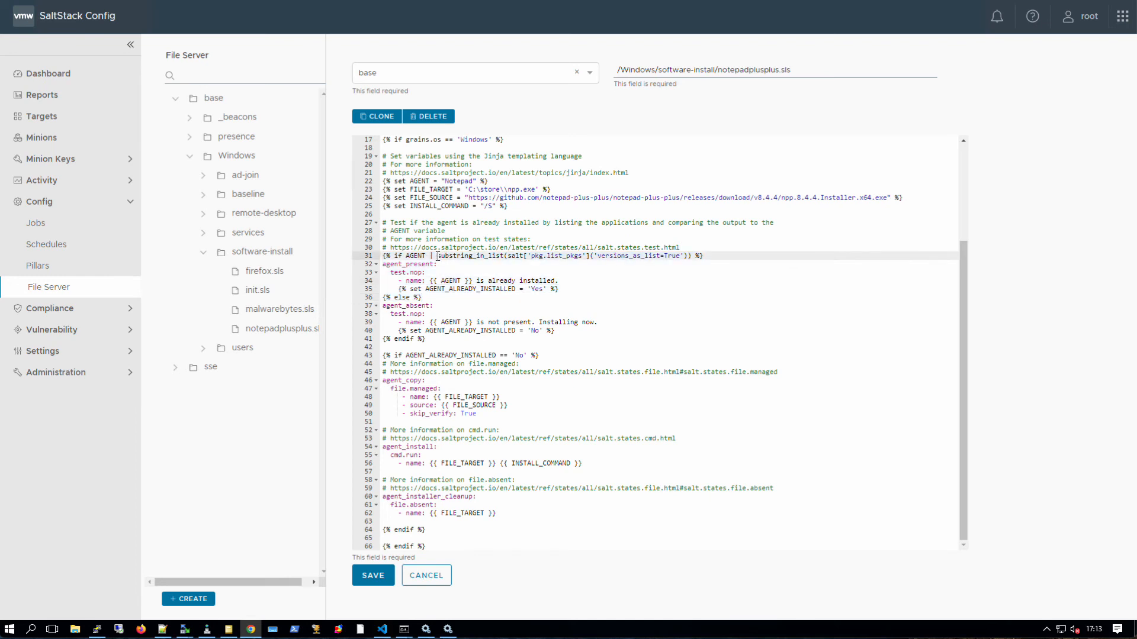
pyautogui.moveTo(531, 256); pyautogui.dragTo(582, 256)
pyautogui.moveTo(437, 256); pyautogui.dragTo(508, 256)
pyautogui.moveTo(597, 256); pyautogui.dragTo(682, 256)
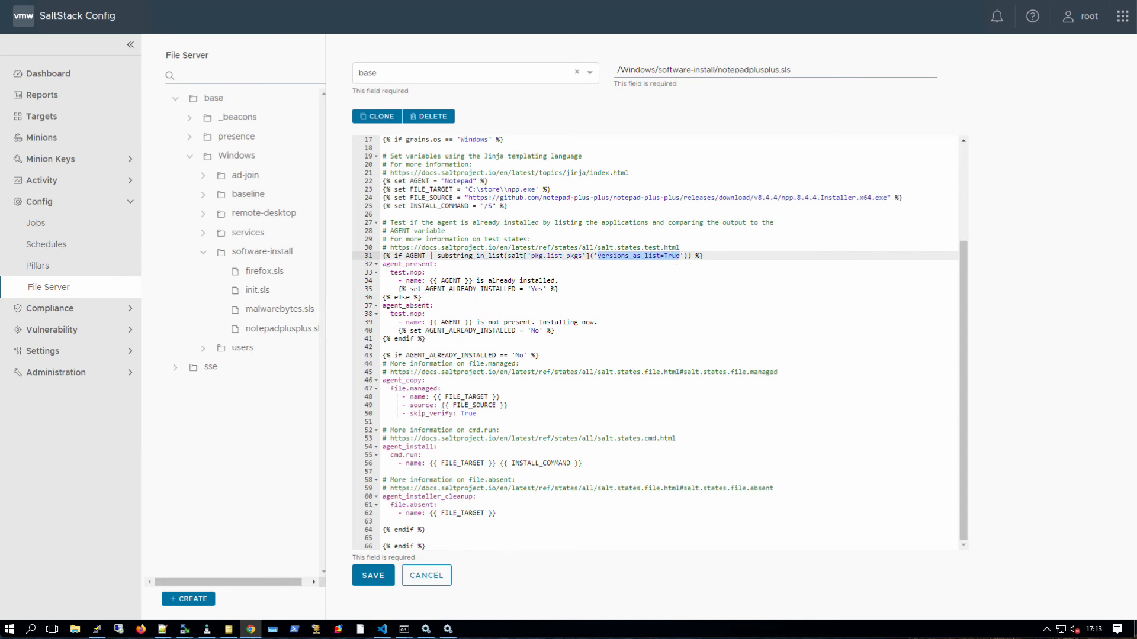
pyautogui.moveTo(384, 305); pyautogui.dragTo(594, 327)
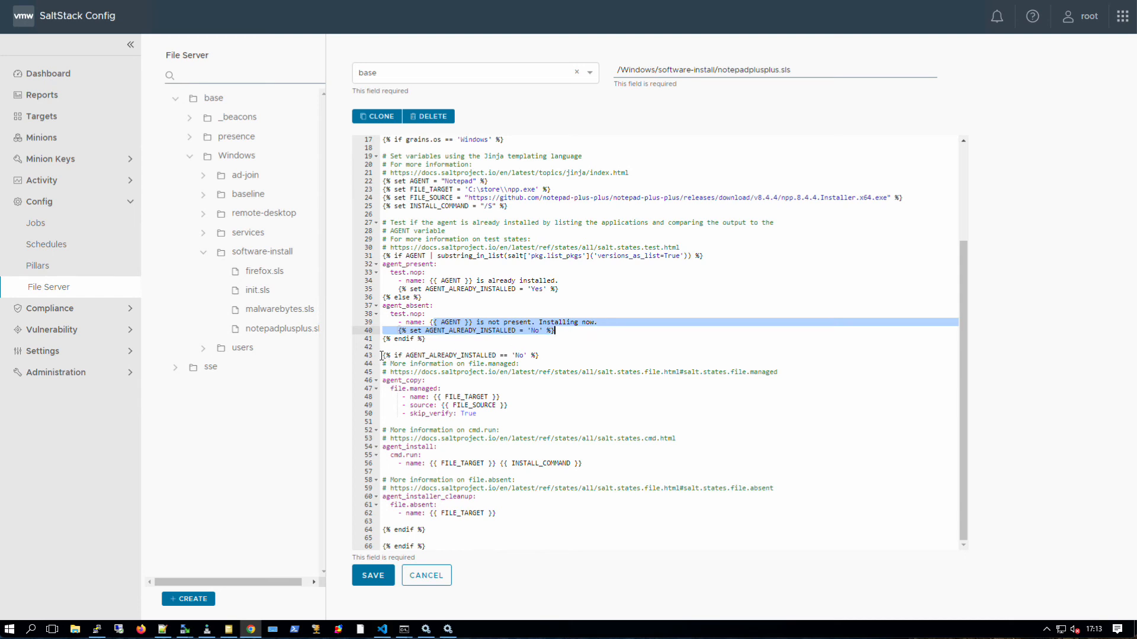
pyautogui.moveTo(382, 356); pyautogui.dragTo(496, 355)
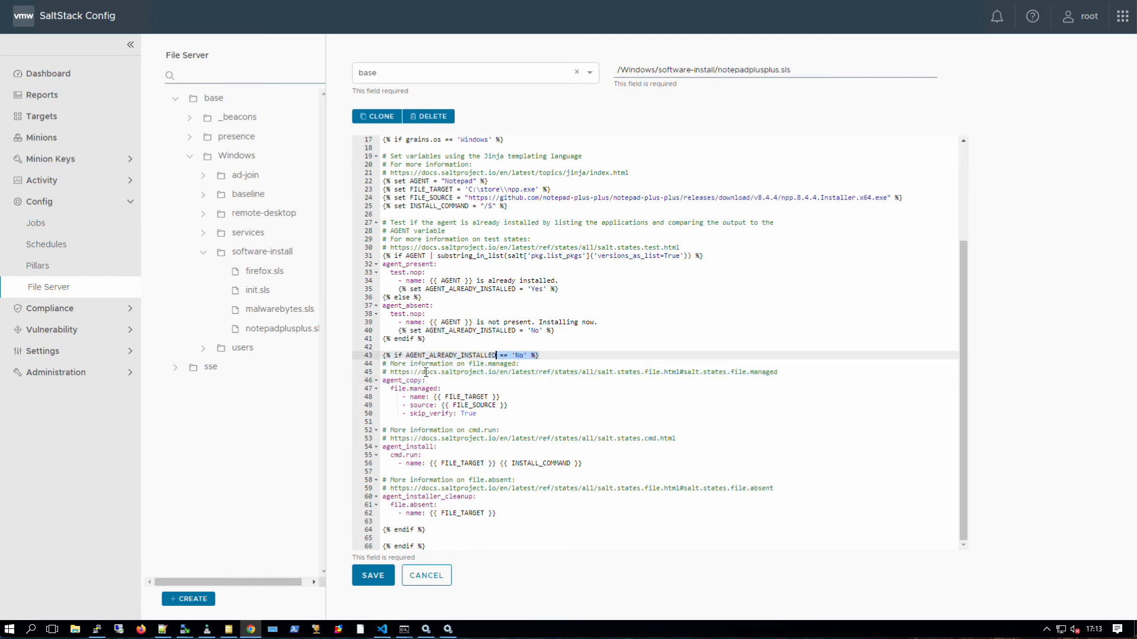
pyautogui.click(455, 396)
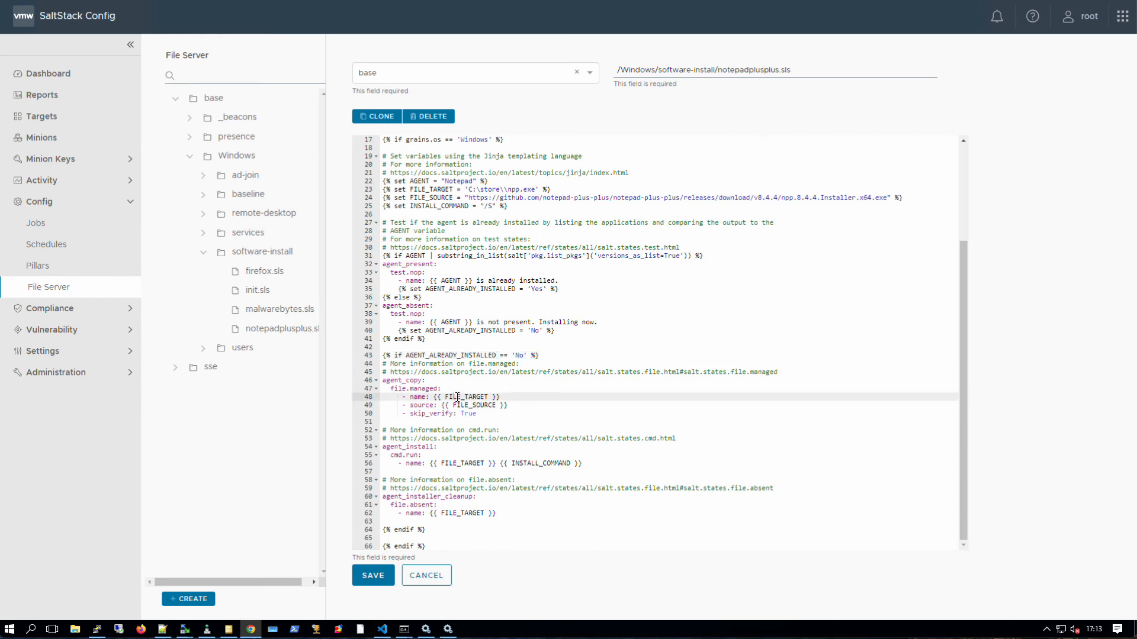
pyautogui.moveTo(477, 414); pyautogui.dragTo(412, 414)
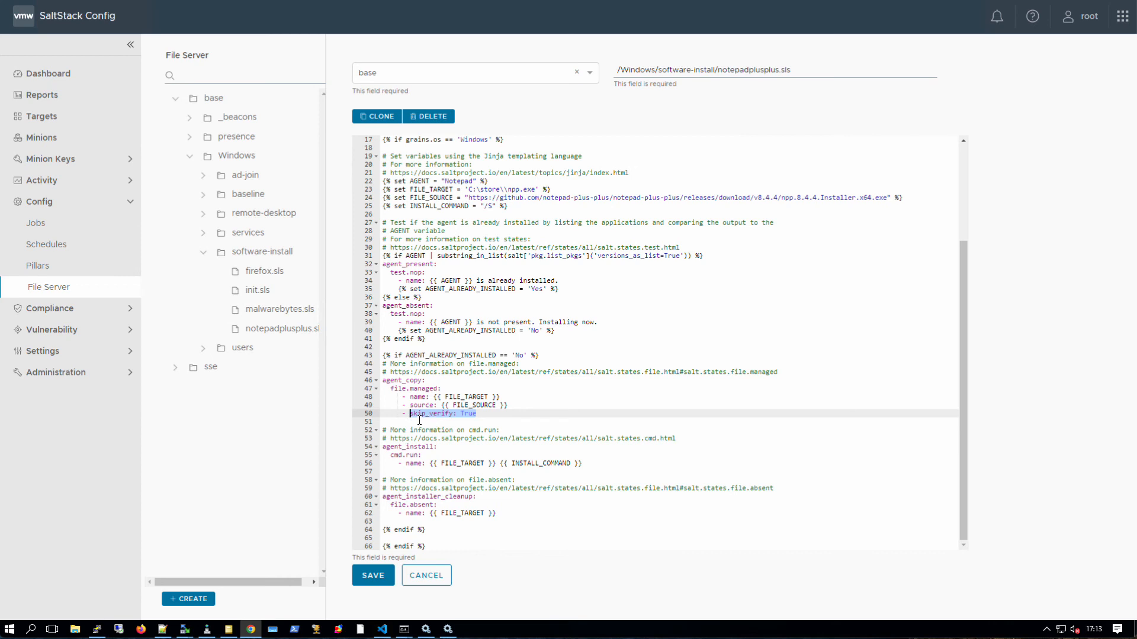
pyautogui.rightClick(435, 449)
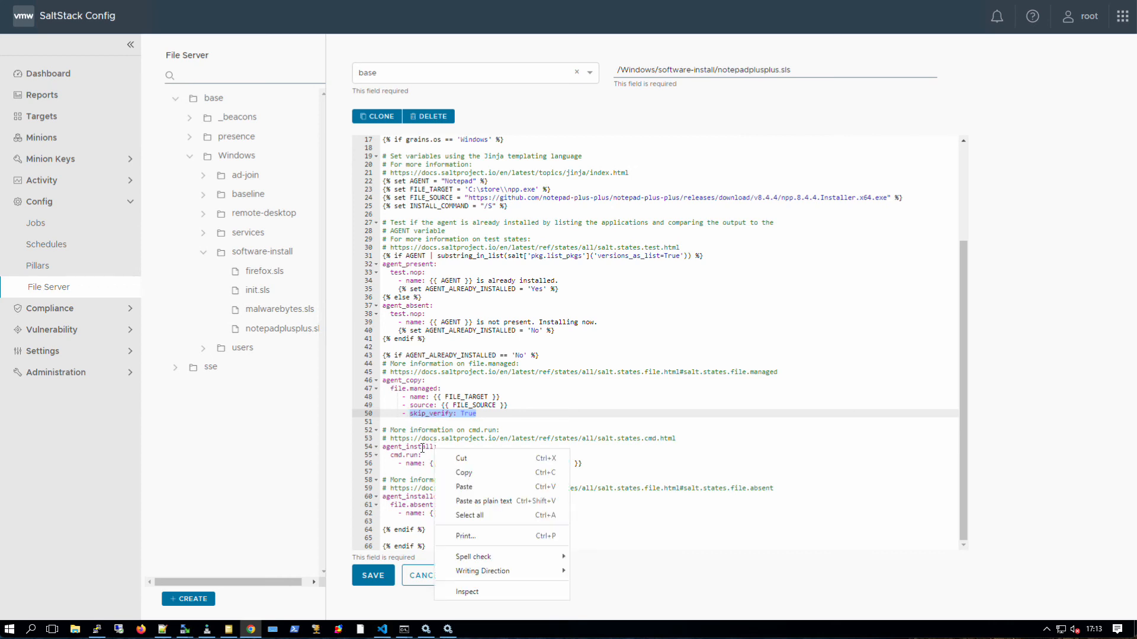
pyautogui.click(430, 448)
pyautogui.moveTo(421, 455); pyautogui.dragTo(389, 456)
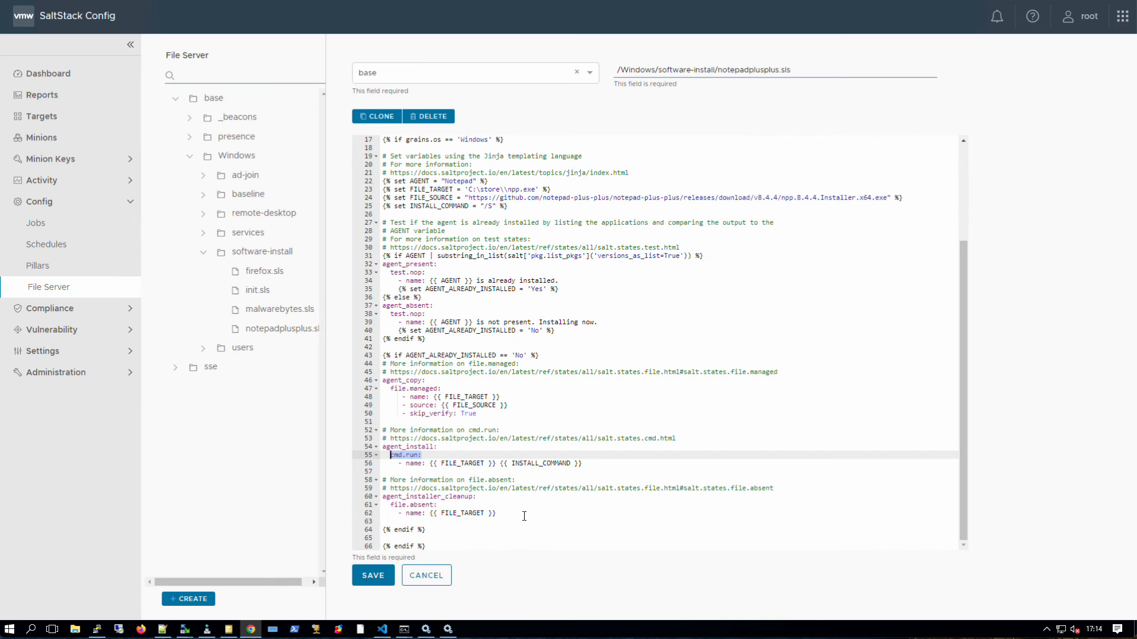
pyautogui.moveTo(434, 546); pyautogui.dragTo(379, 528)
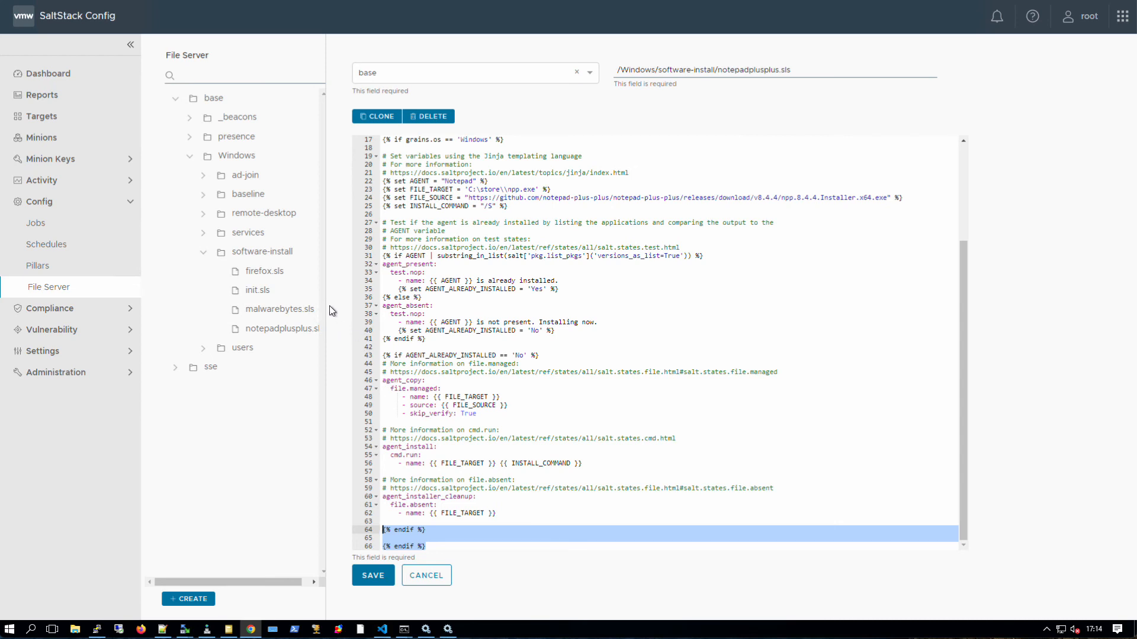
# - Open software-install's init.sls and review its notepadplusplus, malwarebytes and firefox includes, leaving them unchanged
pyautogui.click(270, 292)
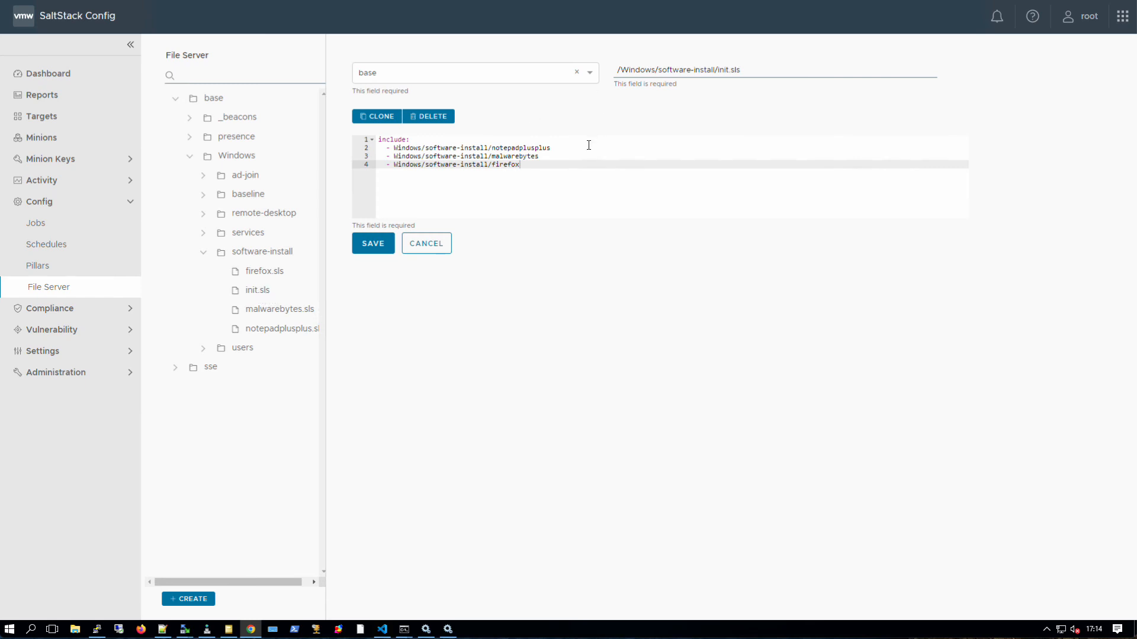
pyautogui.moveTo(546, 163); pyautogui.dragTo(492, 147)
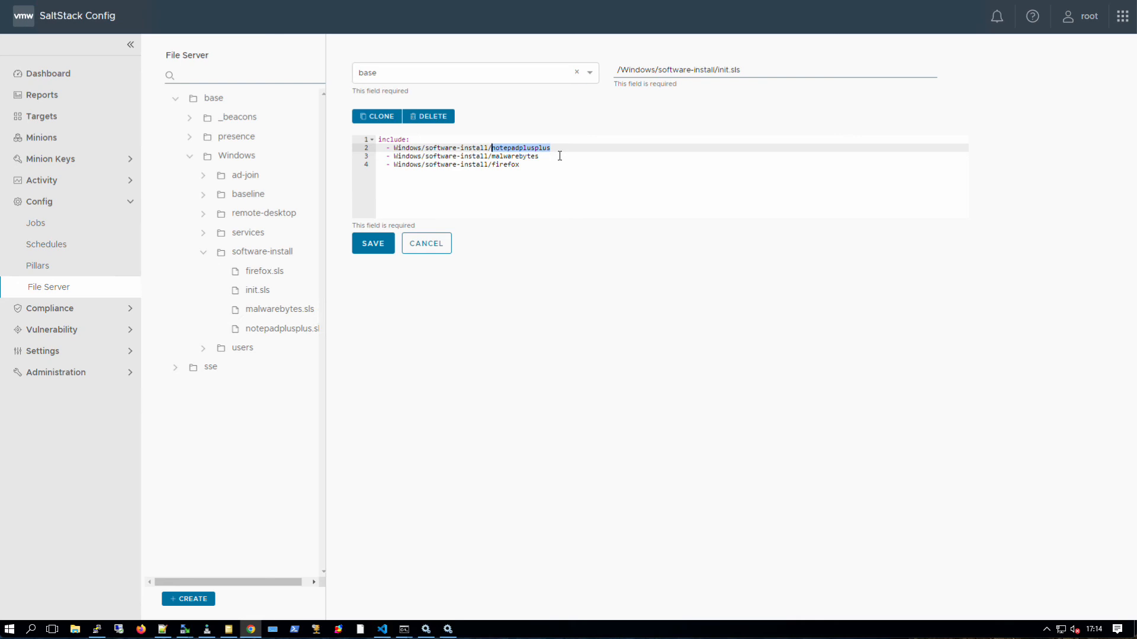
pyautogui.click(559, 156)
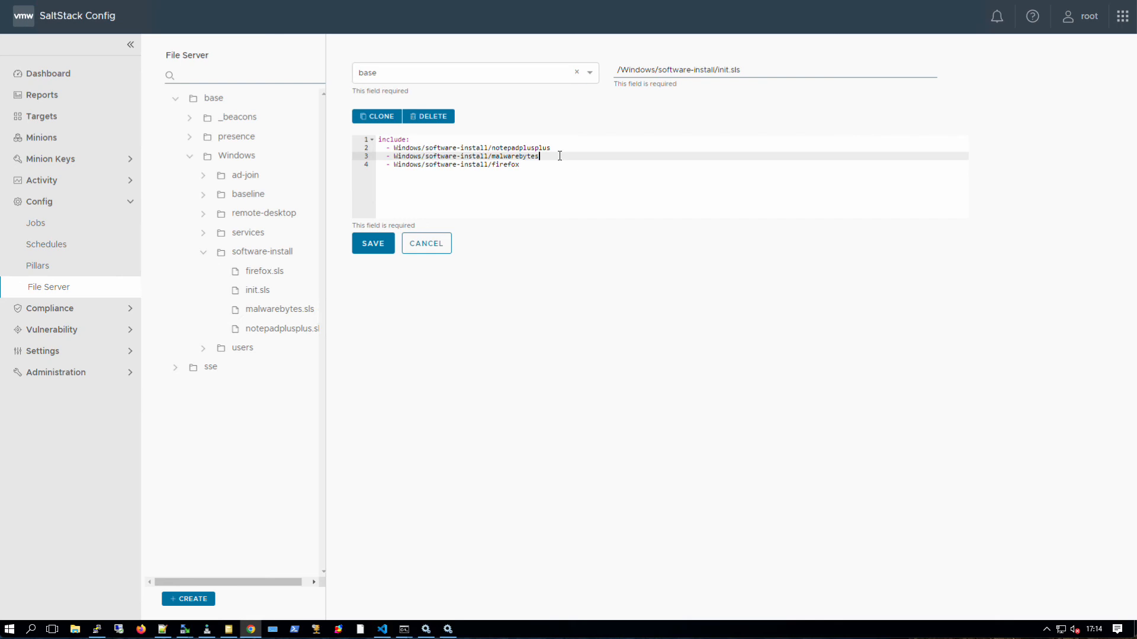
pyautogui.write('.sls')
pyautogui.press('BackSpace')
pyautogui.press('BackSpace')
pyautogui.press('BackSpace')
pyautogui.press('BackSpace')
pyautogui.write('/sls')
pyautogui.press('BackSpace')
pyautogui.press('BackSpace')
pyautogui.press('BackSpace')
pyautogui.press('BackSpace')
# - Open the baseline folder's init.sls and point out its include list and the base: prefix
pyautogui.click(202, 254)
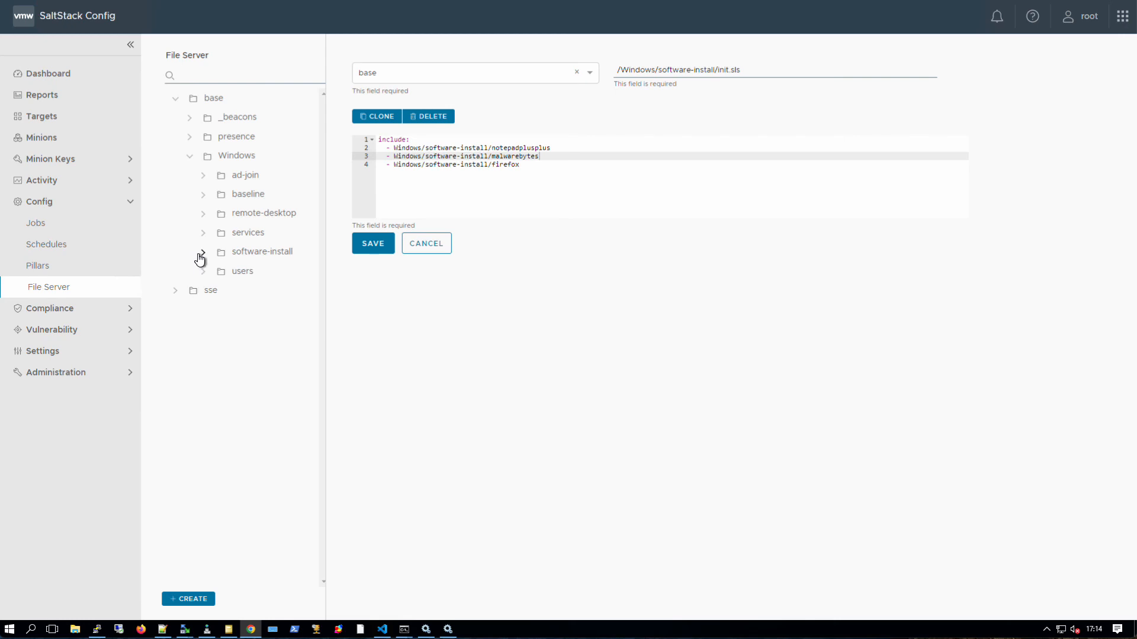
pyautogui.click(205, 195)
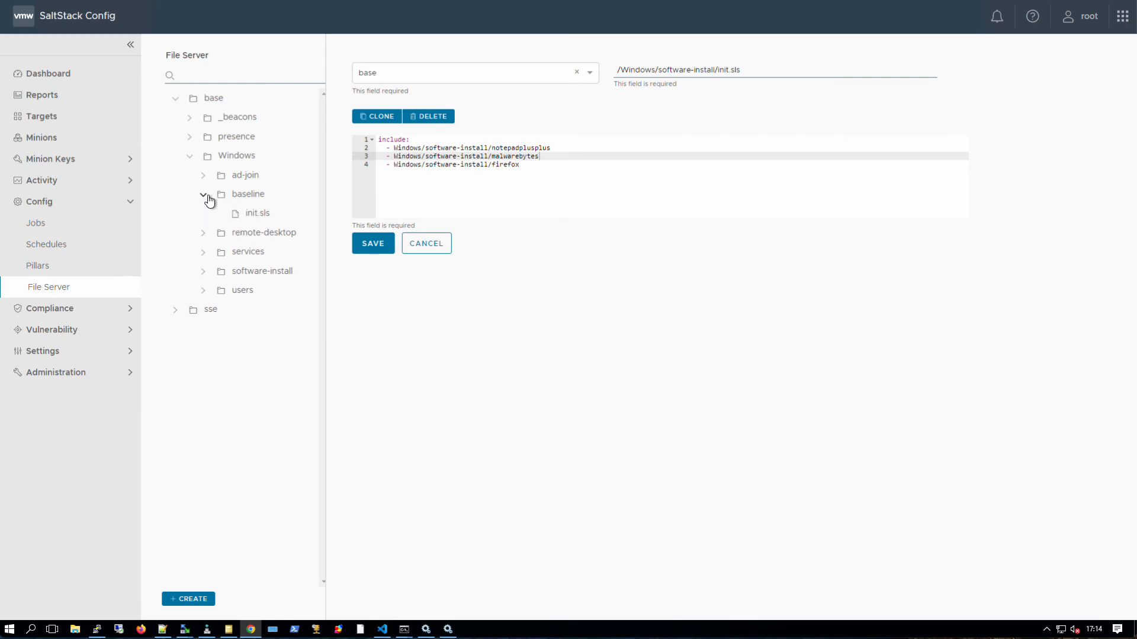
pyautogui.click(254, 217)
pyautogui.moveTo(378, 139); pyautogui.dragTo(477, 188)
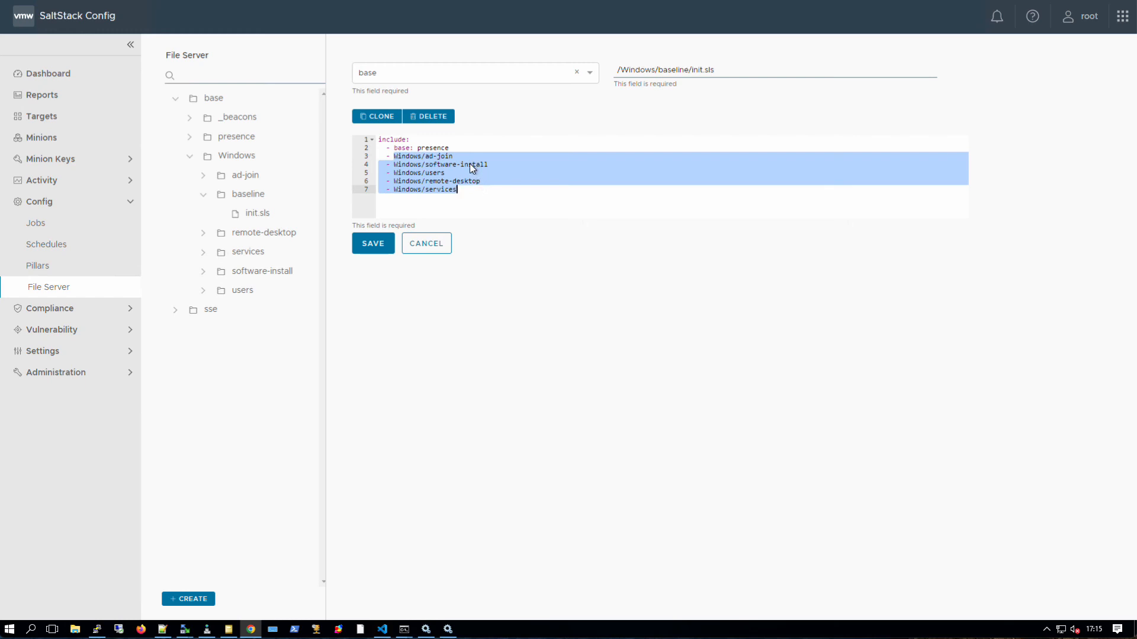
pyautogui.click(454, 148)
pyautogui.moveTo(417, 148); pyautogui.dragTo(395, 151)
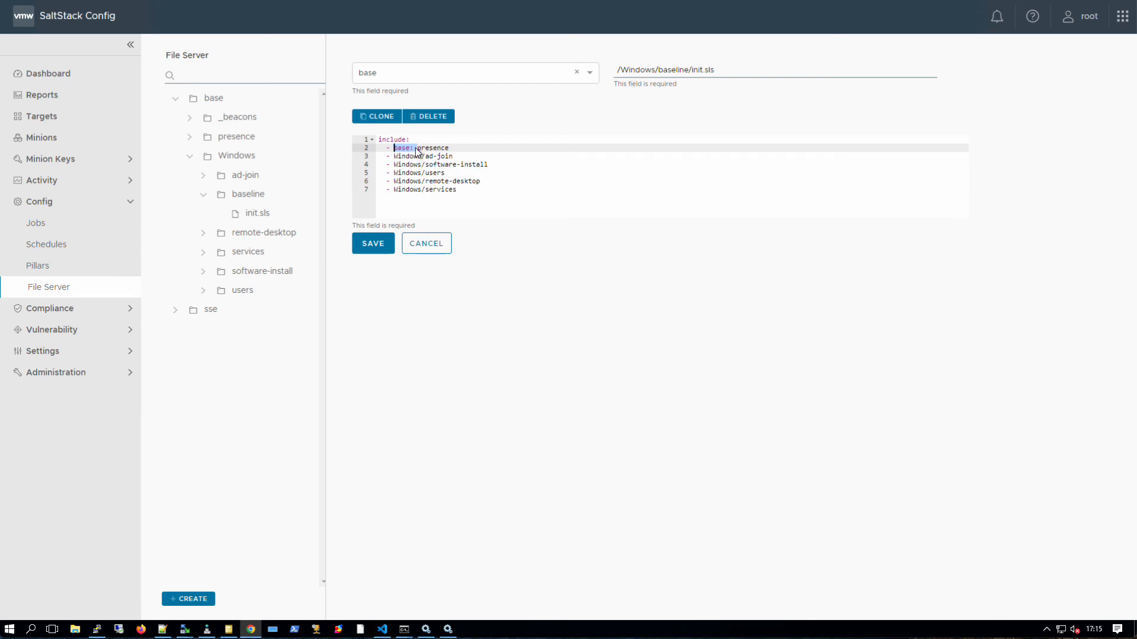
pyautogui.click(411, 148)
pyautogui.hotkey('shift', 'Home')
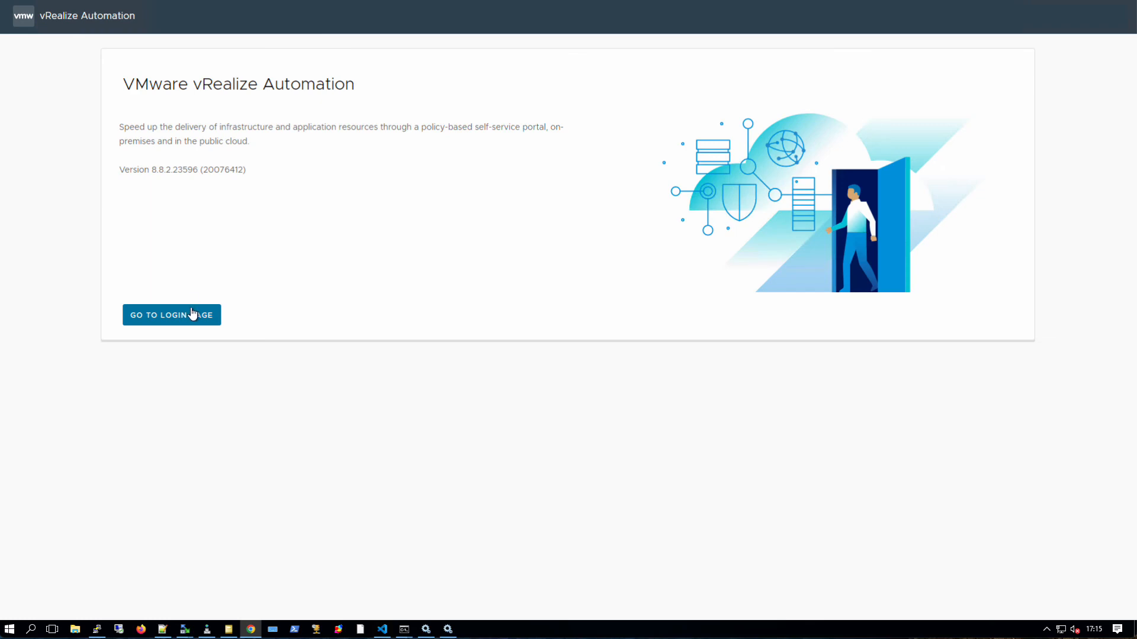
# - Sign in to vRealize Automation with the admin username and password, re-entering the password once
pyautogui.click(193, 314)
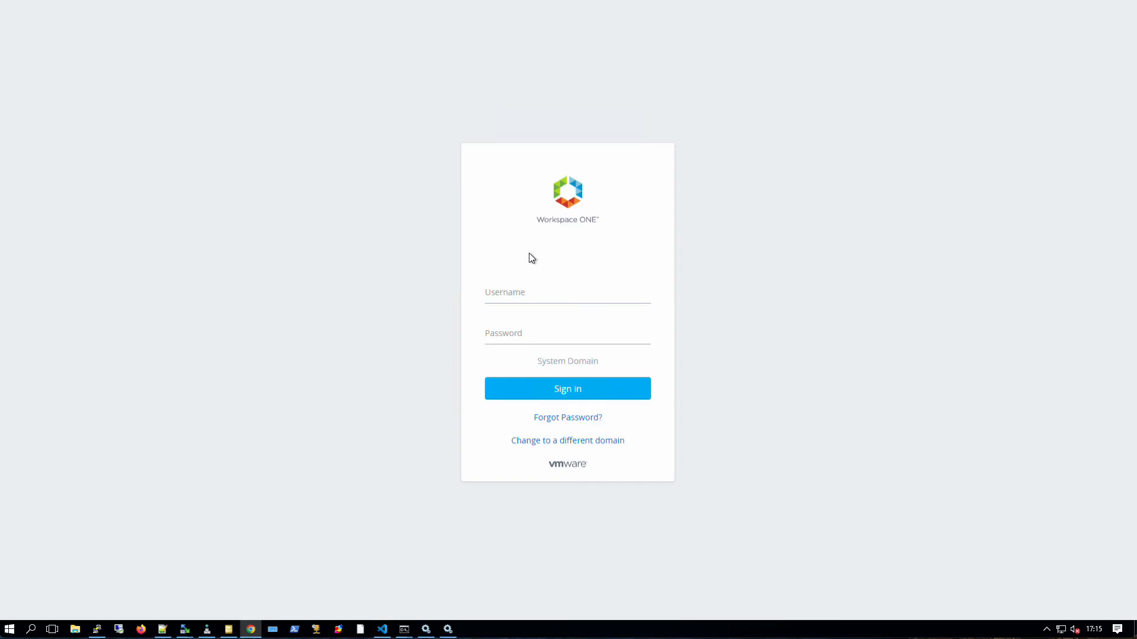
pyautogui.click(529, 298)
pyautogui.write('configadmin')
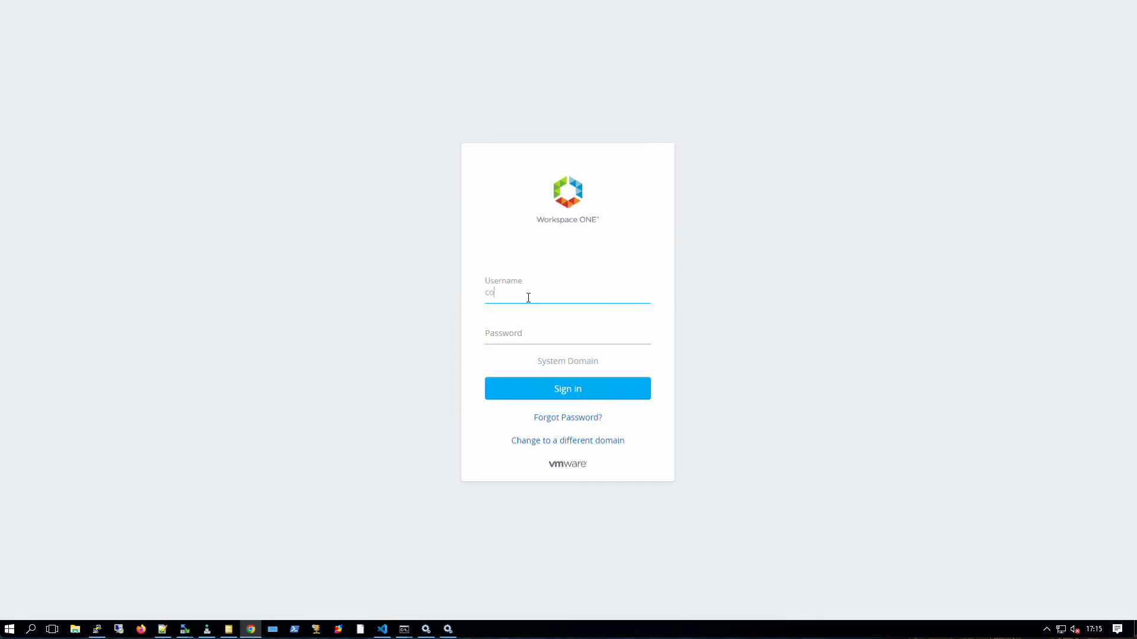
pyautogui.press('Tab')
pyautogui.write('******')
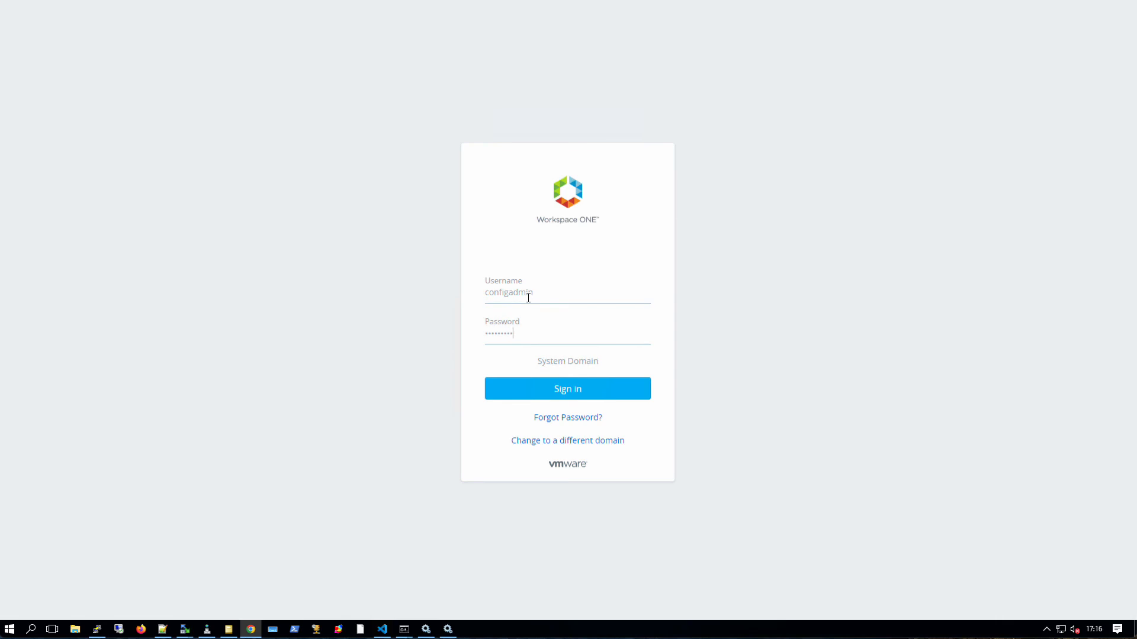
pyautogui.press('Return')
pyautogui.click(524, 314)
pyautogui.write('******')
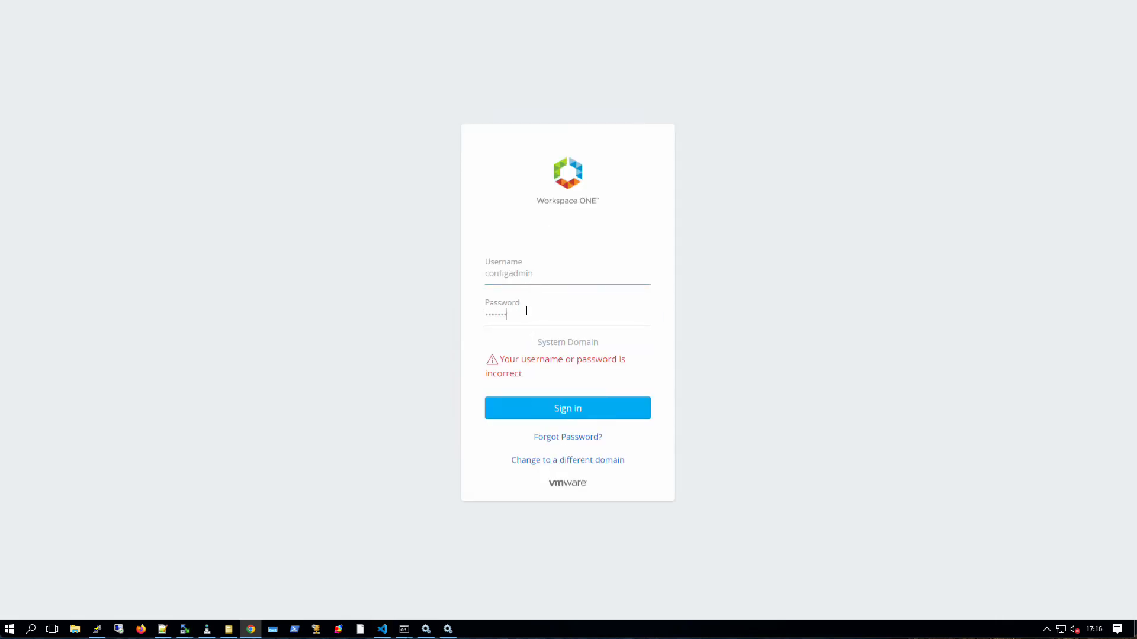
pyautogui.press('Return')
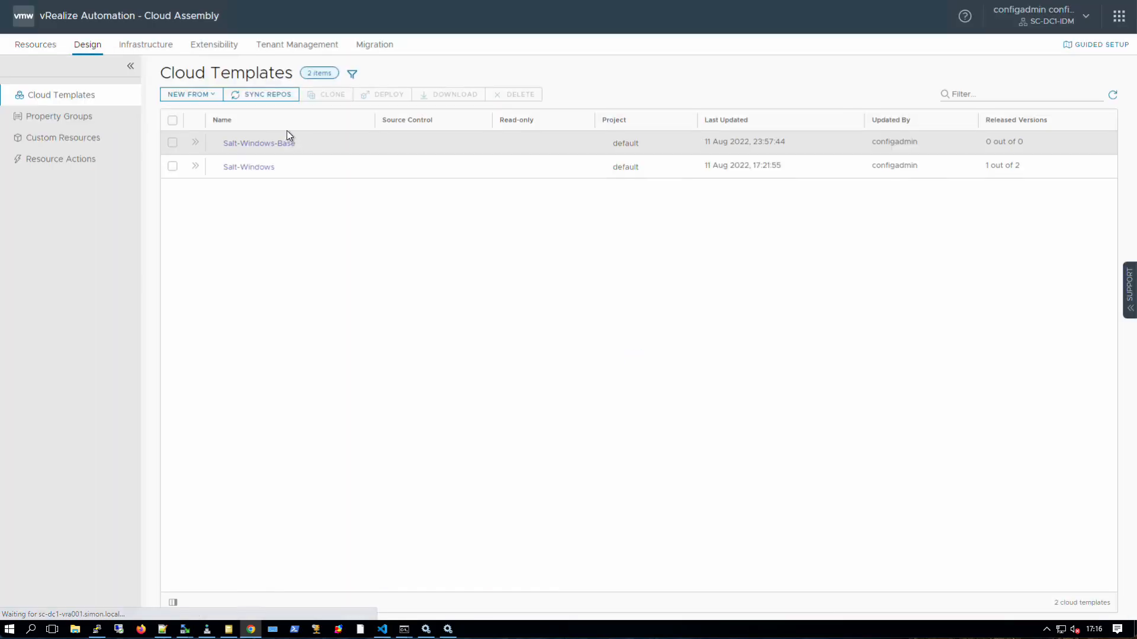
# - Open the Salt-Windows template and confirm its stateFiles entry is /Windows/baseline/init.sls, leaving it unchanged
pyautogui.click(256, 168)
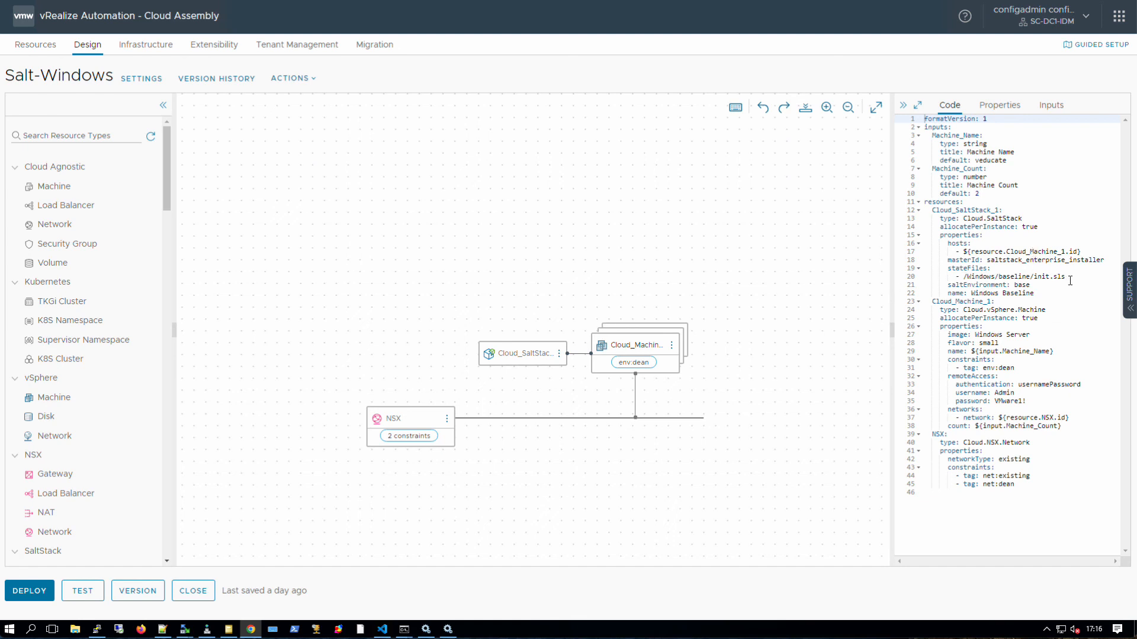
pyautogui.moveTo(1071, 279); pyautogui.dragTo(919, 274)
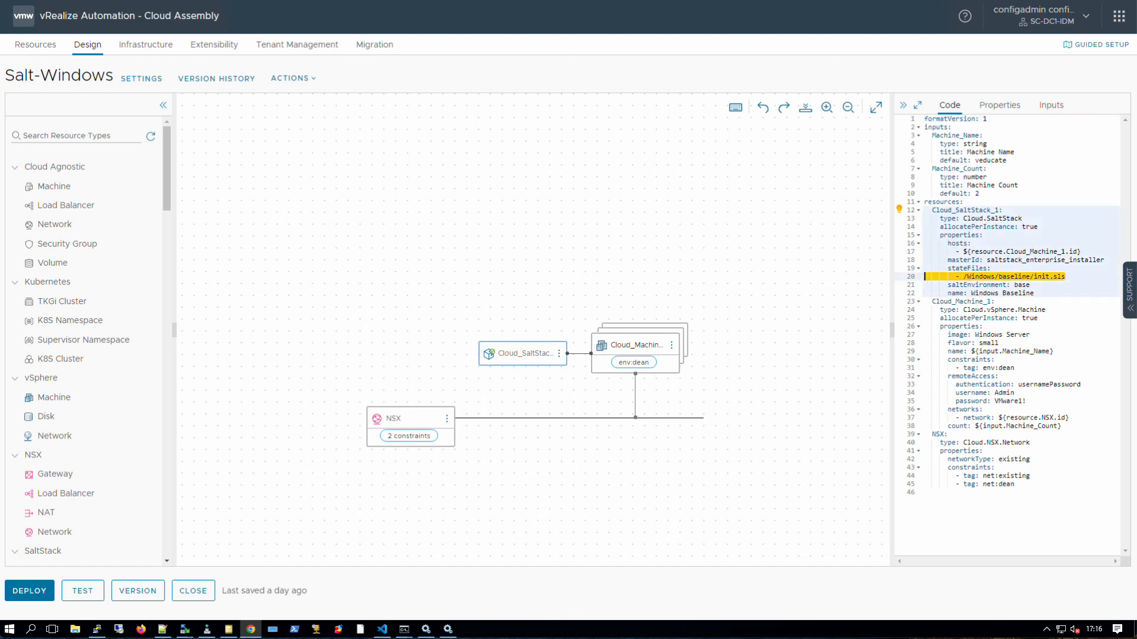
pyautogui.click(1069, 277)
pyautogui.press('Return')
pyautogui.write('- -')
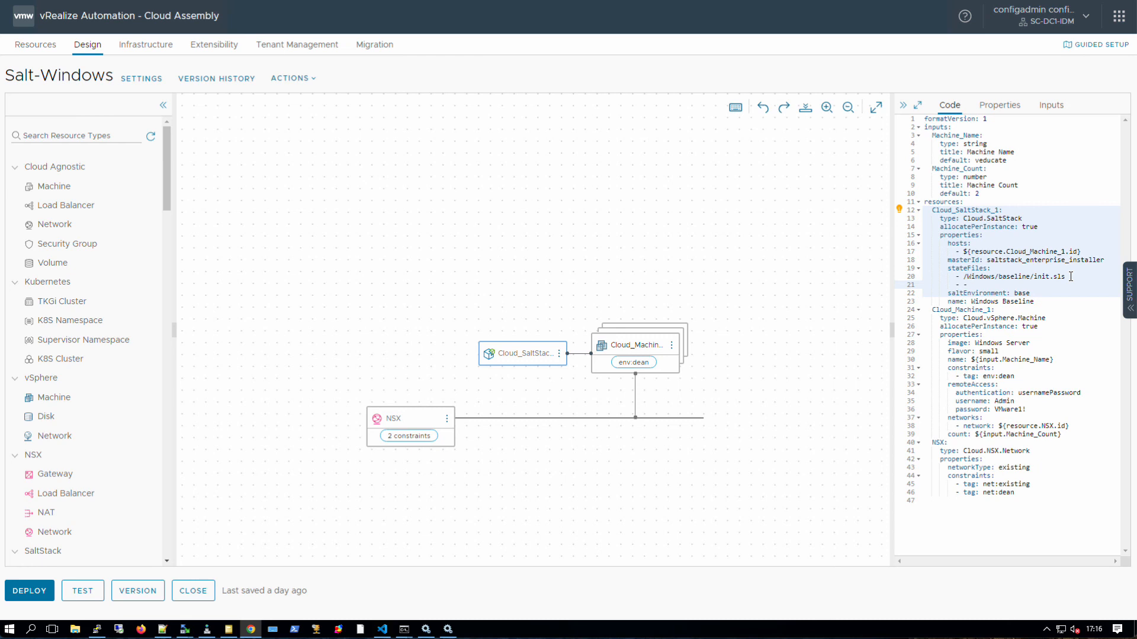
pyautogui.press('BackSpace')
pyautogui.press('BackSpace')
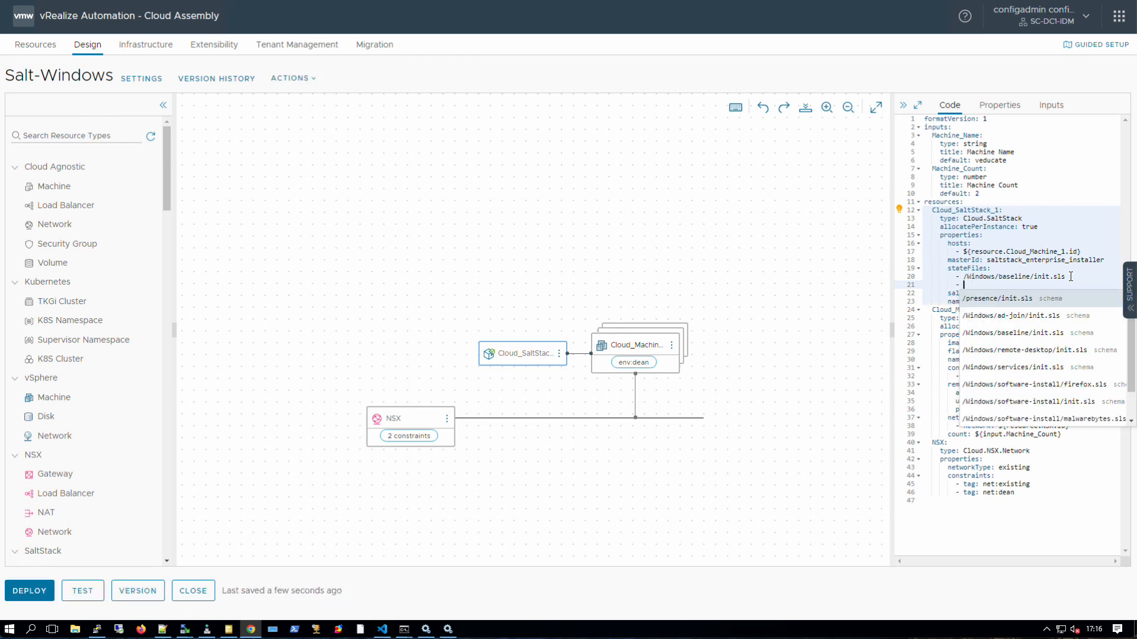
pyautogui.press('BackSpace')
pyautogui.press('BackSpace')
pyautogui.press('BackSpace')
pyautogui.press('BackSpace')
pyautogui.press('BackSpace')
pyautogui.press('BackSpace')
pyautogui.press('BackSpace')
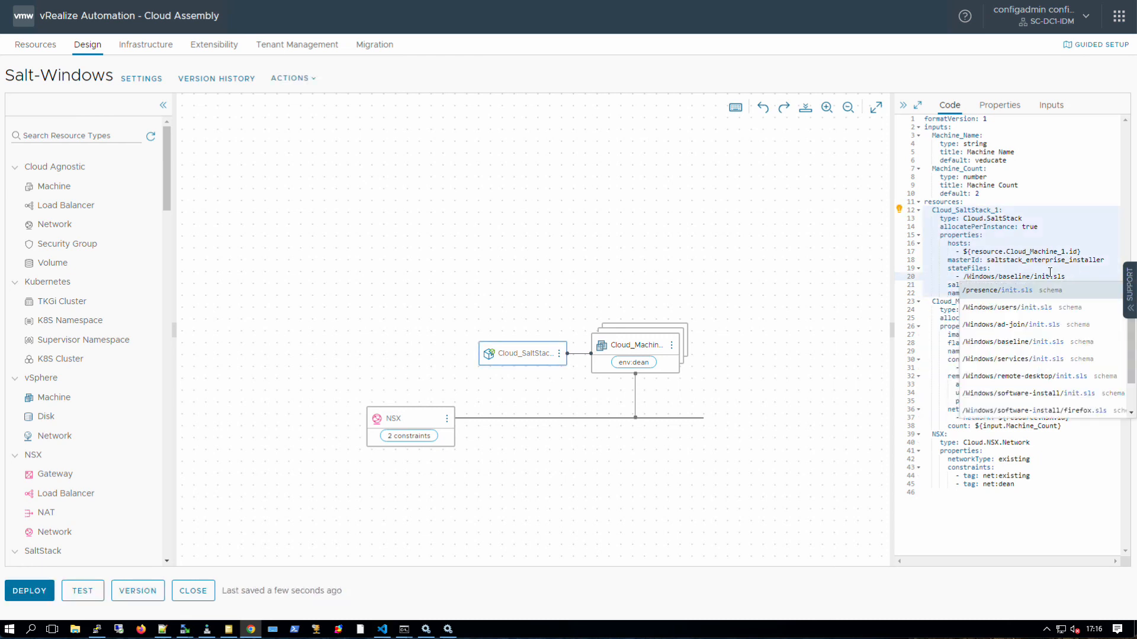
pyautogui.click(1048, 271)
# - Review the saltEnvironment base value, both allocatePerInstance settings and the machine count, then go to Deployments
pyautogui.moveTo(1031, 286); pyautogui.dragTo(998, 285)
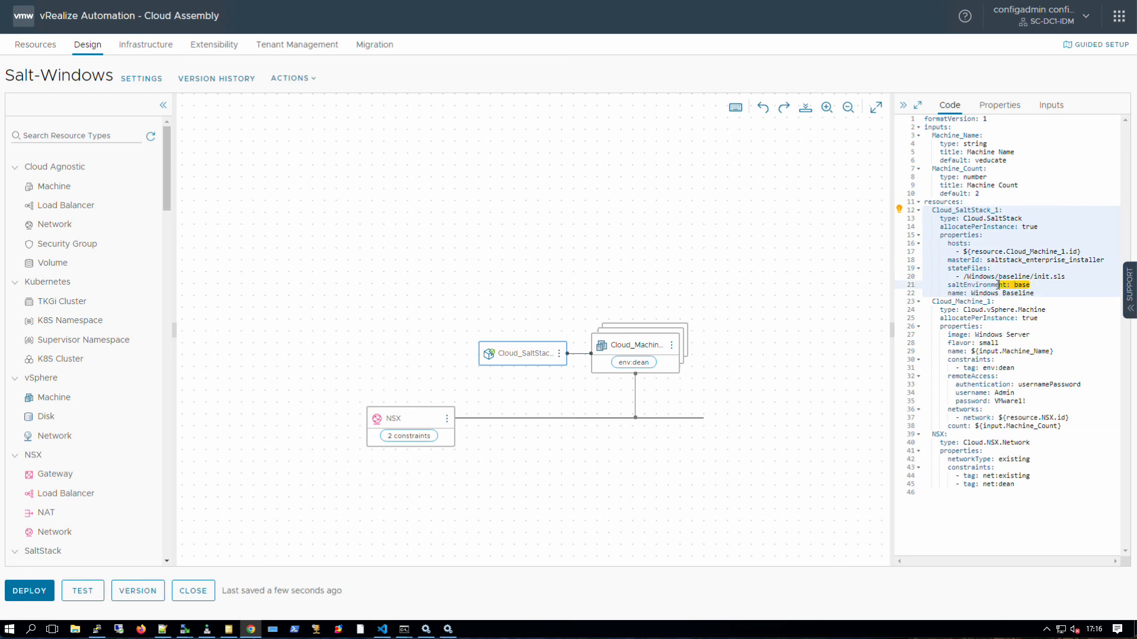
pyautogui.moveTo(1042, 227); pyautogui.dragTo(921, 229)
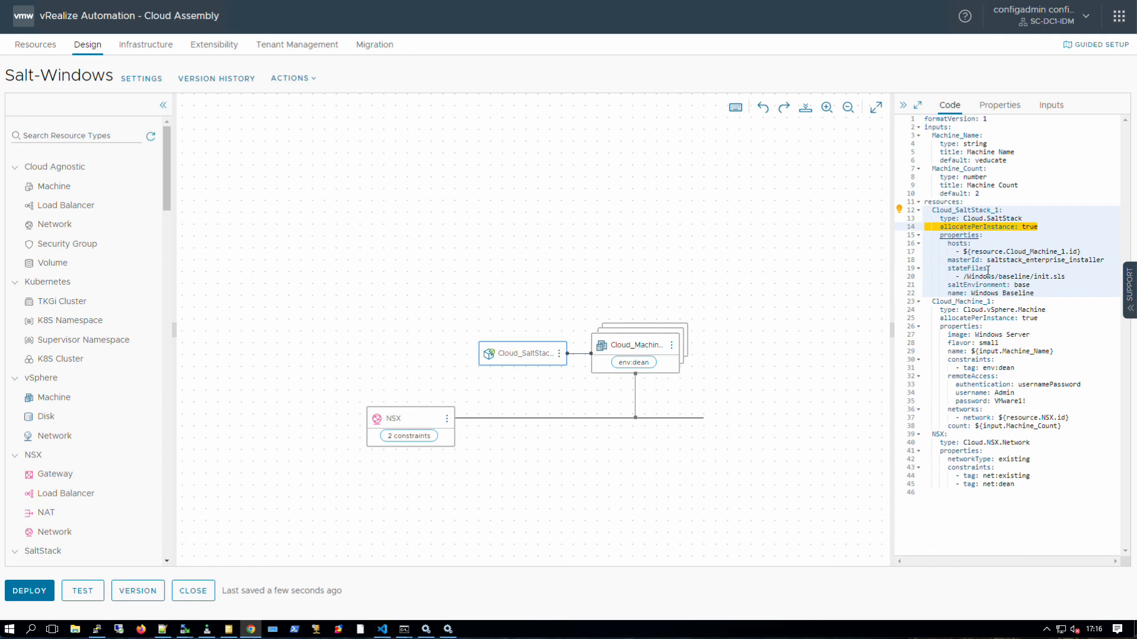
pyautogui.click(1053, 320)
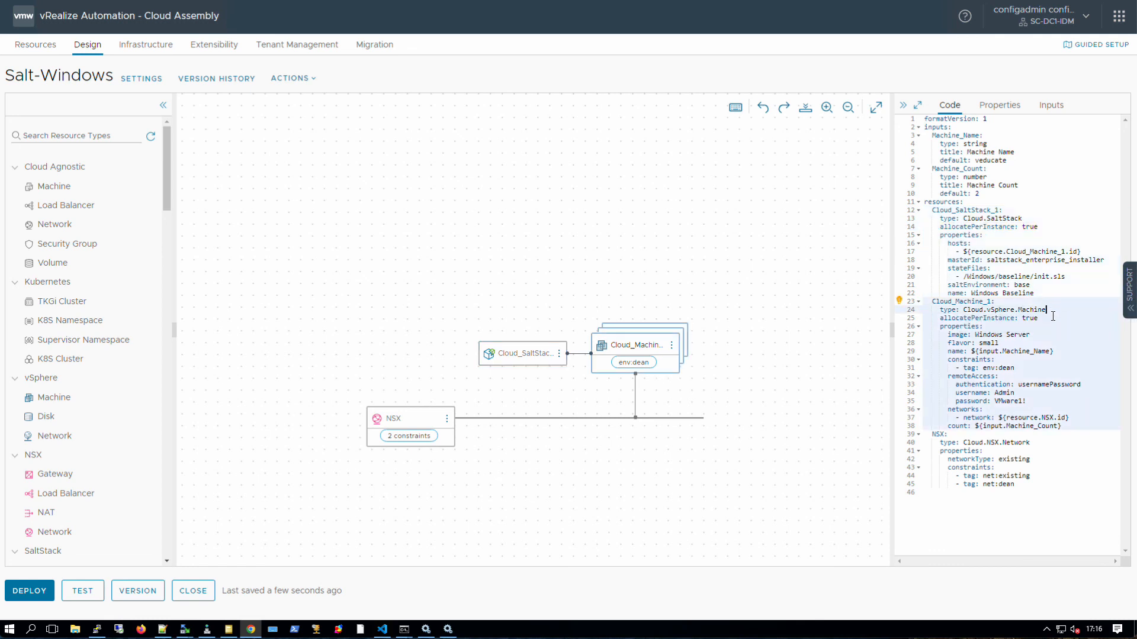
pyautogui.moveTo(1039, 319); pyautogui.dragTo(920, 318)
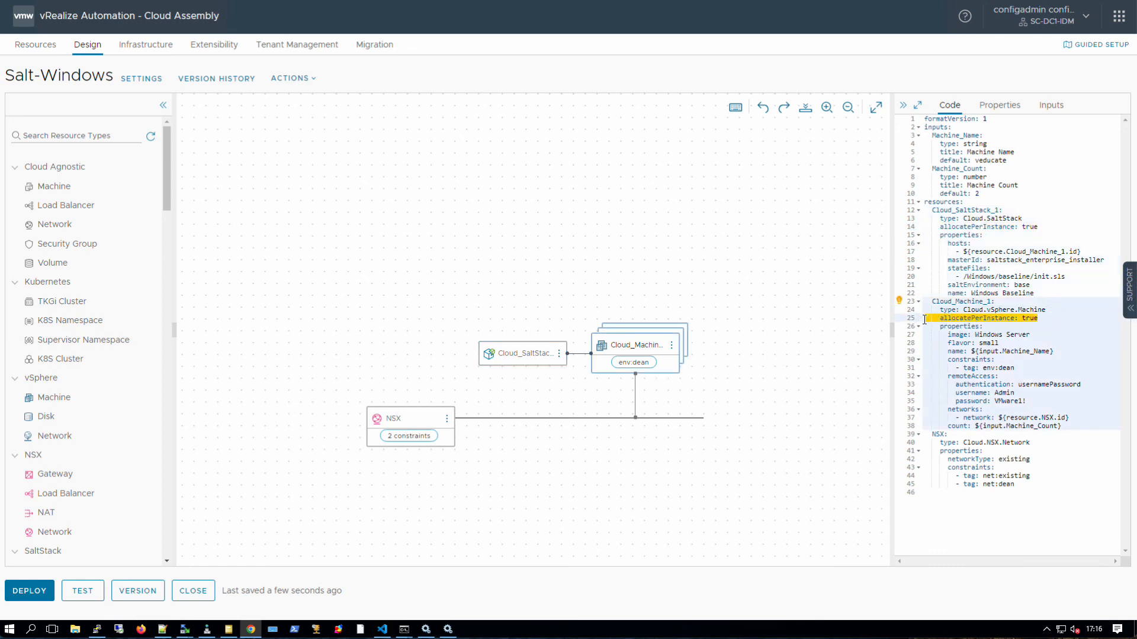
pyautogui.moveTo(1074, 426); pyautogui.dragTo(924, 426)
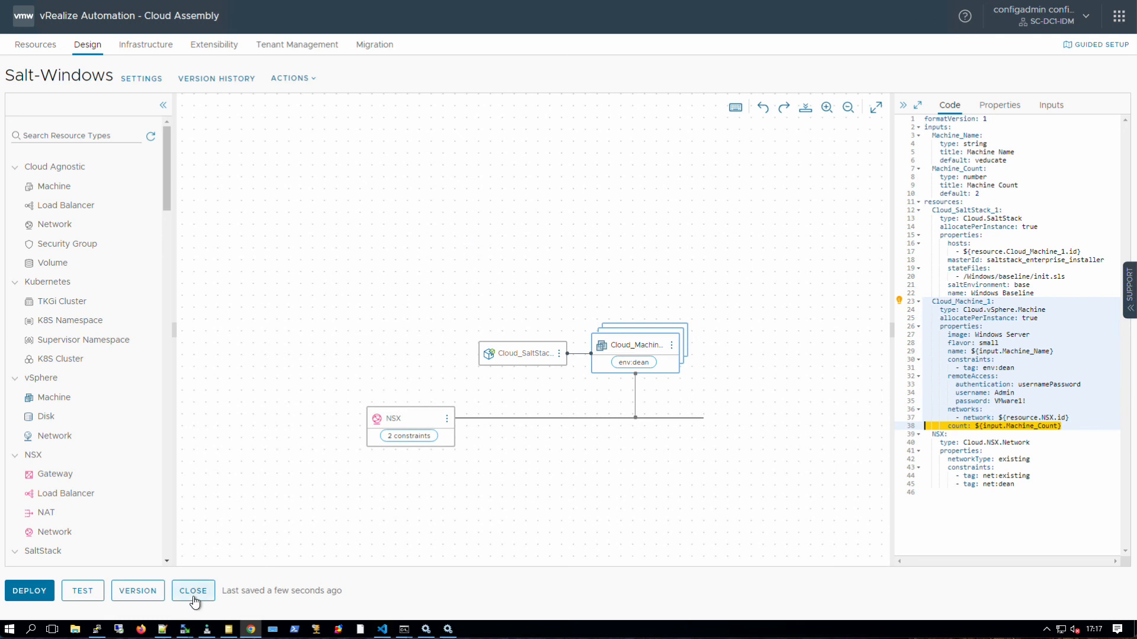
pyautogui.click(37, 47)
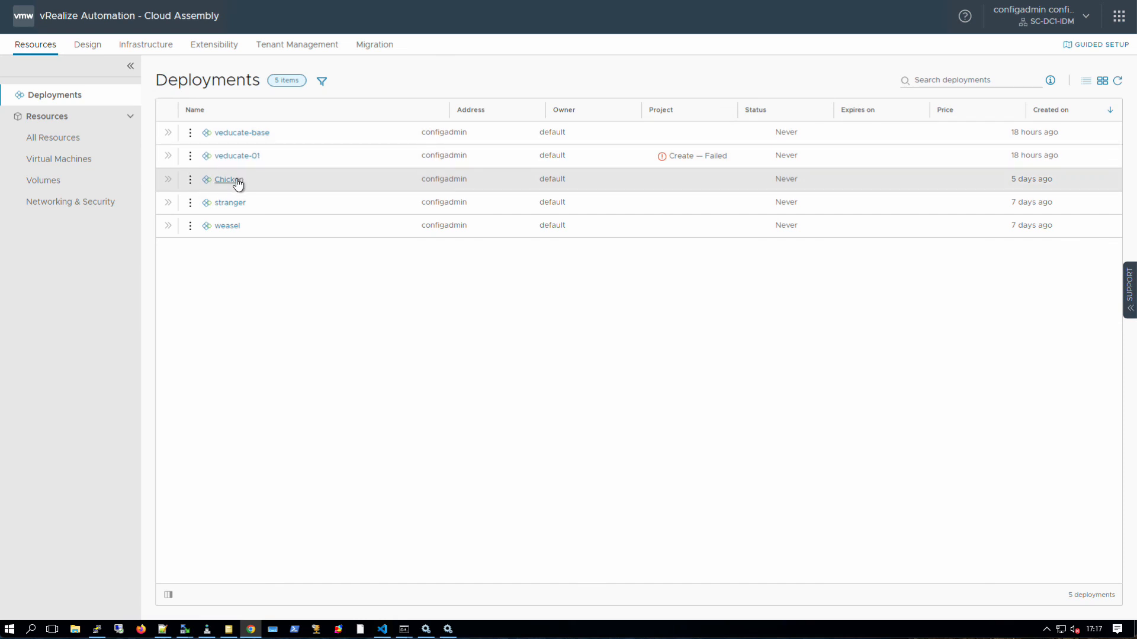
# - Open the Chicken deployment's full page and inspect its two cloud machines
pyautogui.click(168, 179)
pyautogui.doubleClick(227, 225)
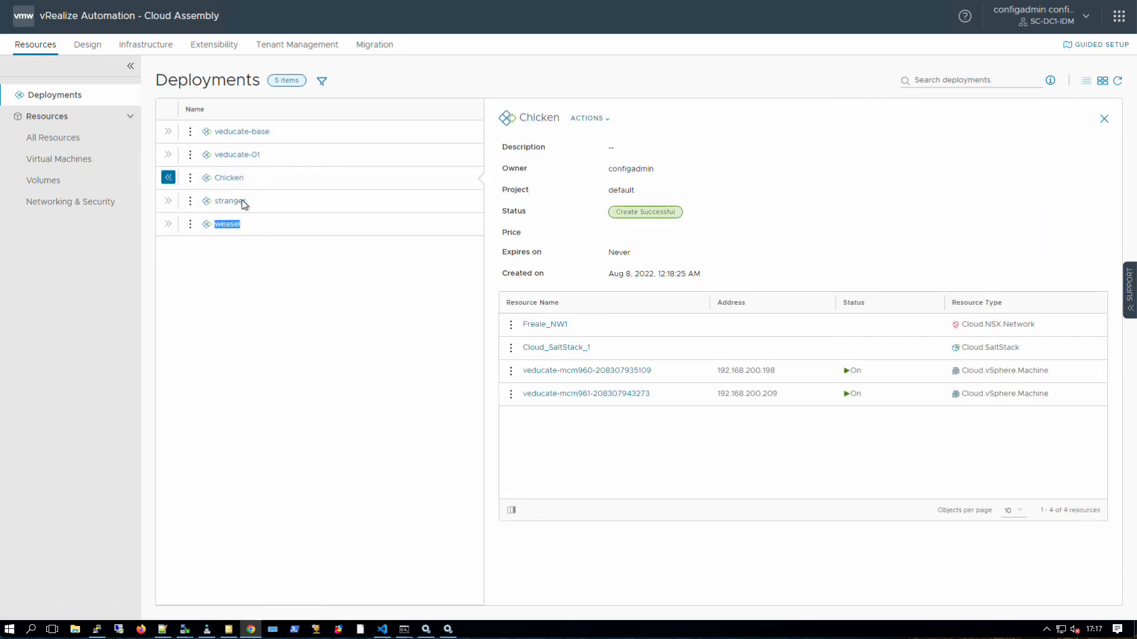
pyautogui.click(232, 178)
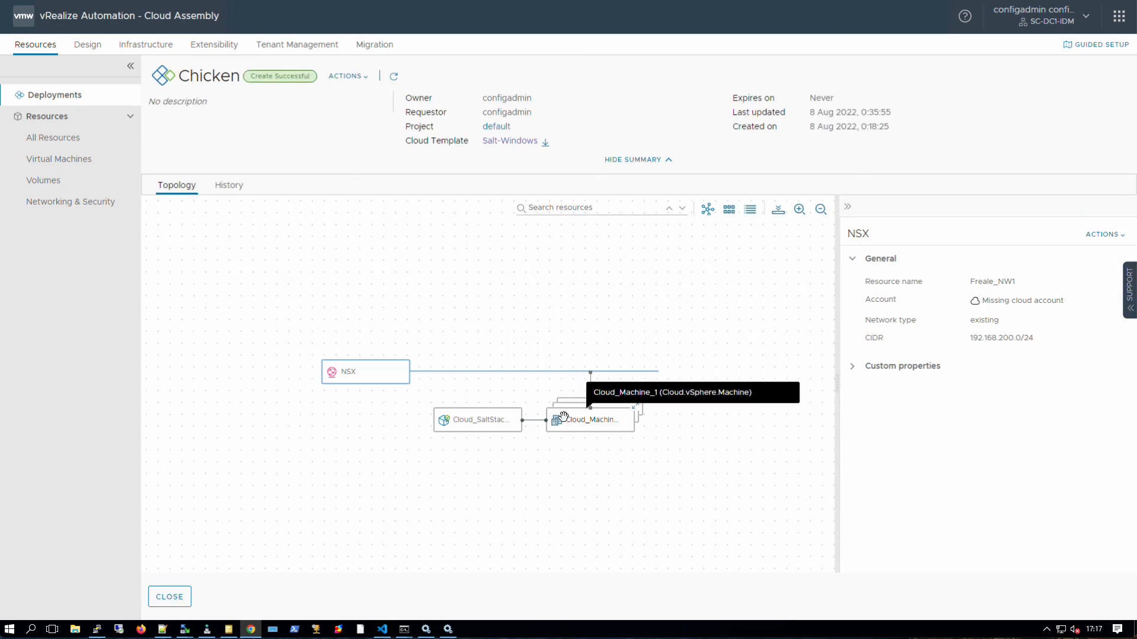
pyautogui.click(587, 420)
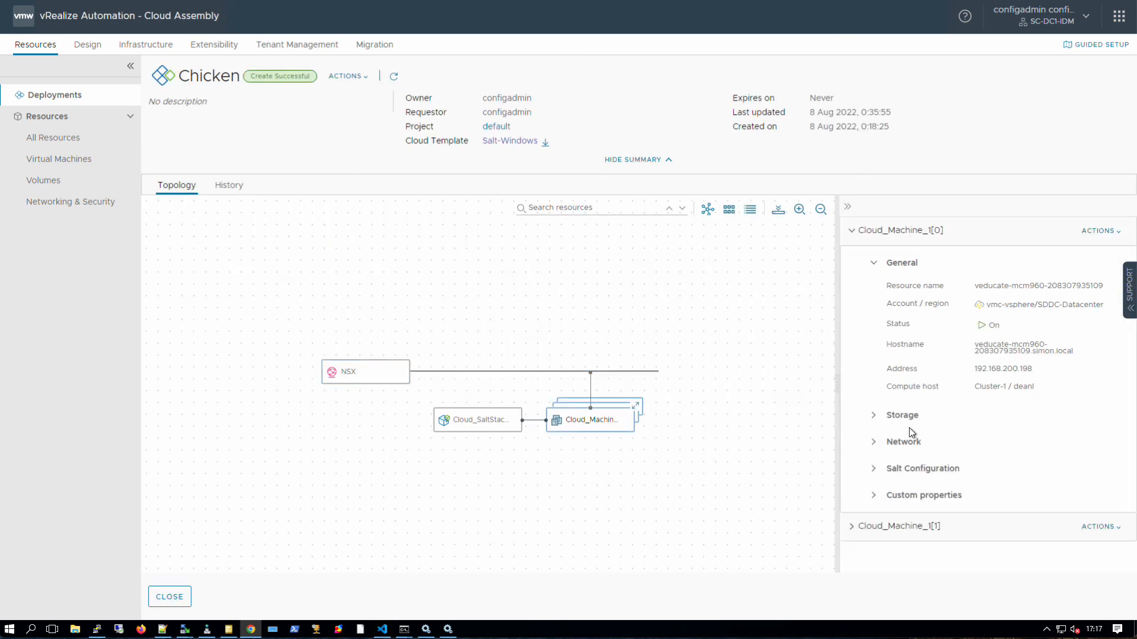
pyautogui.click(862, 524)
pyautogui.scroll(-4, 915, 485)
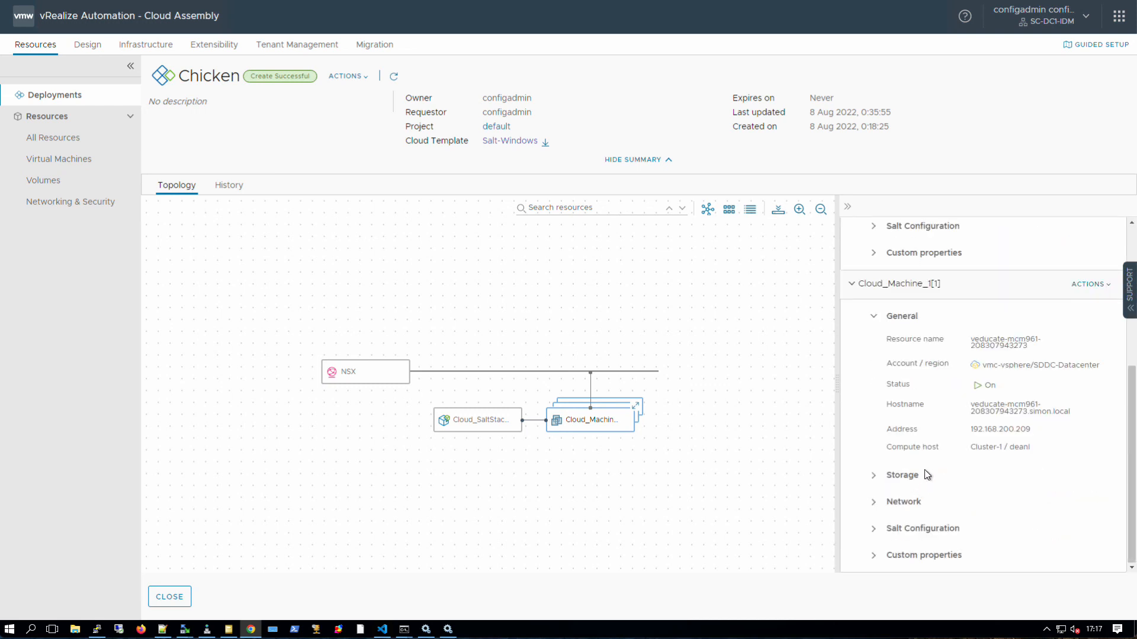
# - Check the Cloud_SaltStack resource's two minions and /Windows/baseline/init.sls state file, then view History
pyautogui.click(487, 417)
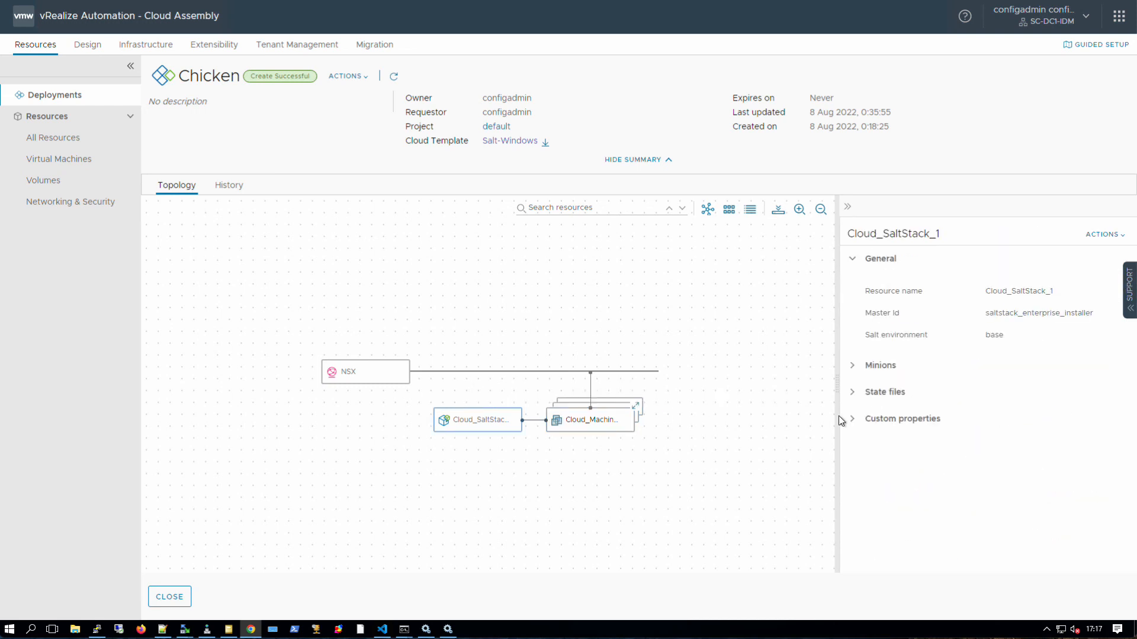
pyautogui.click(852, 365)
pyautogui.moveTo(867, 396); pyautogui.dragTo(1005, 424)
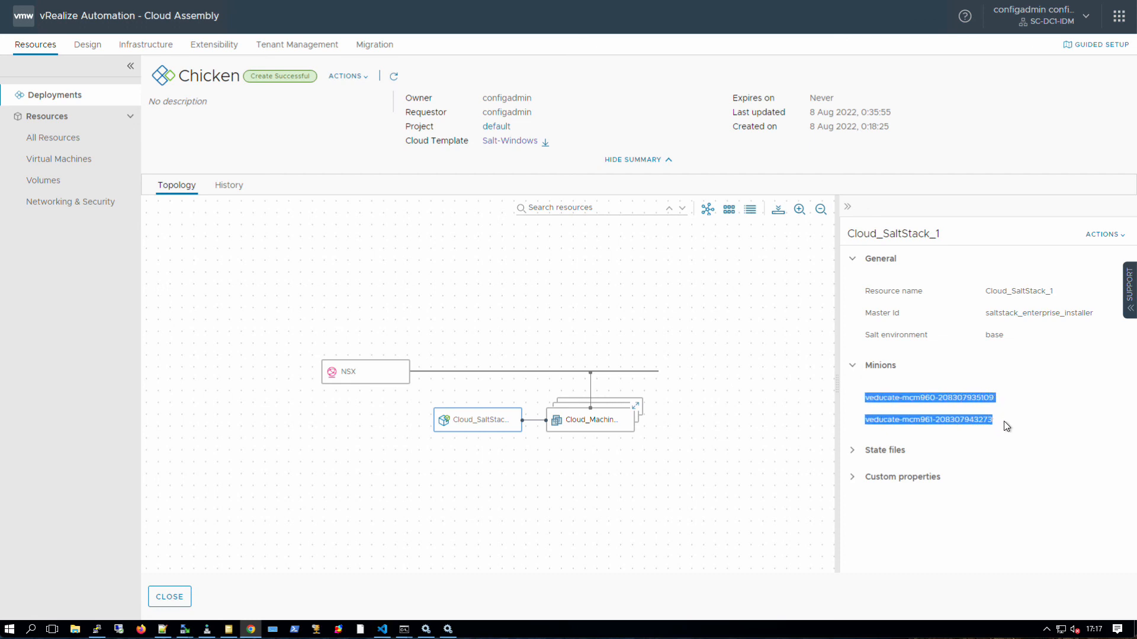
pyautogui.click(853, 450)
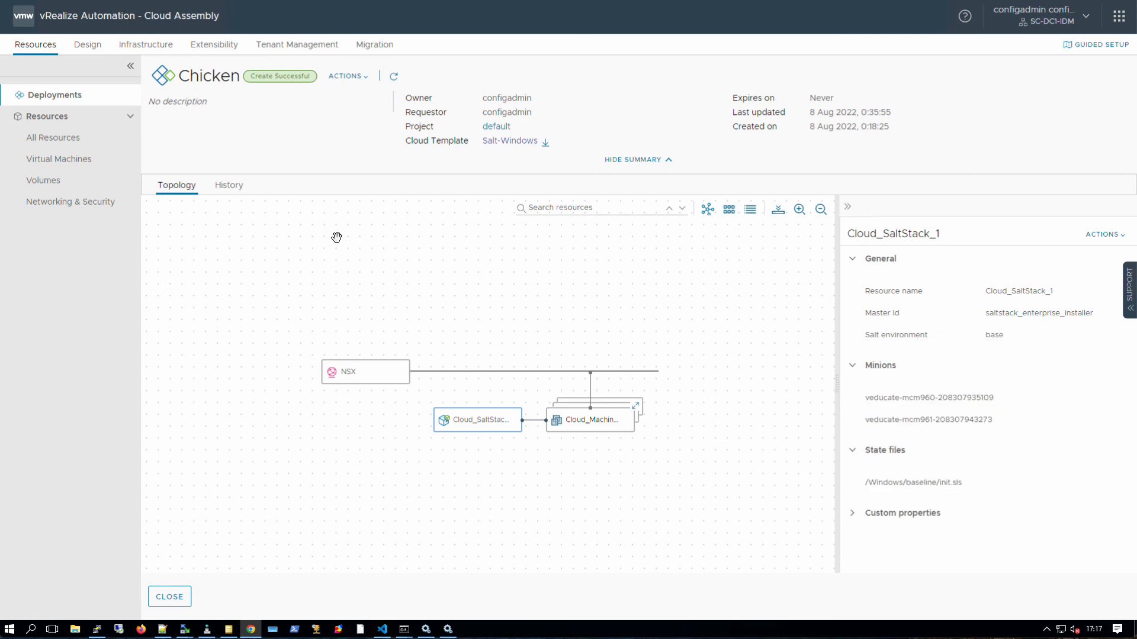
pyautogui.click(239, 188)
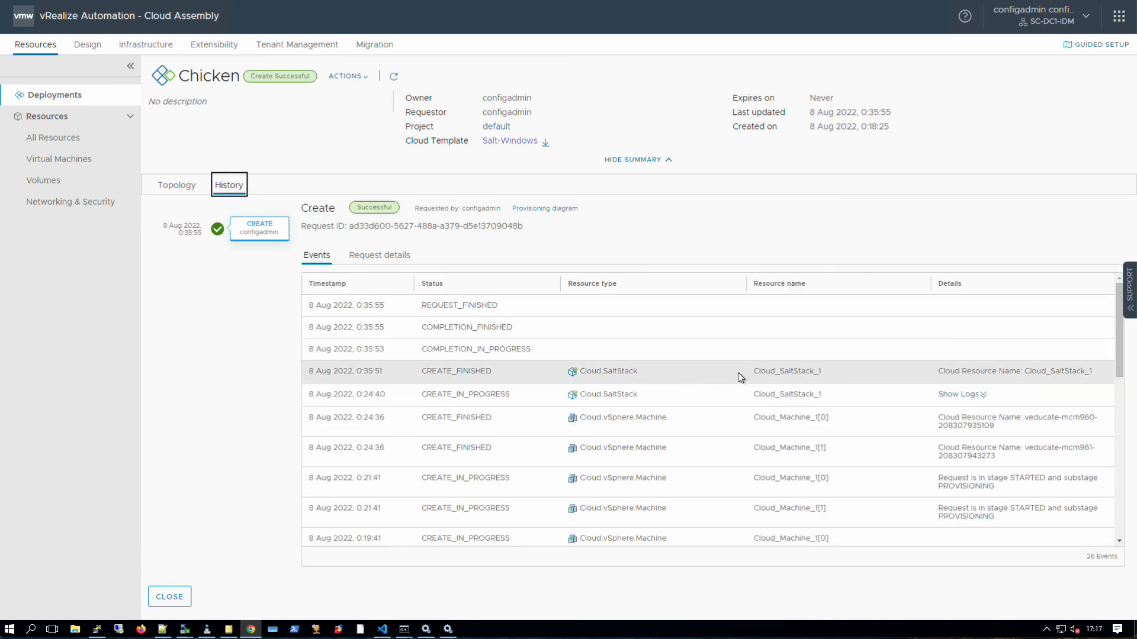
# - Show the Cloud_SaltStack_1 provisioning logs and highlight both minion names
pyautogui.scroll(-2, 869, 395)
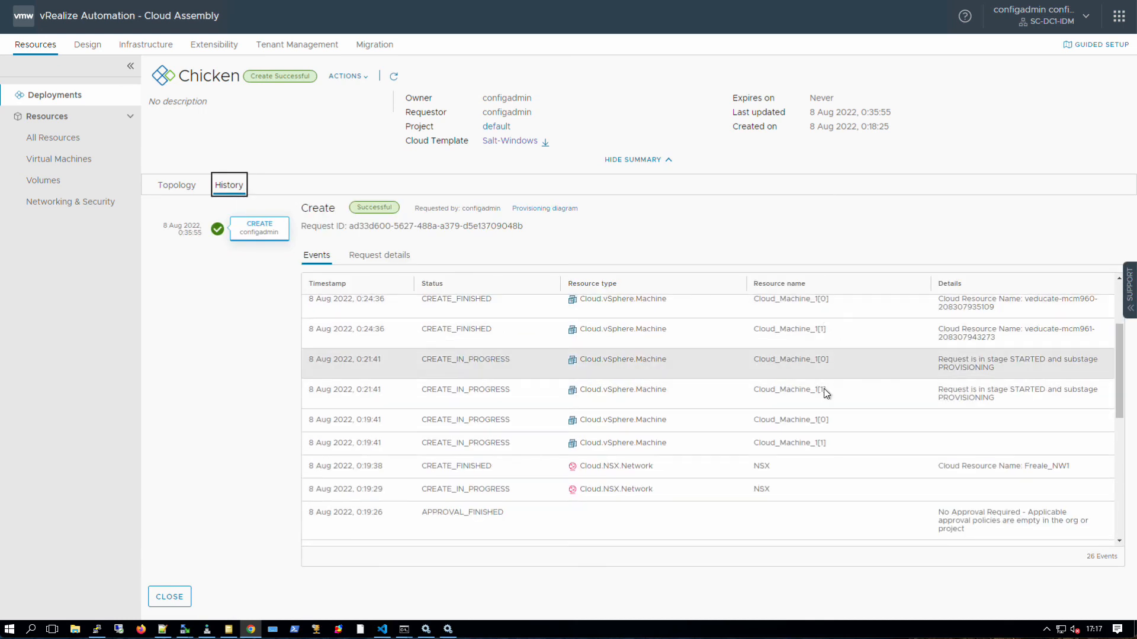
pyautogui.scroll(1, 834, 406)
pyautogui.scroll(1, 834, 407)
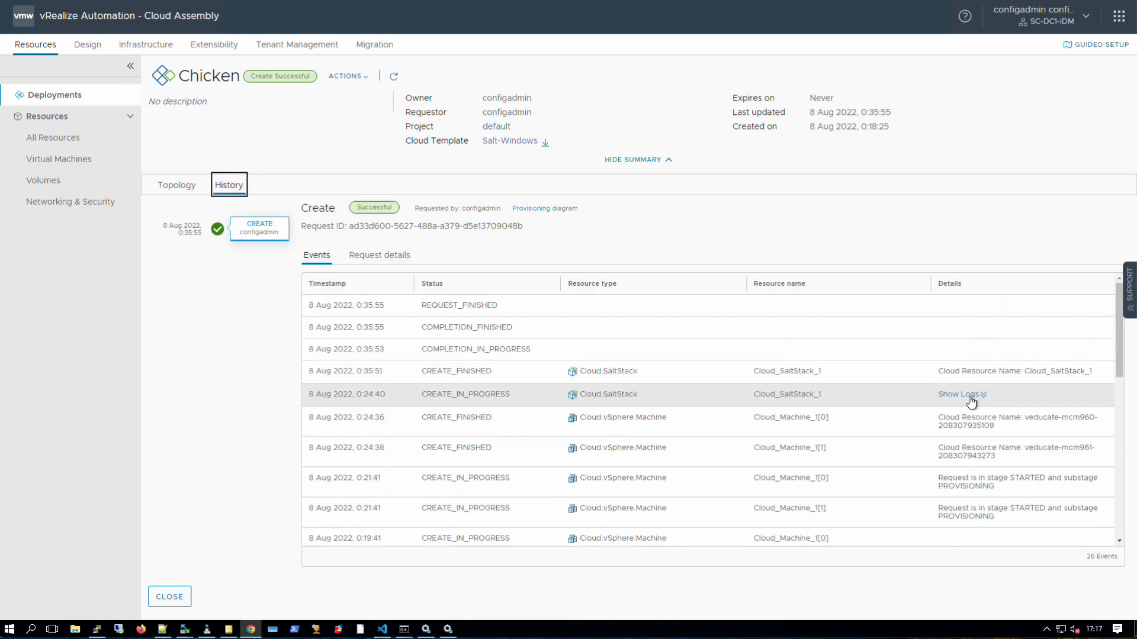
pyautogui.click(959, 395)
pyautogui.scroll(5, 878, 443)
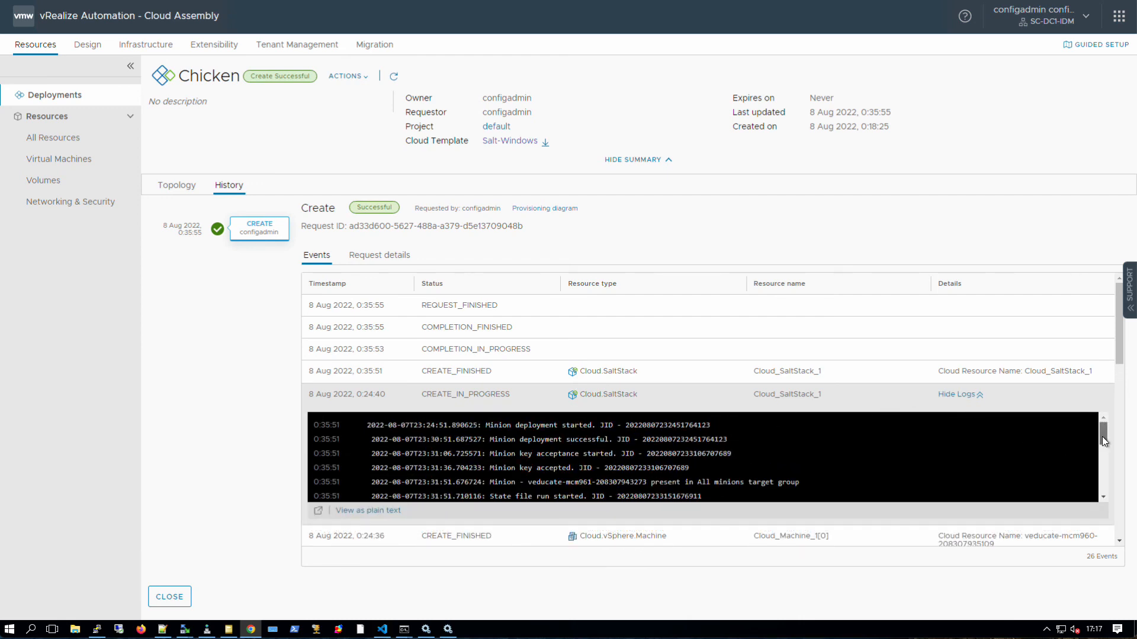
pyautogui.moveTo(1102, 435); pyautogui.dragTo(1101, 445)
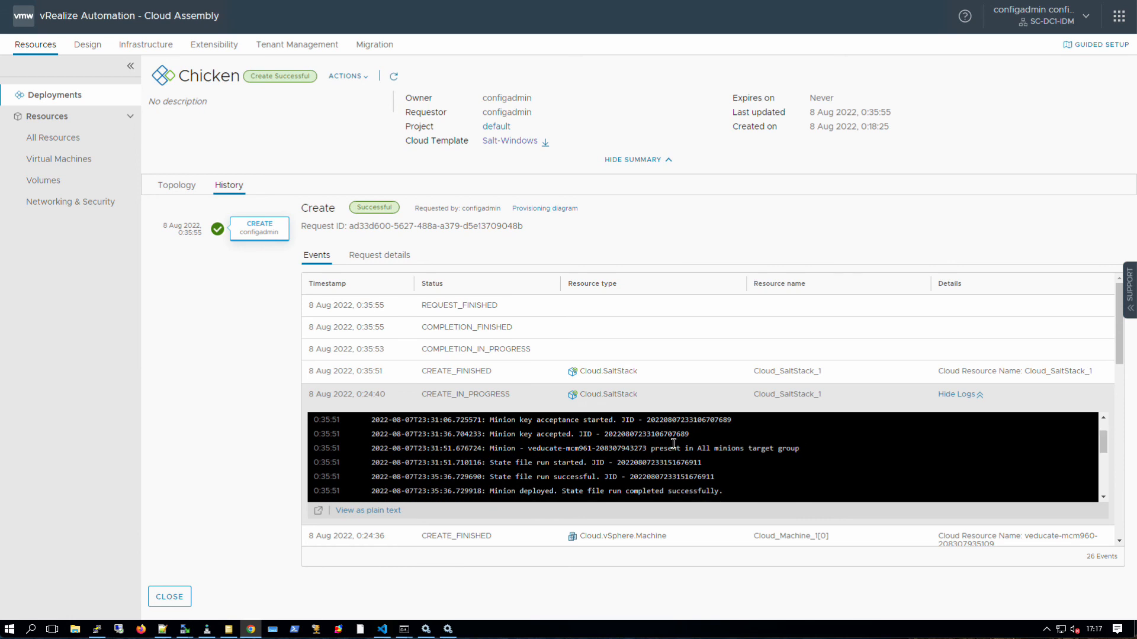
pyautogui.moveTo(647, 449); pyautogui.dragTo(528, 448)
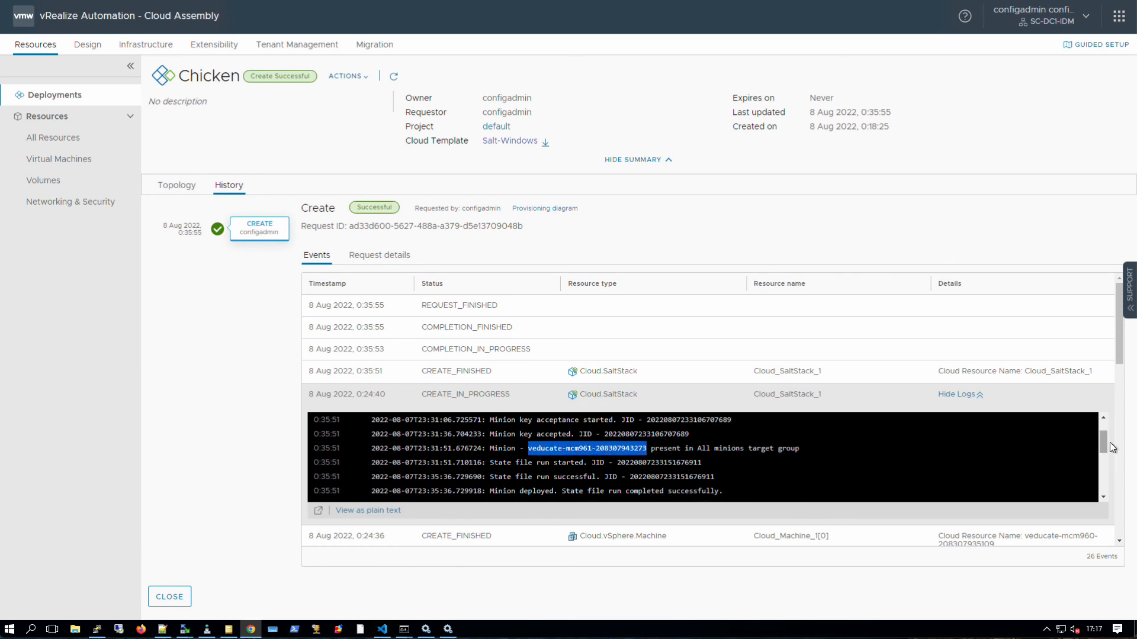
pyautogui.moveTo(1107, 441); pyautogui.dragTo(1107, 477)
pyautogui.moveTo(645, 462); pyautogui.dragTo(529, 462)
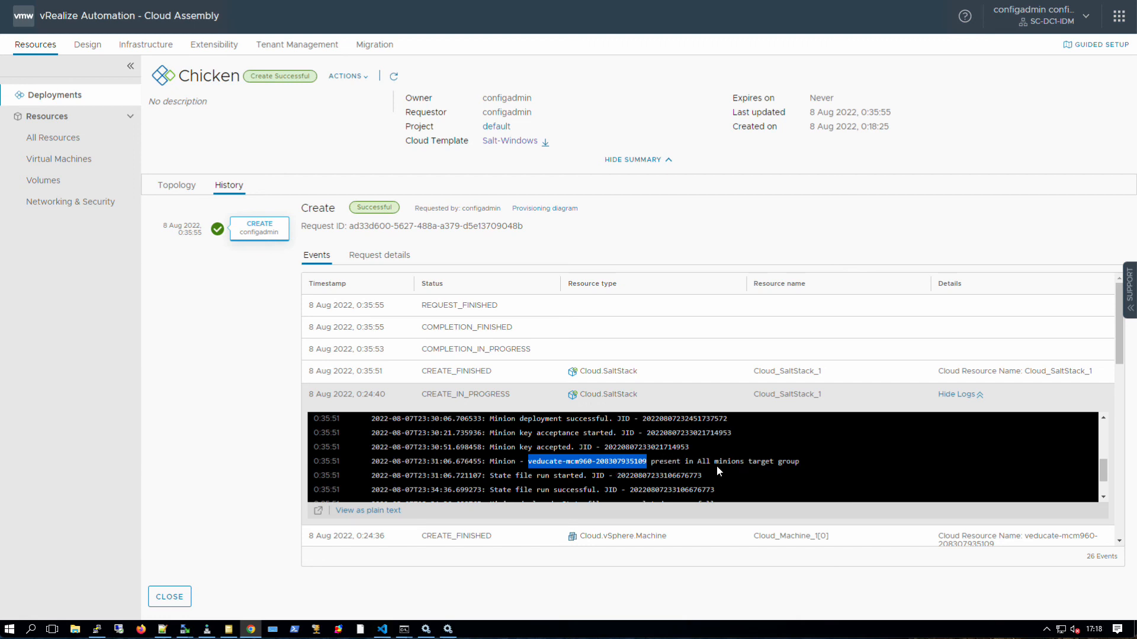
pyautogui.scroll(-1, 639, 461)
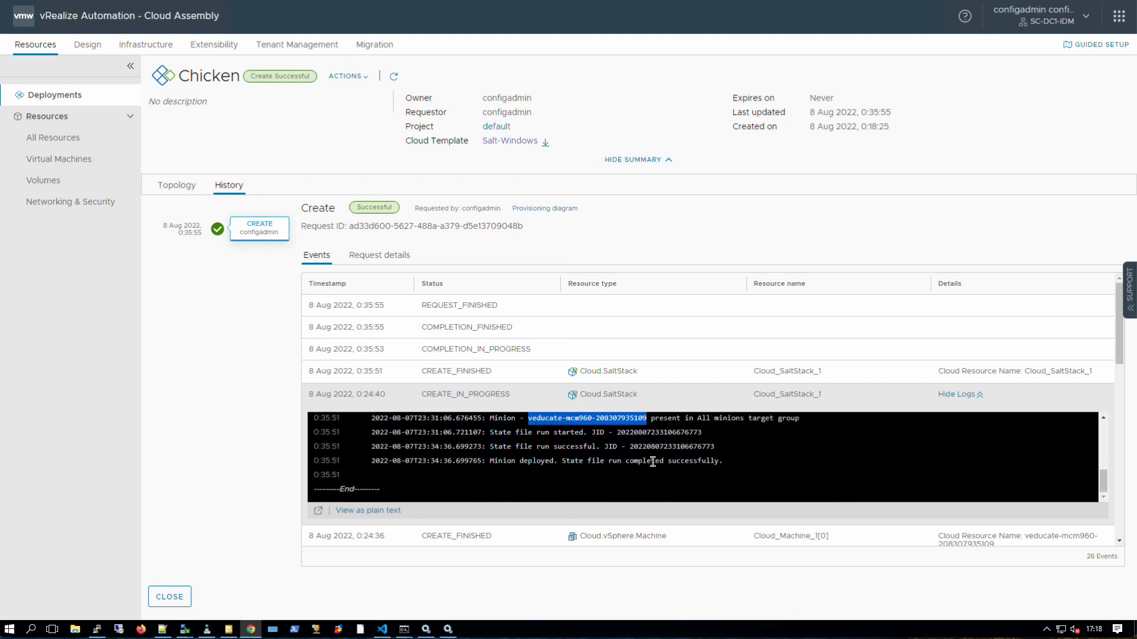
pyautogui.click(649, 449)
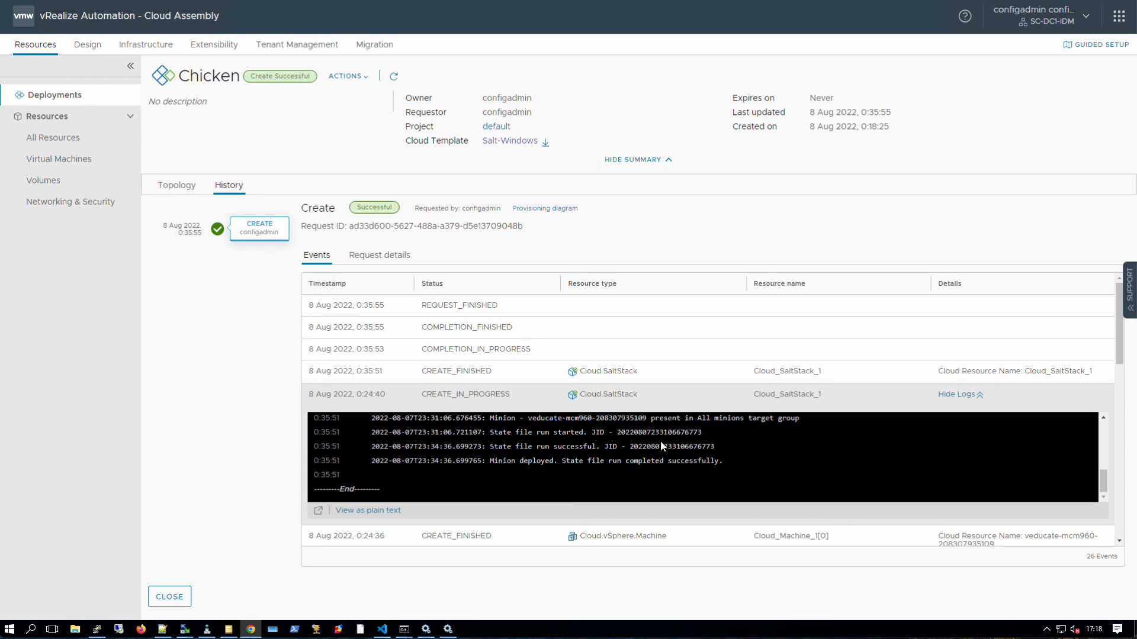
pyautogui.moveTo(718, 445); pyautogui.dragTo(631, 448)
pyautogui.hotkey('ctrl', 'c')
pyautogui.rightClick(639, 450)
pyautogui.click(651, 455)
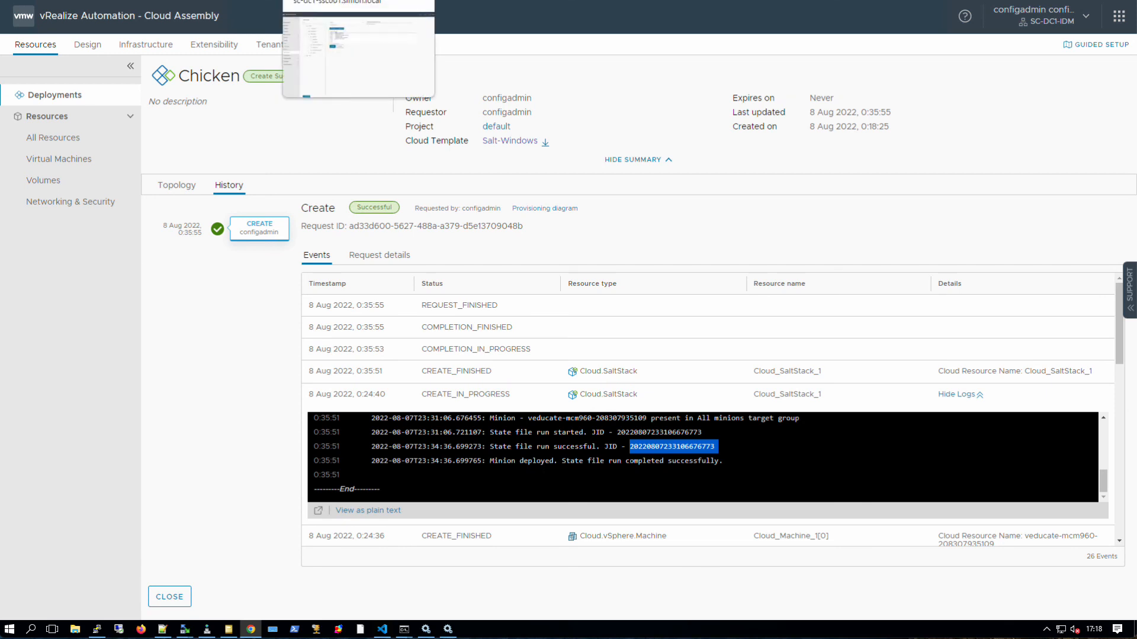
pyautogui.click(332, 1)
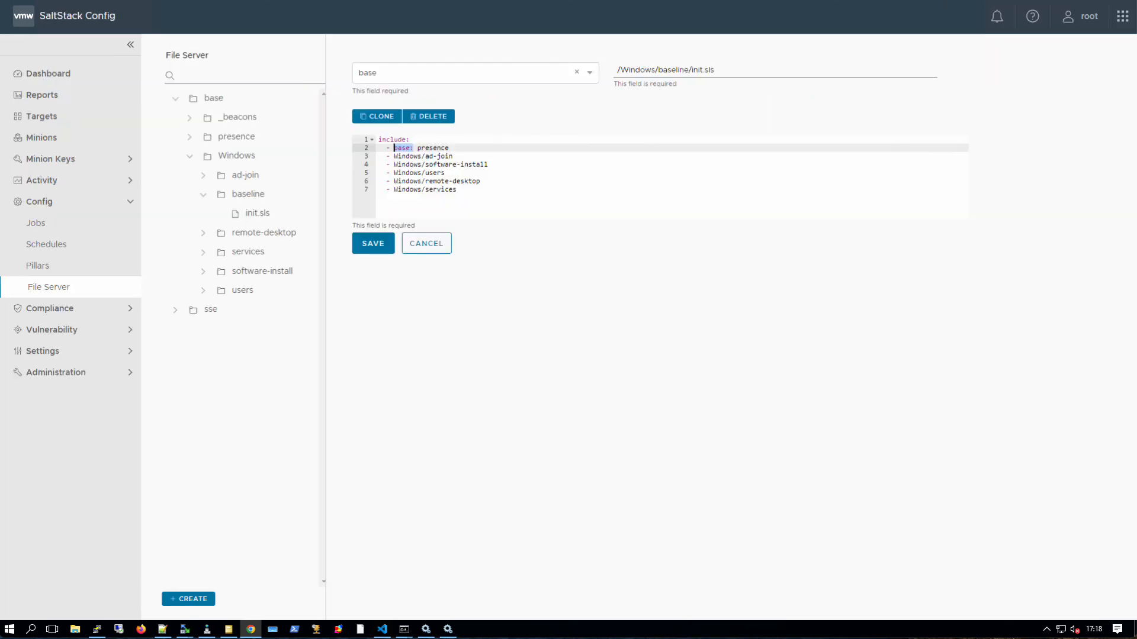
pyautogui.click(71, 181)
pyautogui.click(76, 203)
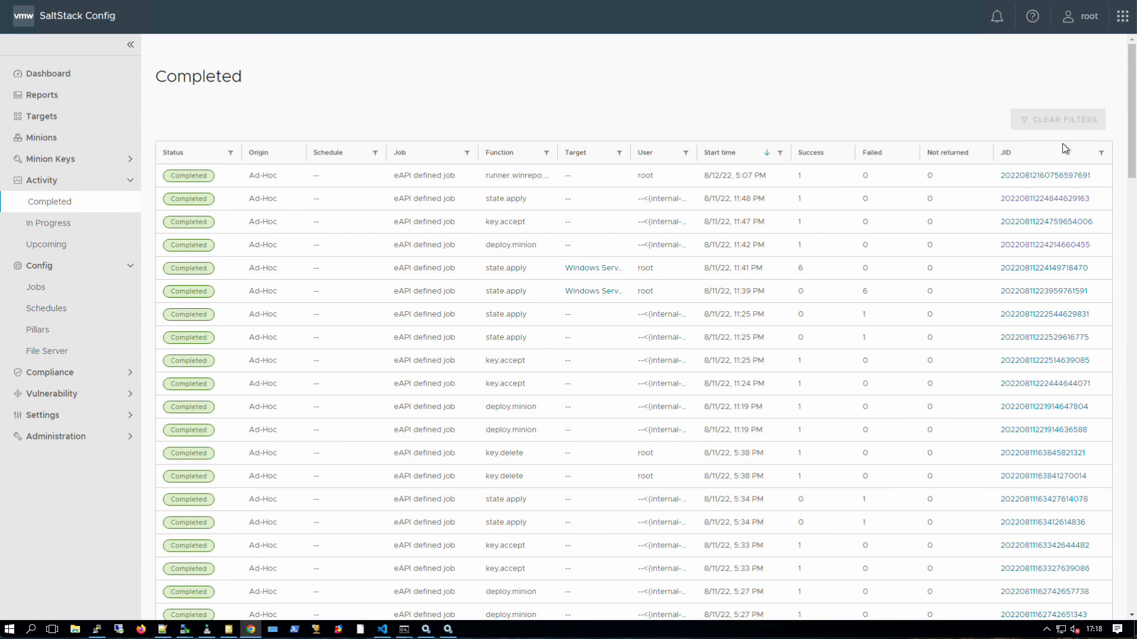
pyautogui.click(1100, 153)
pyautogui.hotkey('ctrl', 'v')
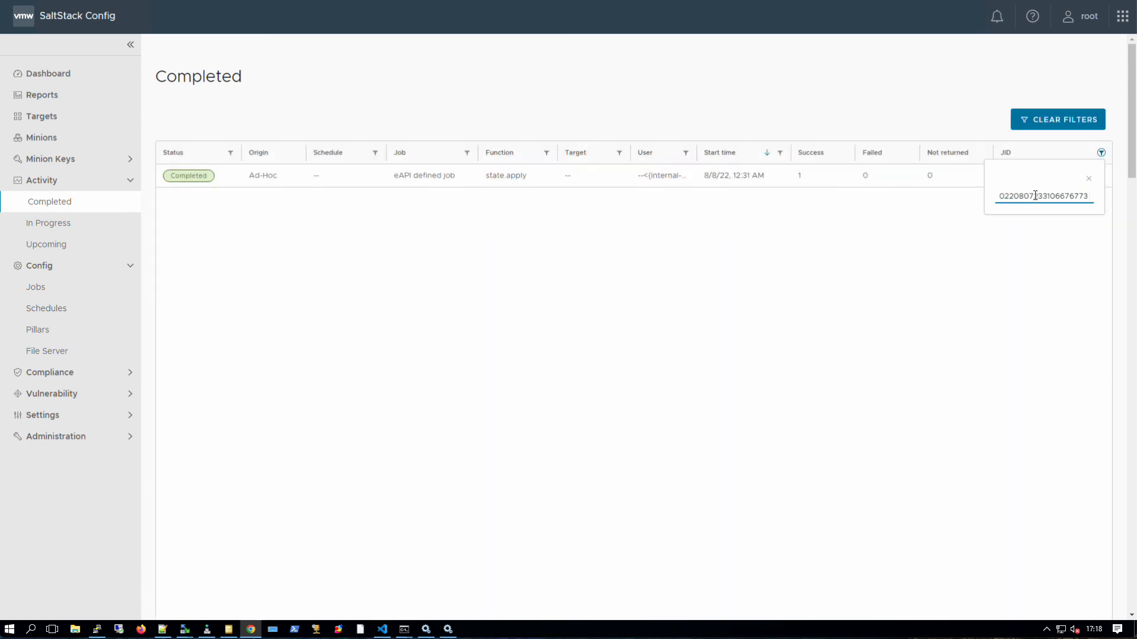
pyautogui.click(924, 200)
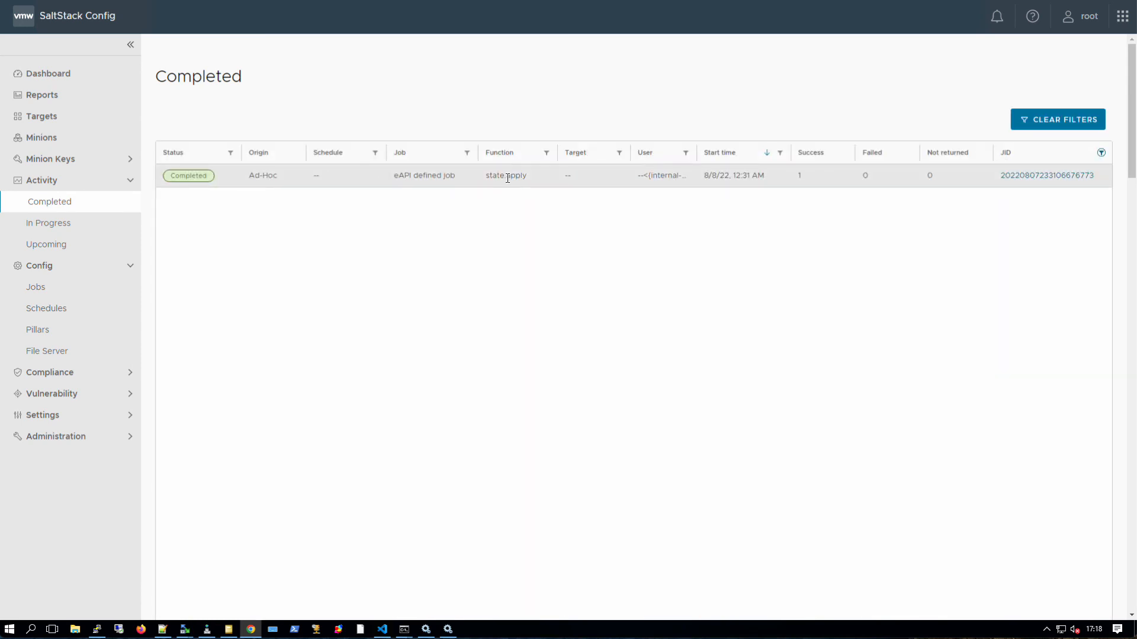
pyautogui.click(1033, 177)
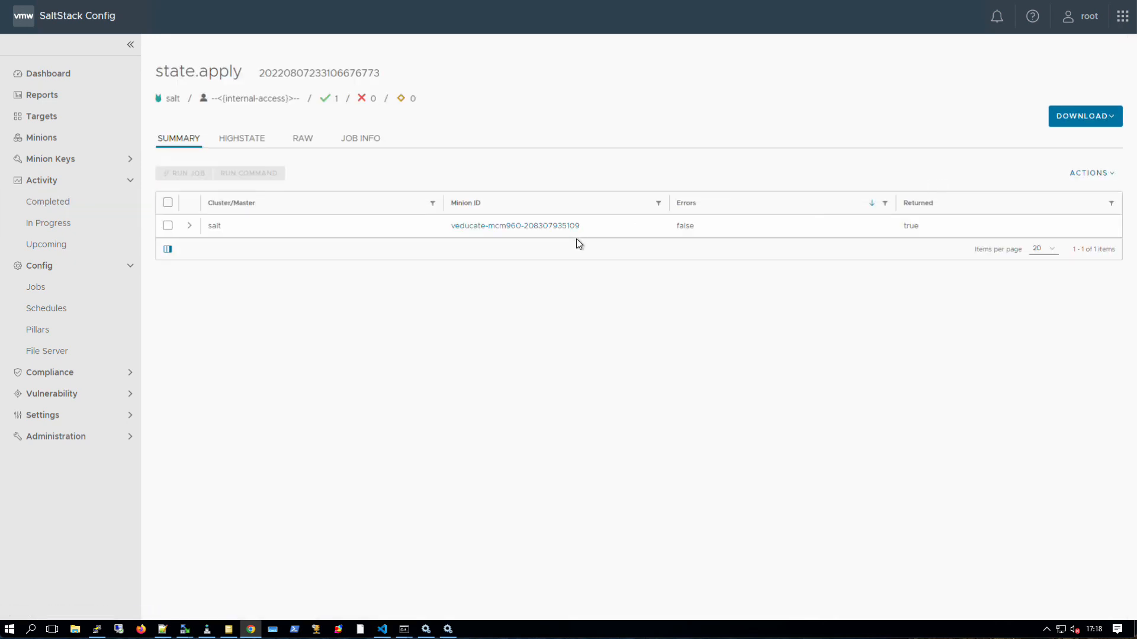
# - Scroll the job's raw JSON to the stop_win_telemetry result, then show the highstate summary: 20 succeeded
pyautogui.moveTo(596, 230); pyautogui.dragTo(564, 229)
pyautogui.click(312, 143)
pyautogui.scroll(-7, 355, 237)
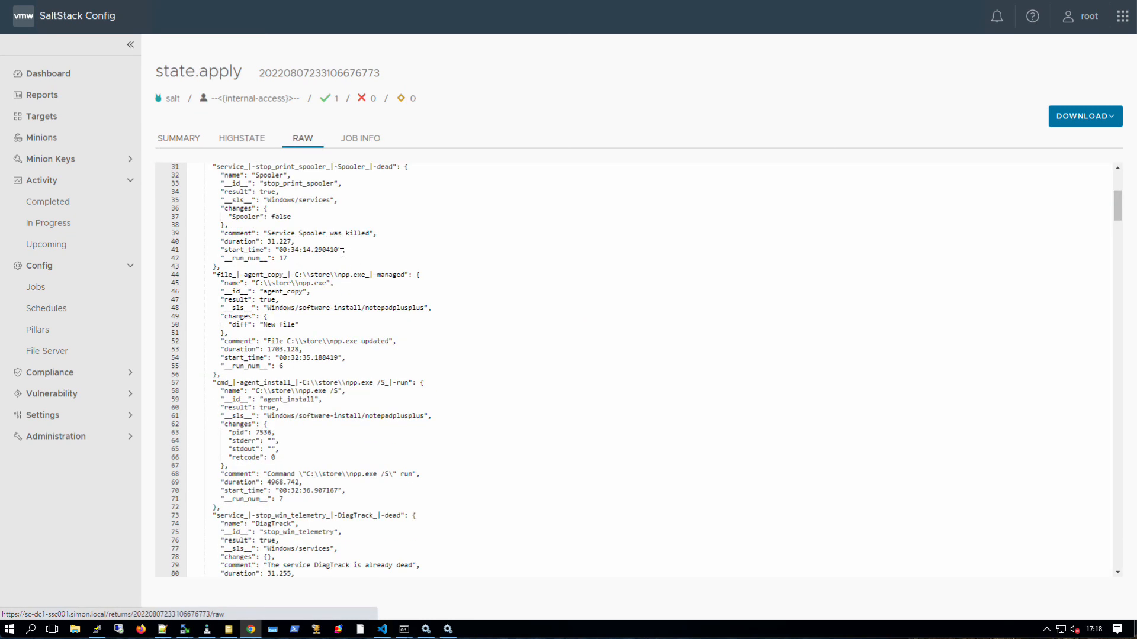
pyautogui.scroll(-1, 341, 252)
pyautogui.moveTo(256, 248); pyautogui.dragTo(328, 248)
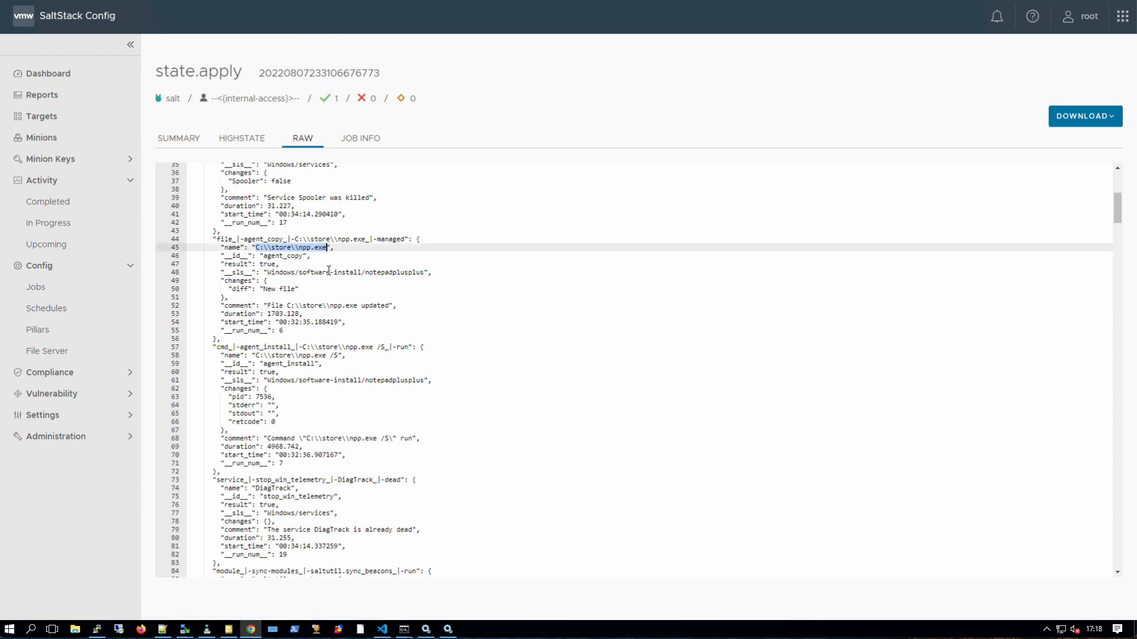
pyautogui.scroll(-1, 329, 271)
pyautogui.scroll(-4, 327, 296)
pyautogui.moveTo(256, 302); pyautogui.dragTo(333, 329)
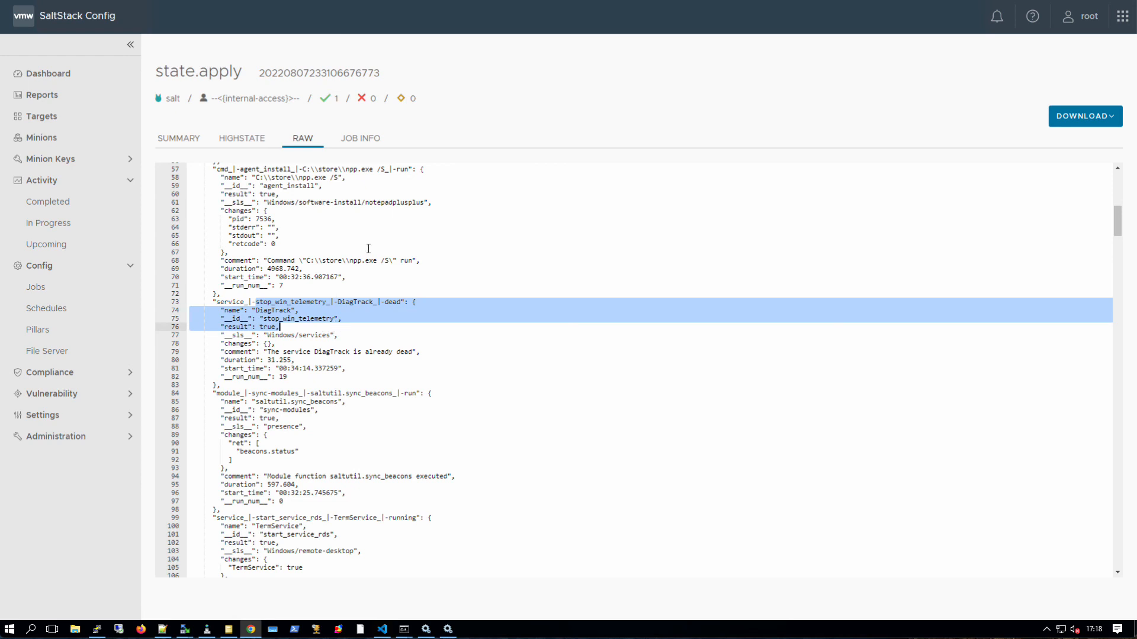
pyautogui.click(259, 142)
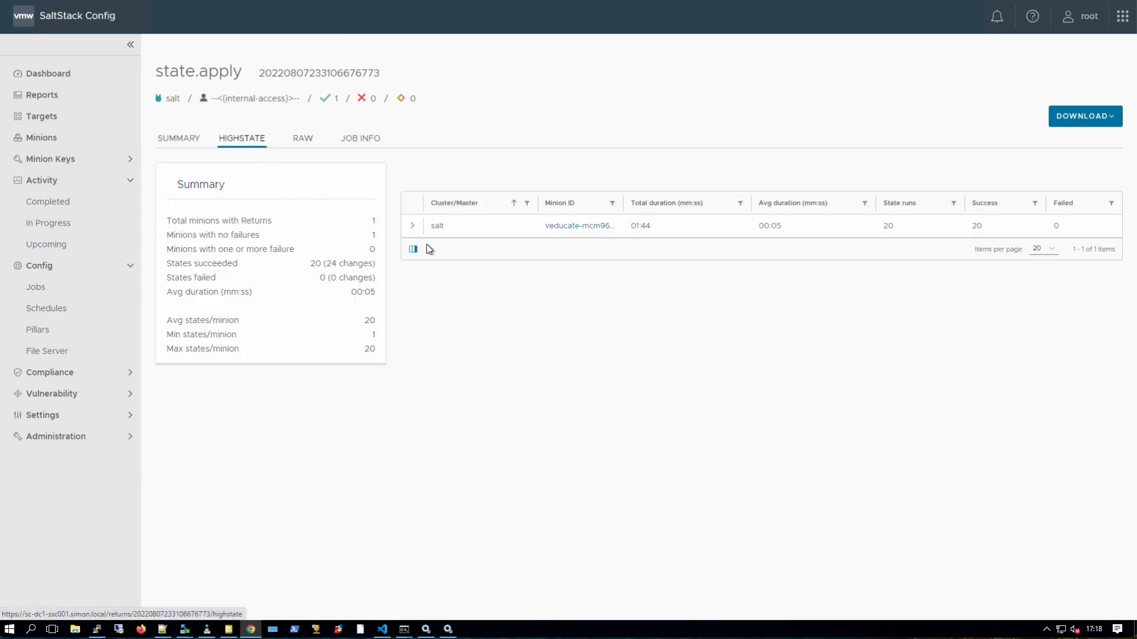
# - Expand the salt minion's highstate results and beacons.save changes, confirming agent_copy and agent_install succeeded
pyautogui.click(412, 225)
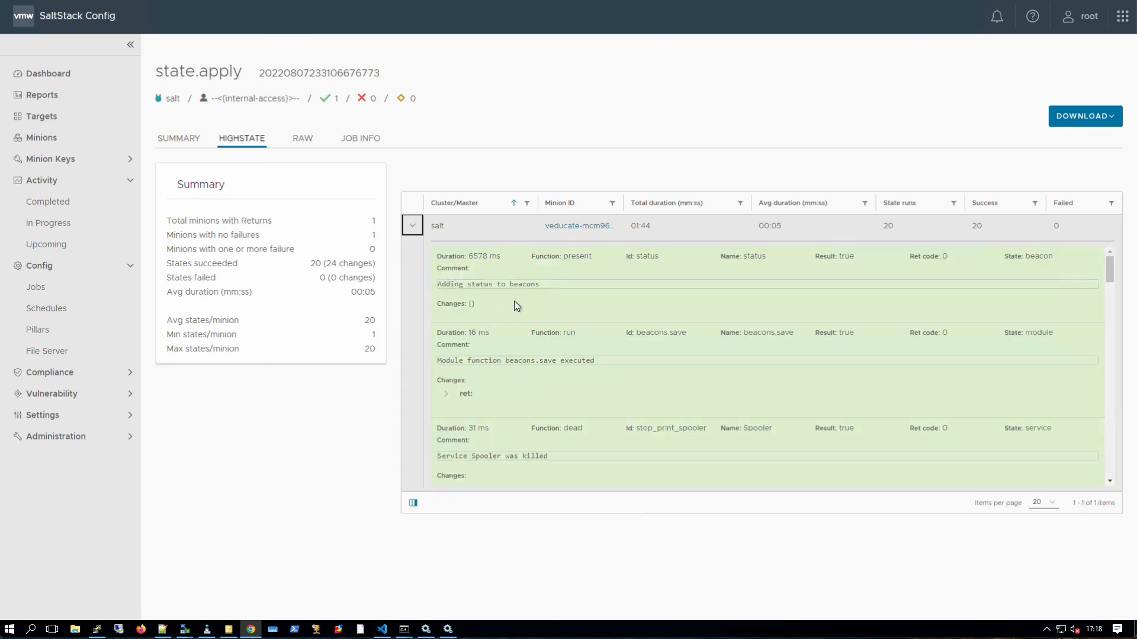
pyautogui.scroll(-1, 515, 303)
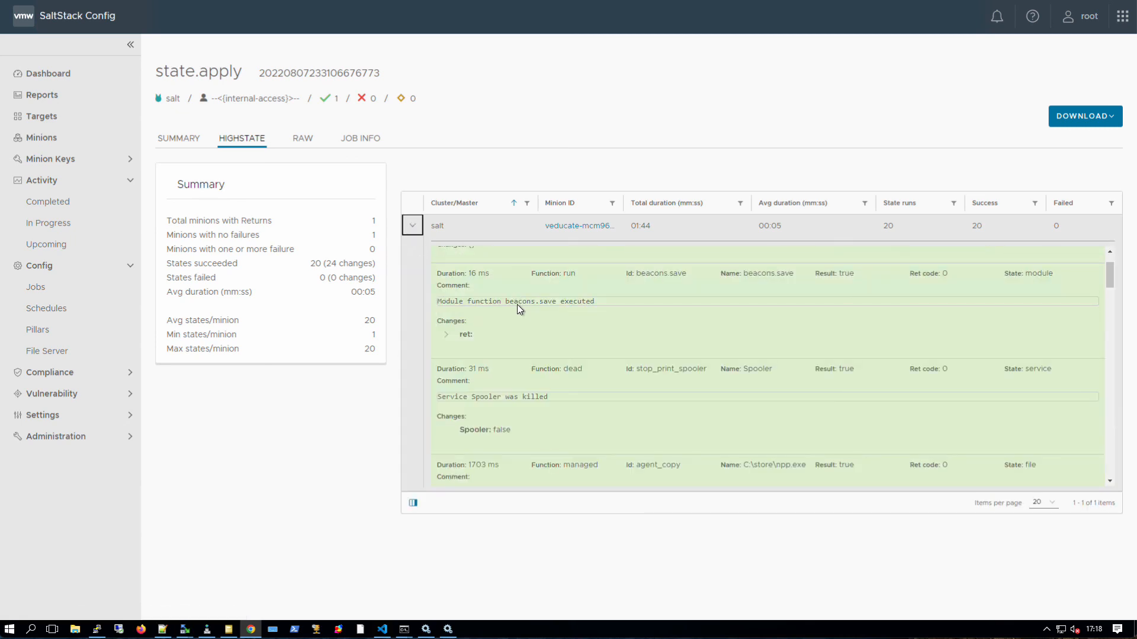
pyautogui.click(446, 334)
pyautogui.scroll(-2, 507, 367)
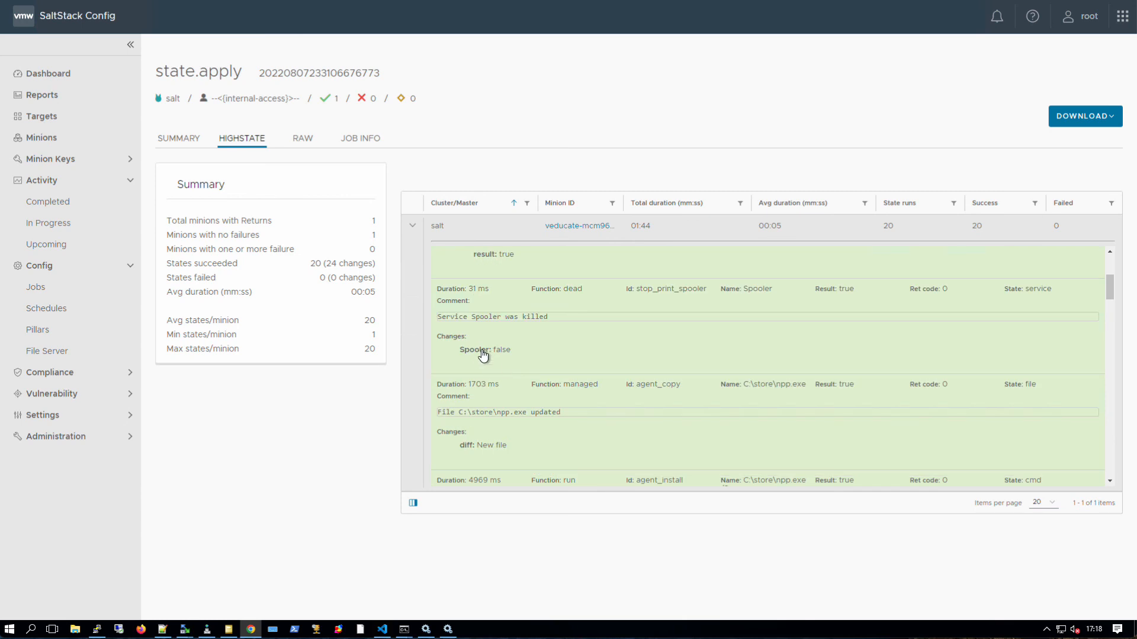
pyautogui.scroll(-2, 472, 453)
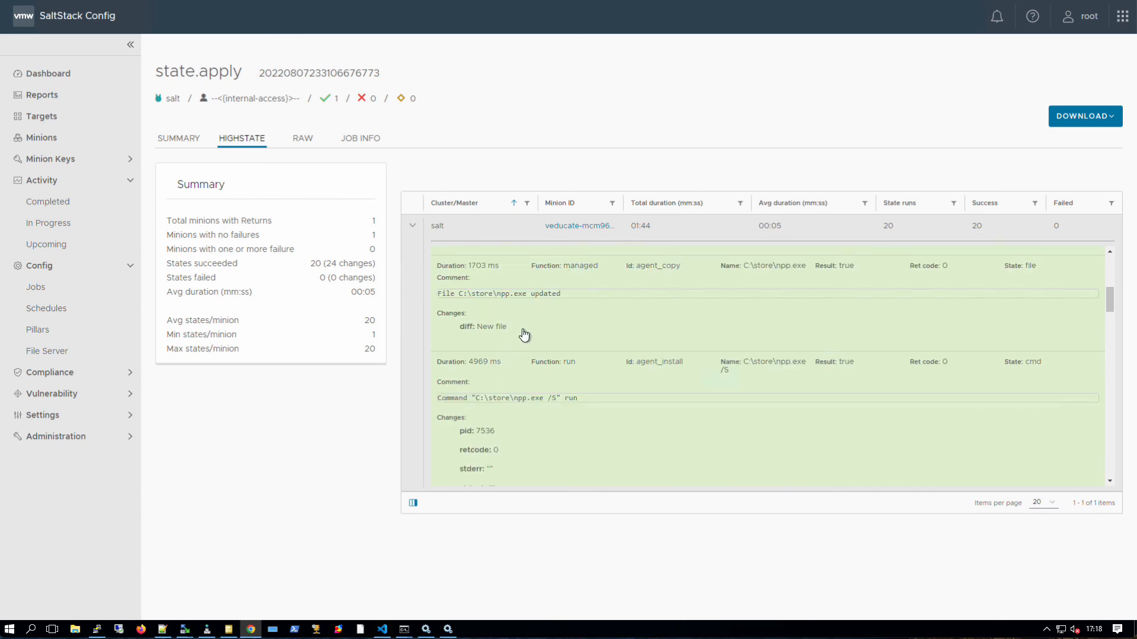